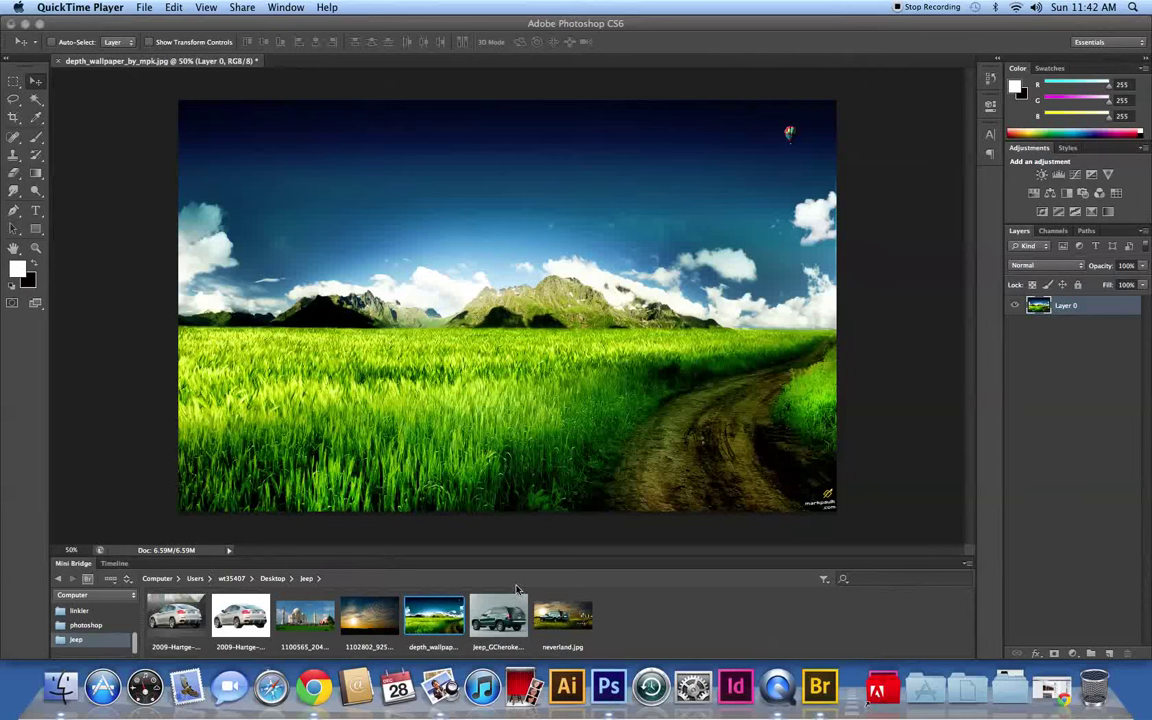
# Step: Place the sunset photo as a new layer and stretch it across the canvas width above the grass
pyautogui.click(423, 463)
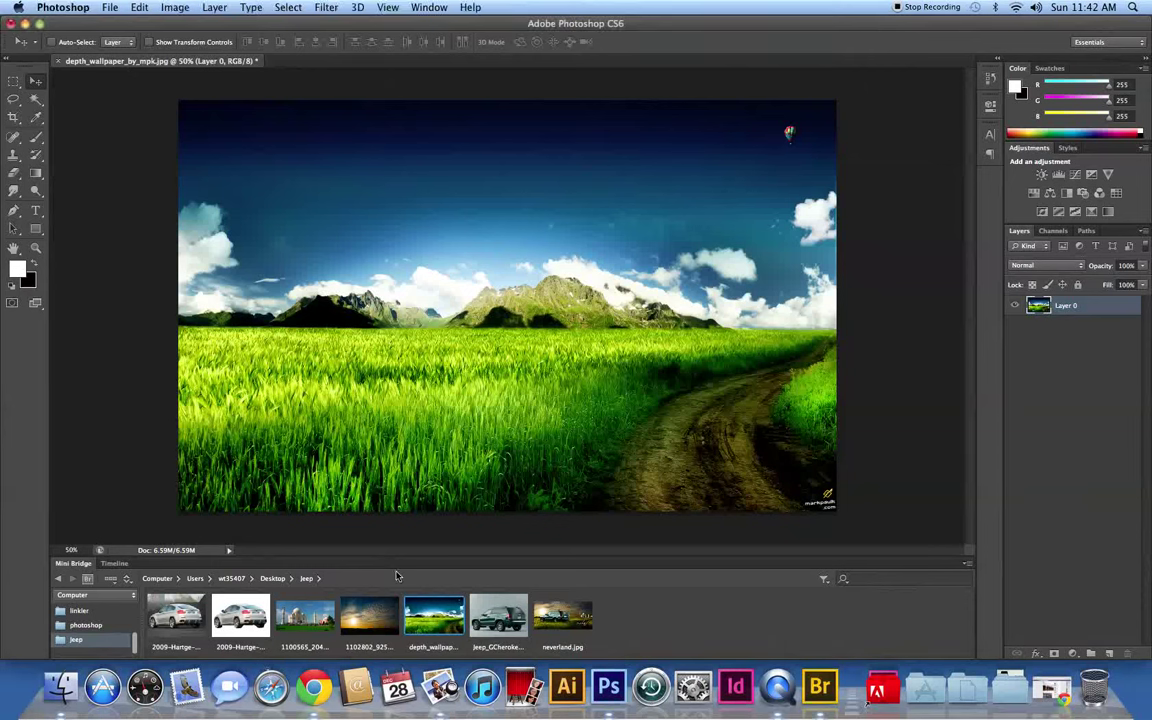
pyautogui.moveTo(370, 622); pyautogui.dragTo(428, 414)
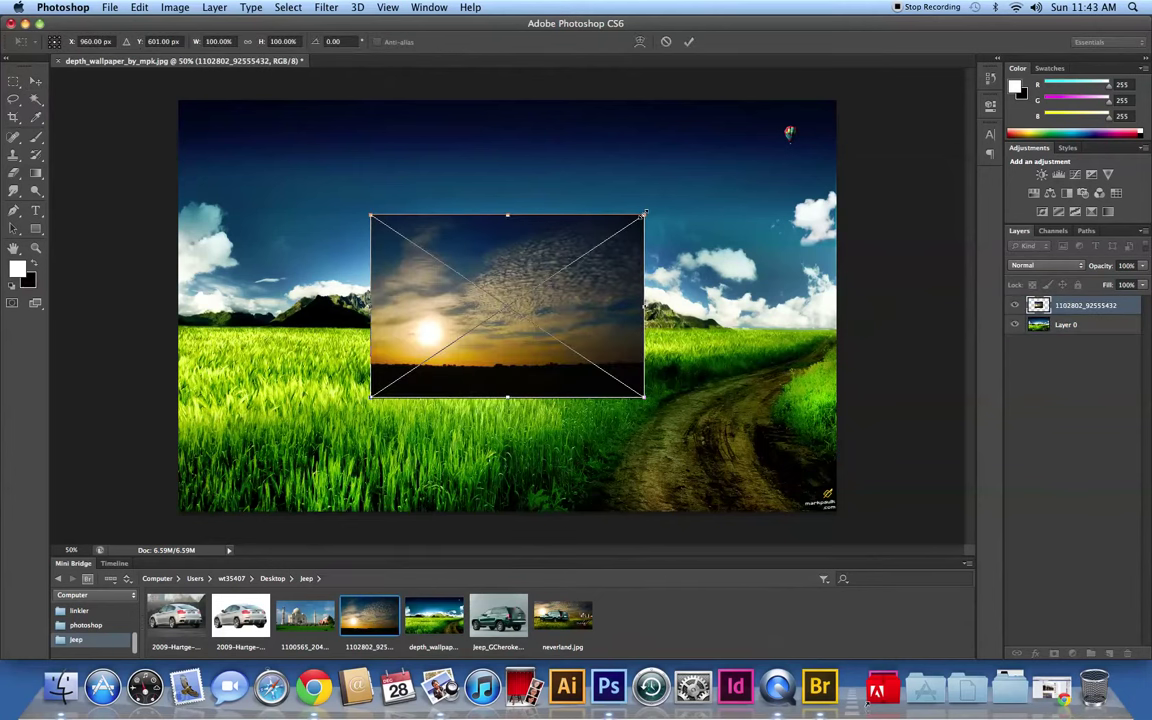
pyautogui.moveTo(645, 213)
pyautogui.mouseDown()
pyautogui.moveTo(810, 110)
pyautogui.moveTo(846, 107)
pyautogui.moveTo(823, 119)
pyautogui.mouseUp()
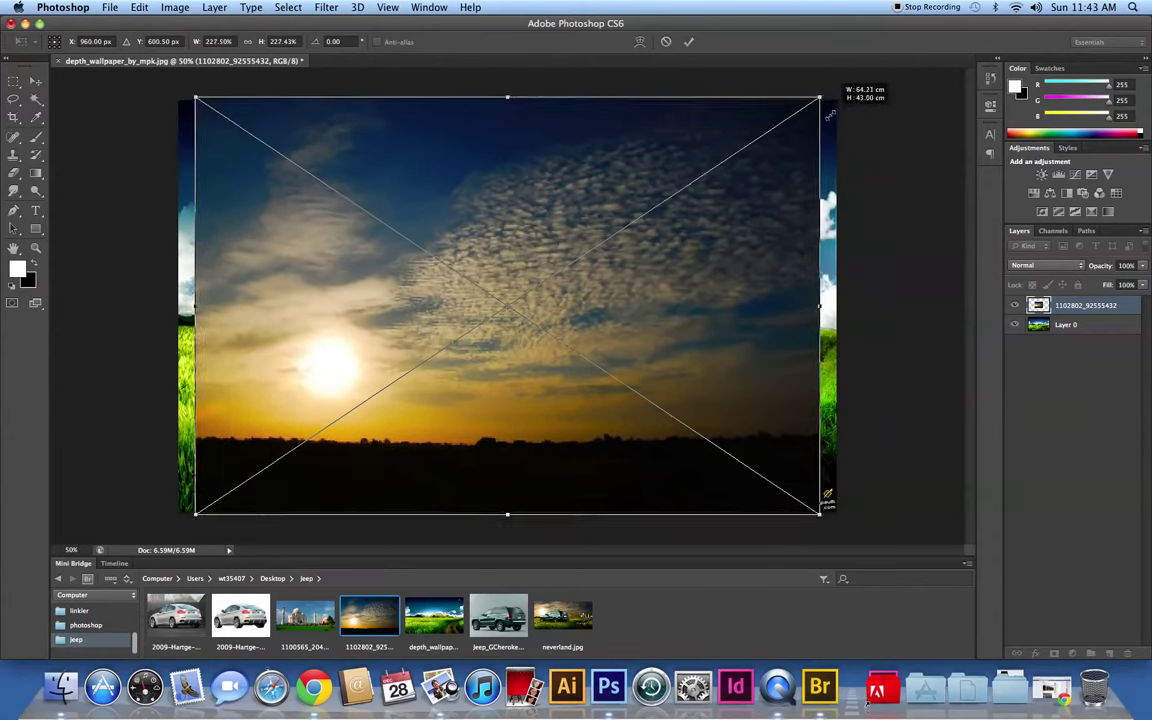
pyautogui.moveTo(655, 165); pyautogui.dragTo(631, 166)
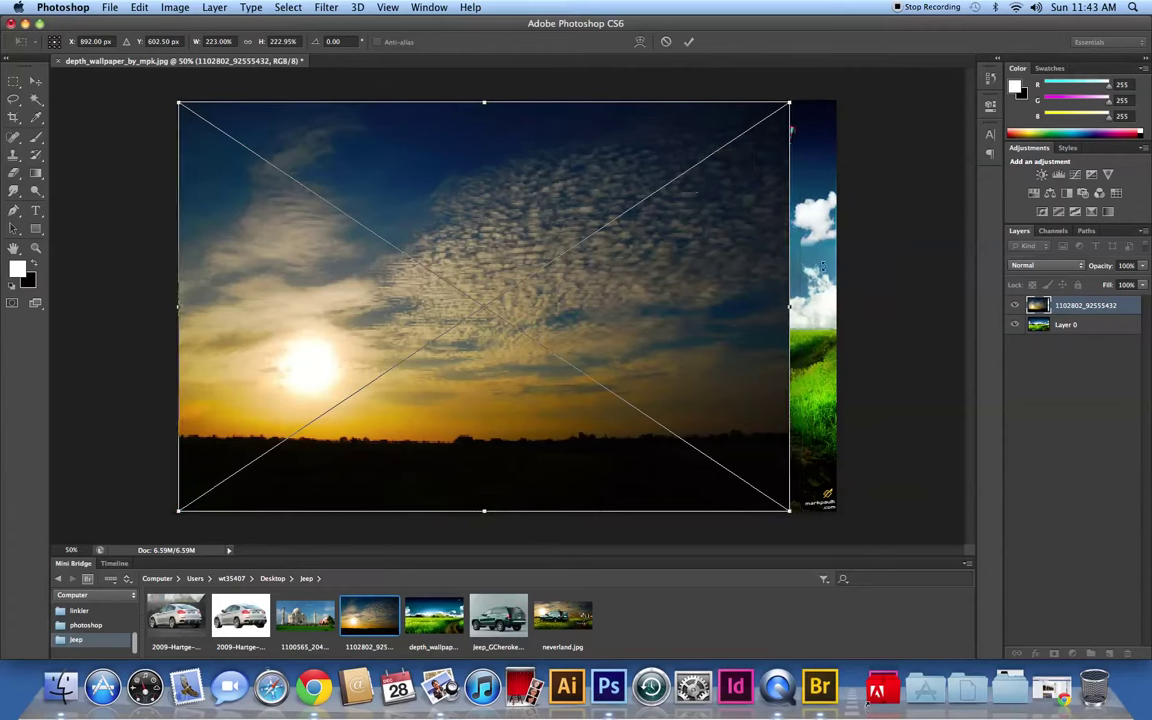
pyautogui.moveTo(791, 307)
pyautogui.mouseDown()
pyautogui.moveTo(838, 307)
pyautogui.moveTo(818, 307)
pyautogui.mouseUp()
pyautogui.moveTo(629, 305); pyautogui.dragTo(652, 305)
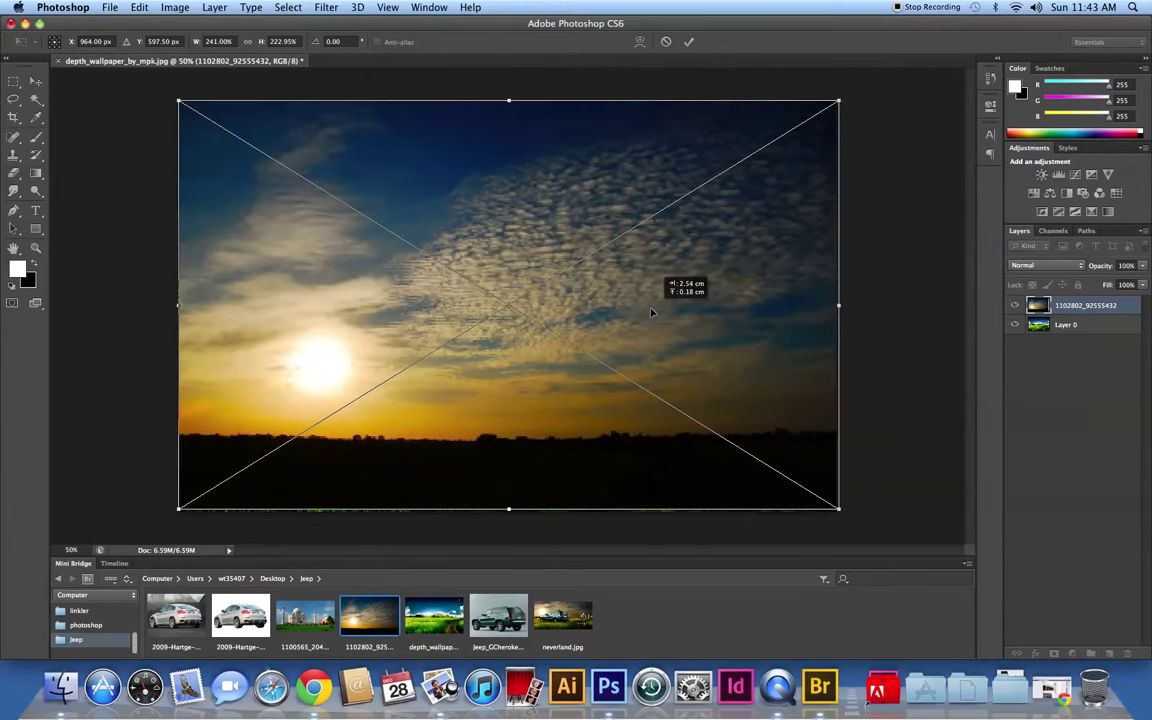
pyautogui.moveTo(518, 509); pyautogui.dragTo(518, 433)
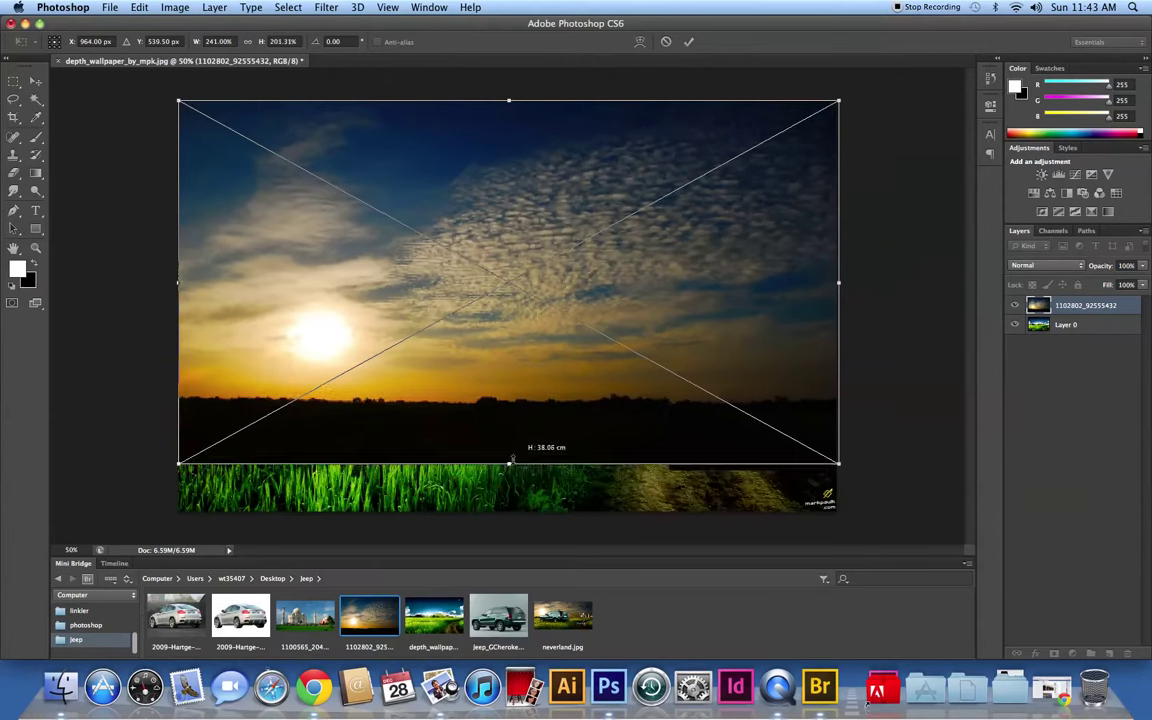
# Step: Fade the sunset layer to align its bottom edge with the horizon, then restore 100% opacity and commit
pyautogui.moveTo(1144, 266); pyautogui.dragTo(1108, 284)
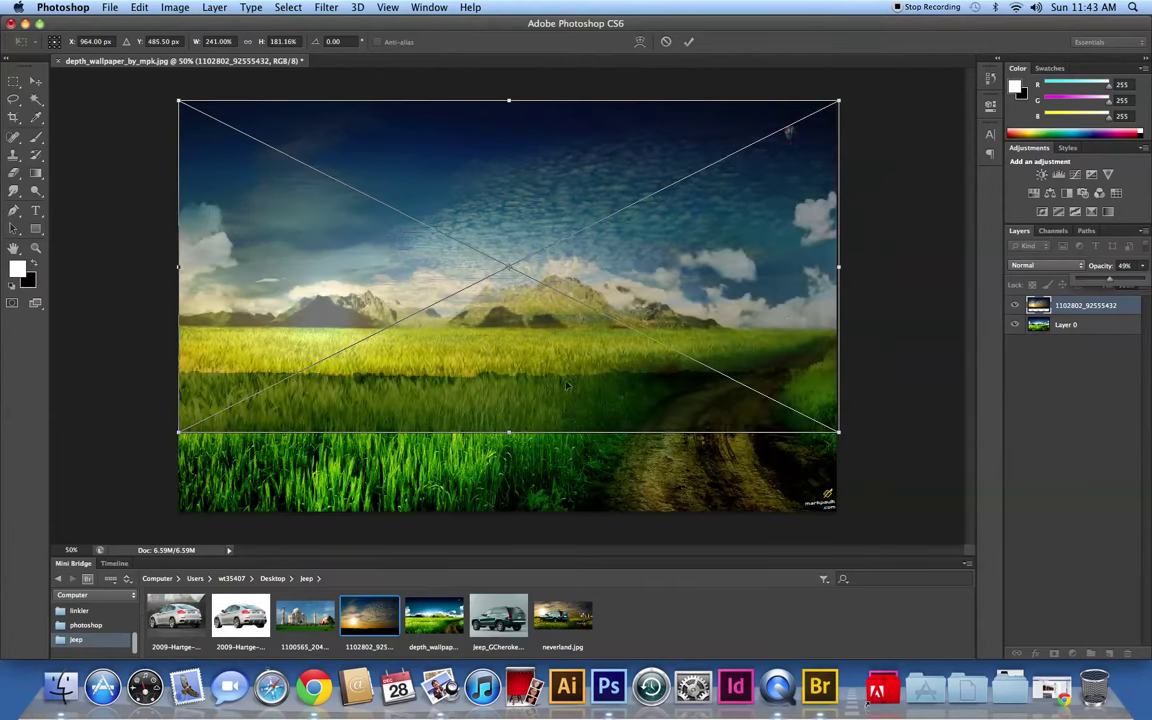
pyautogui.moveTo(509, 432); pyautogui.dragTo(509, 372)
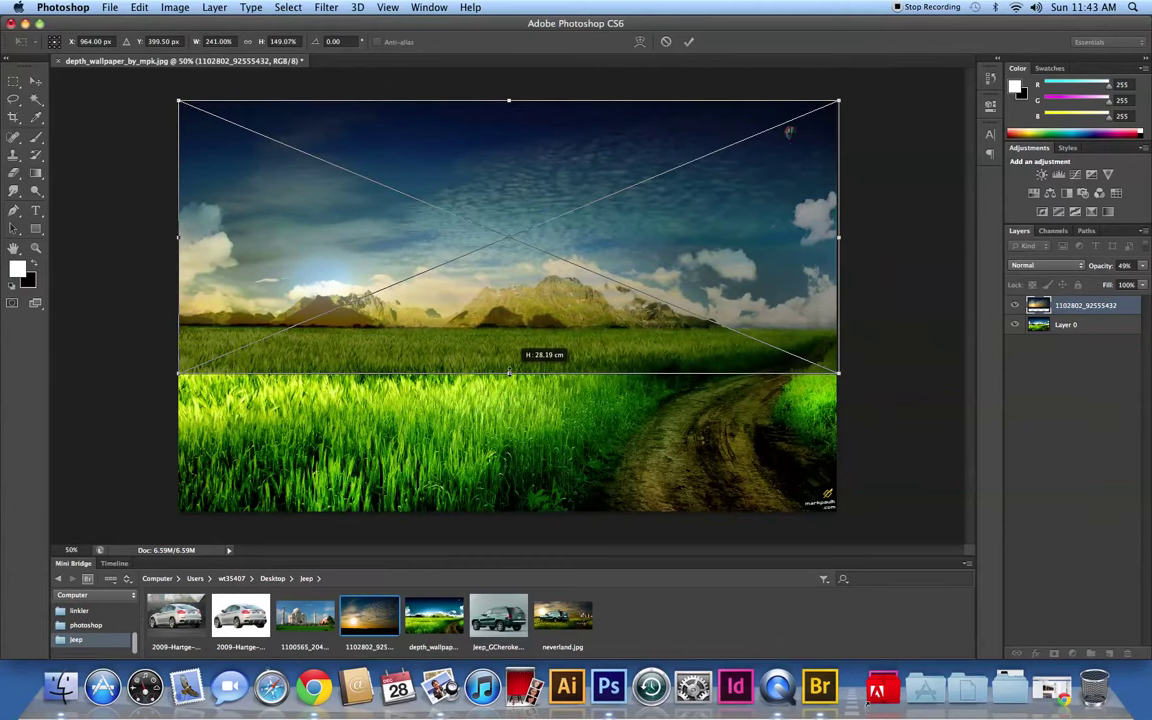
pyautogui.moveTo(509, 373); pyautogui.dragTo(509, 370)
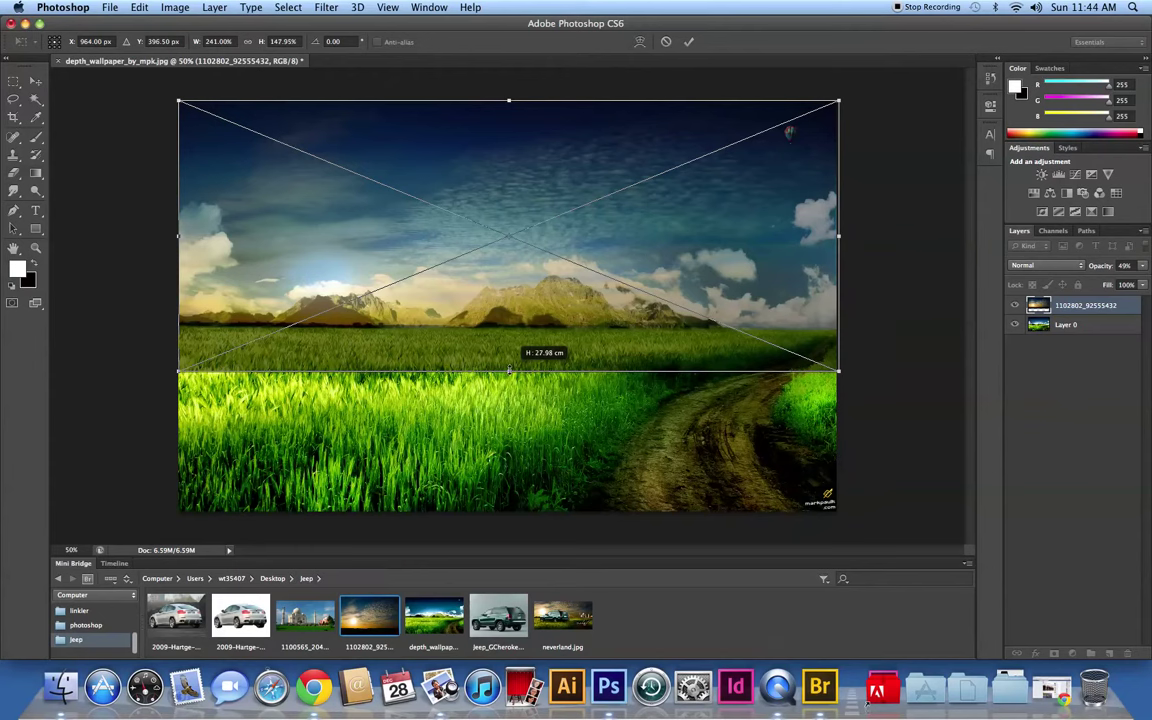
pyautogui.moveTo(509, 370)
pyautogui.mouseDown()
pyautogui.moveTo(501, 348)
pyautogui.moveTo(495, 376)
pyautogui.mouseUp()
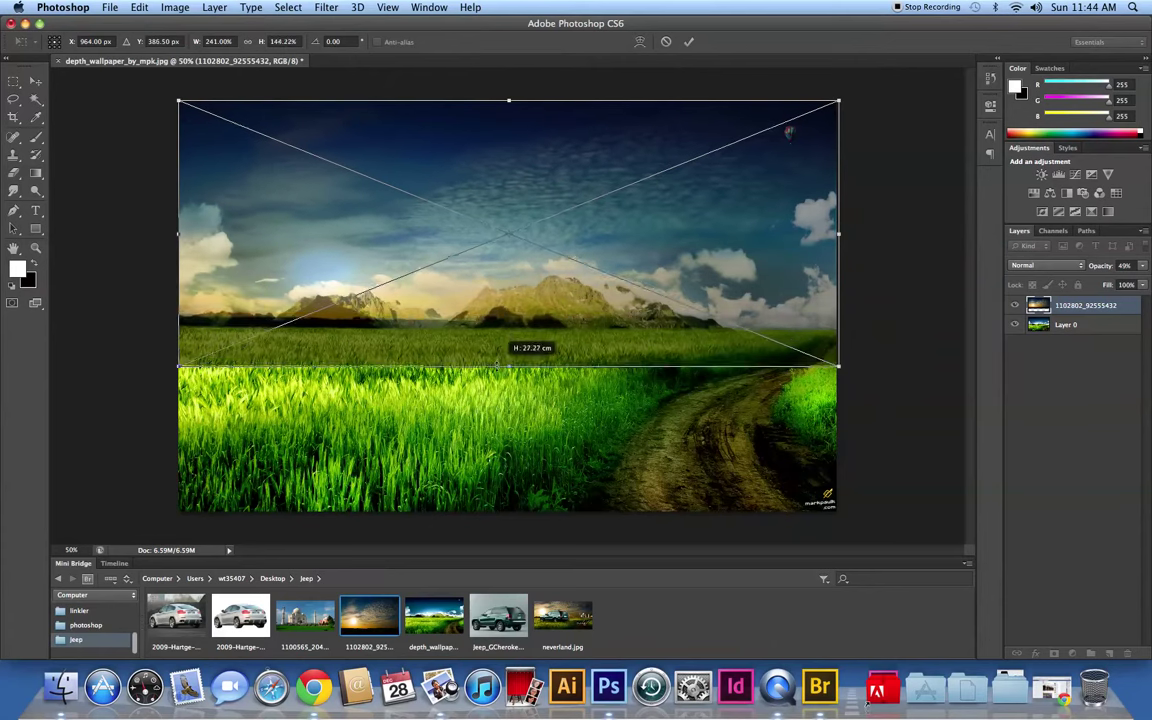
pyautogui.click(1142, 265)
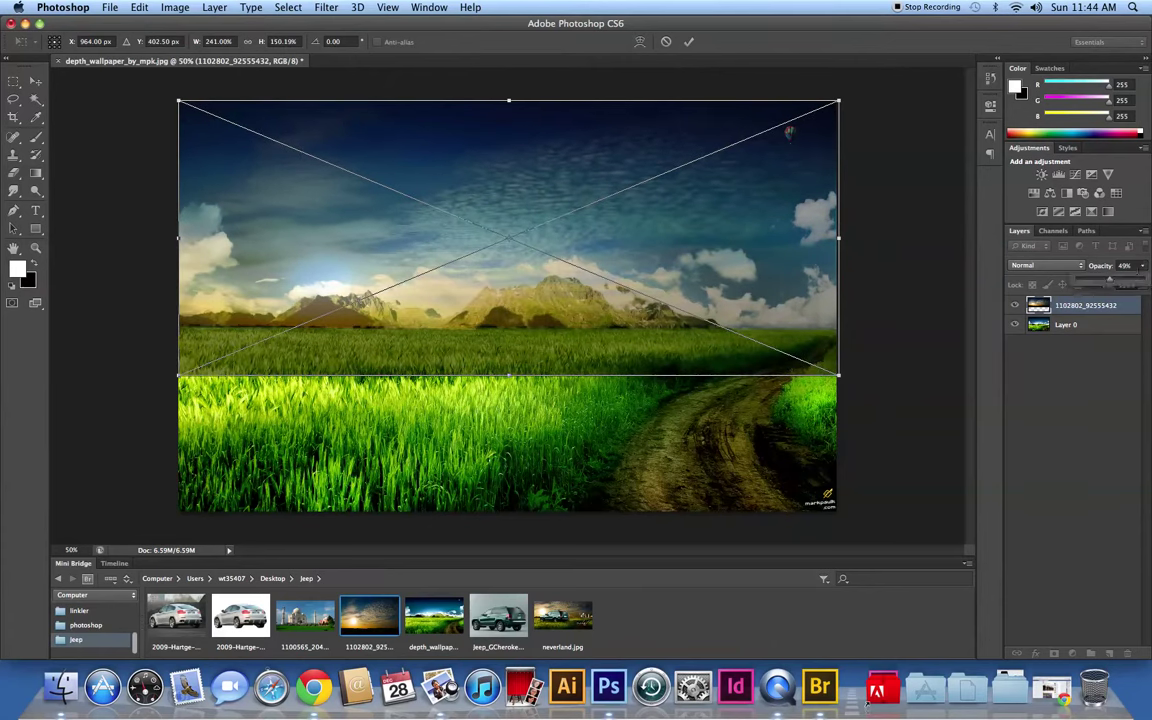
pyautogui.moveTo(1137, 283); pyautogui.dragTo(1146, 283)
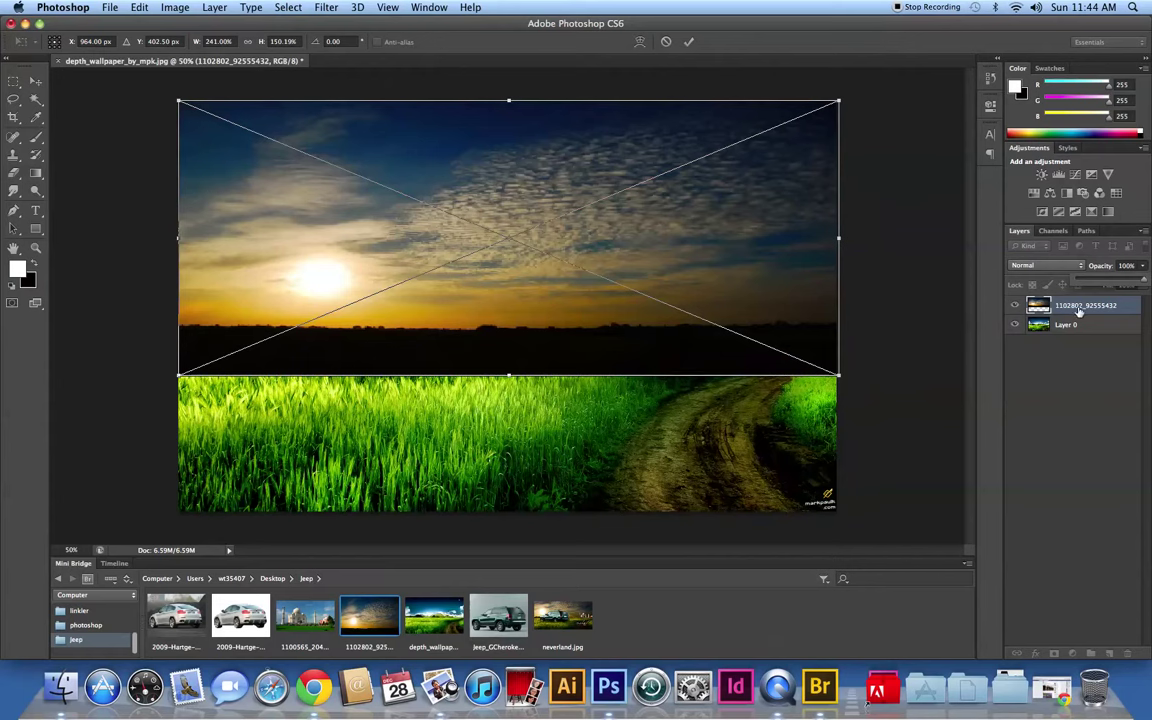
pyautogui.click(691, 41)
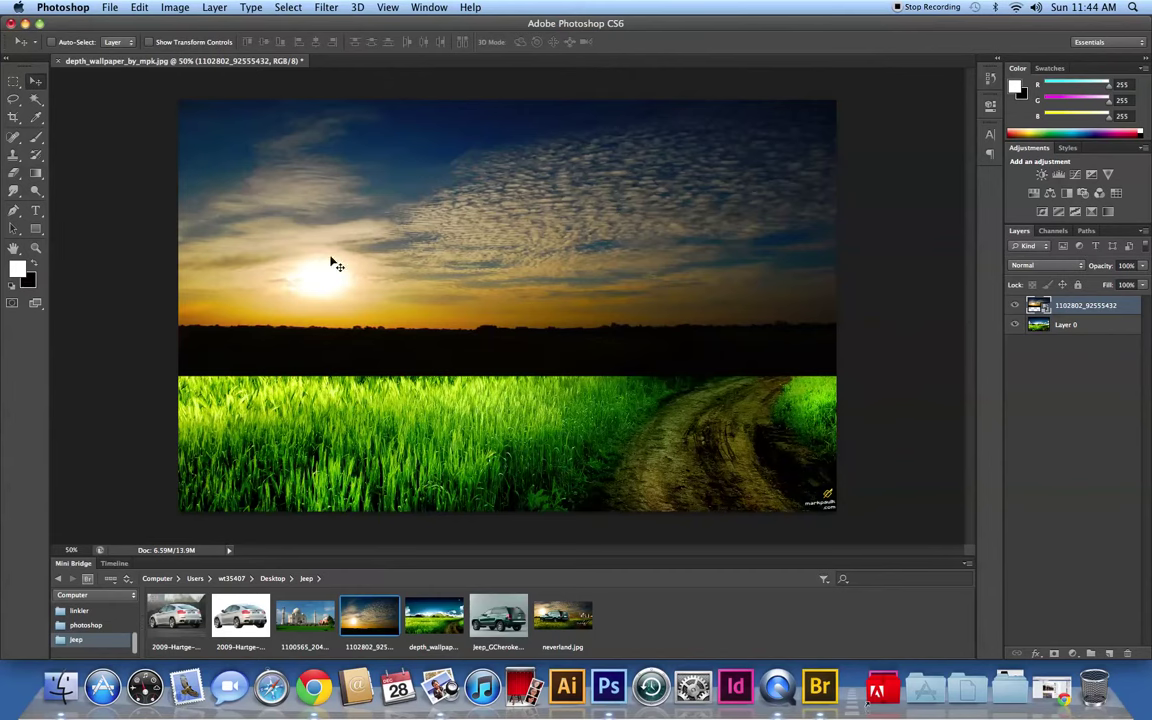
# Step: Add a layer mask to the sunset layer and set up a 188 px soft brush
pyautogui.click(1053, 653)
pyautogui.click(36, 137)
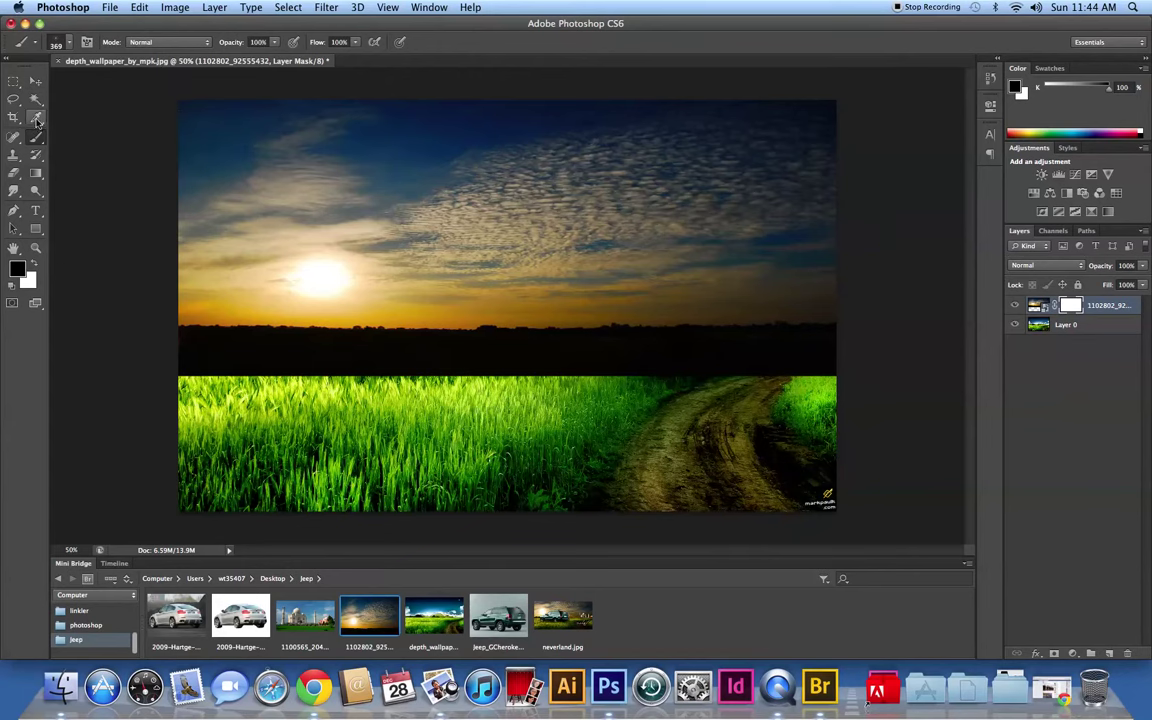
pyautogui.click(66, 46)
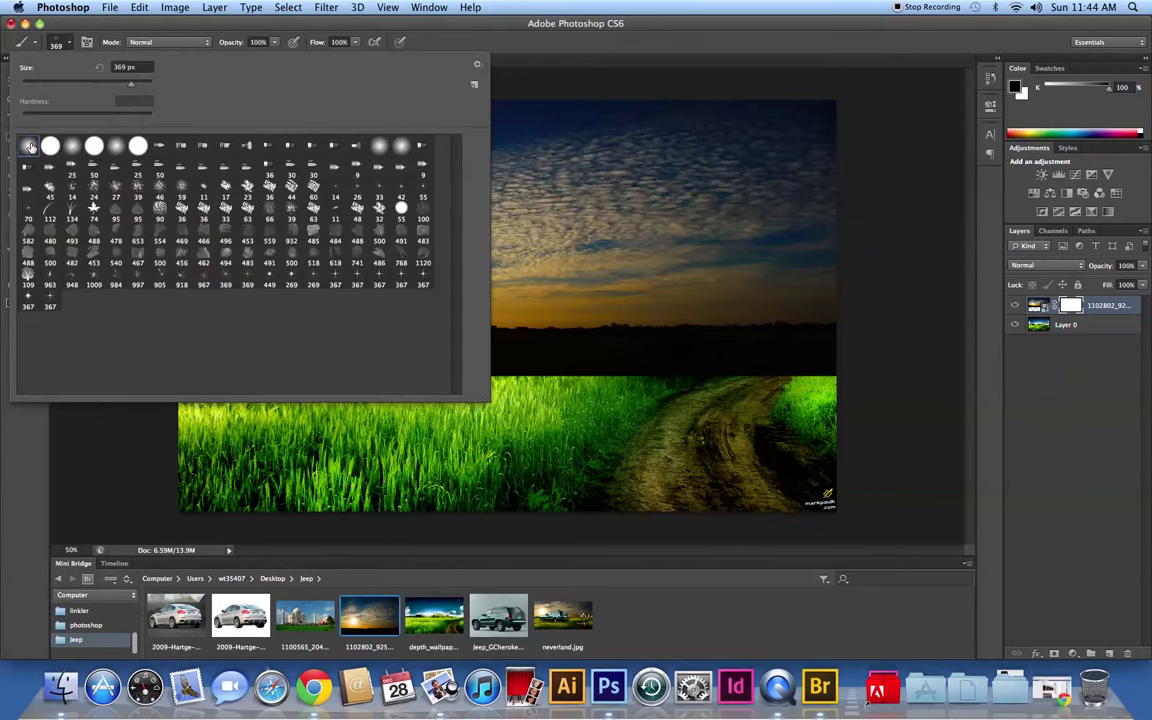
pyautogui.write('188')
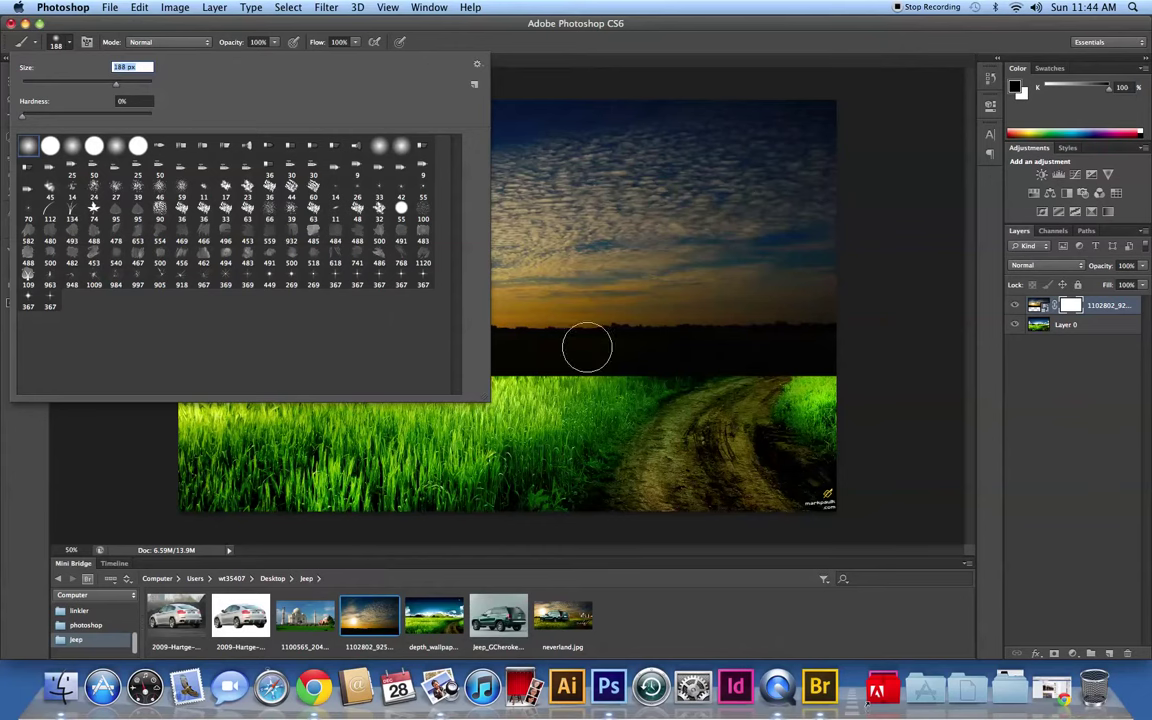
pyautogui.press('Return')
# Step: Paint the mask along the horizon to reveal the grass, right-hand trees and green mountain
pyautogui.moveTo(440, 347)
pyautogui.mouseDown()
pyautogui.moveTo(760, 345)
pyautogui.moveTo(205, 362)
pyautogui.mouseUp()
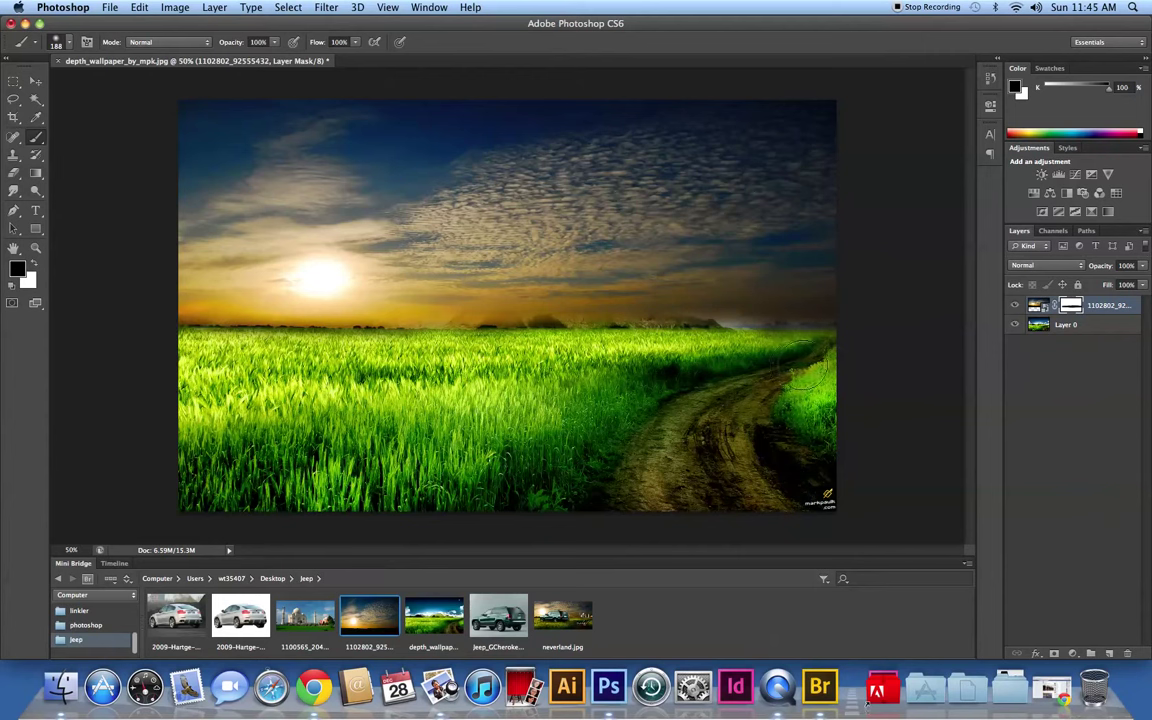
pyautogui.moveTo(705, 310)
pyautogui.mouseDown()
pyautogui.moveTo(590, 316)
pyautogui.moveTo(672, 337)
pyautogui.mouseUp()
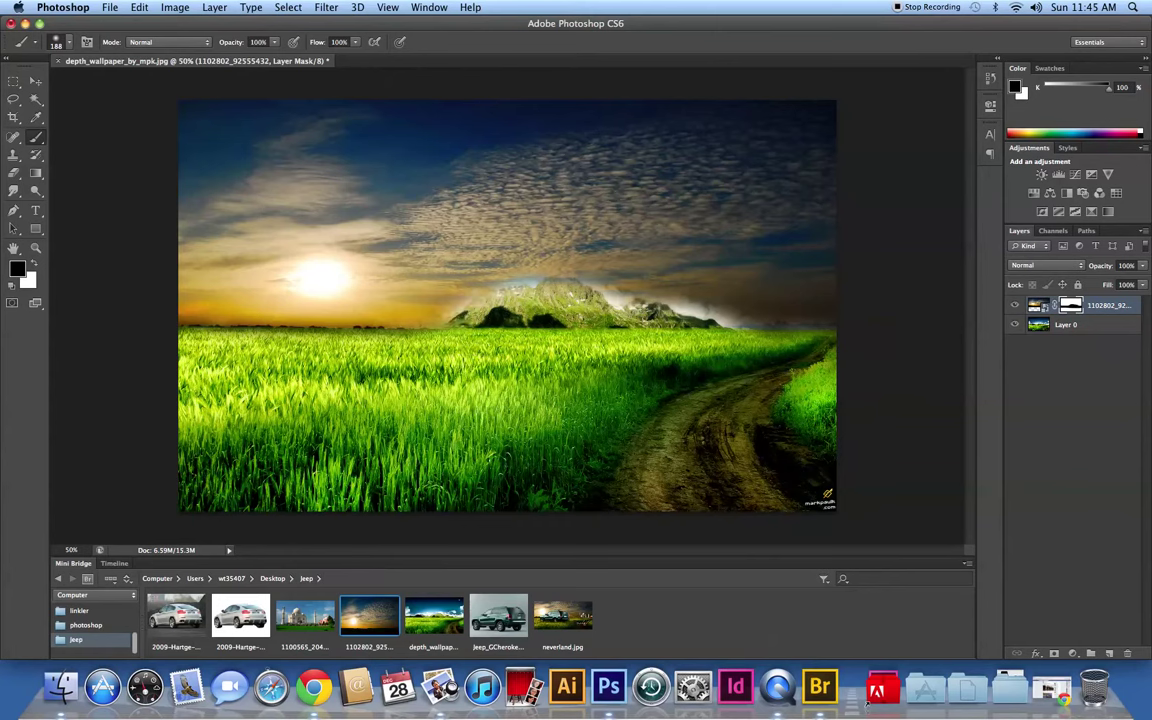
pyautogui.moveTo(615, 317); pyautogui.dragTo(632, 350)
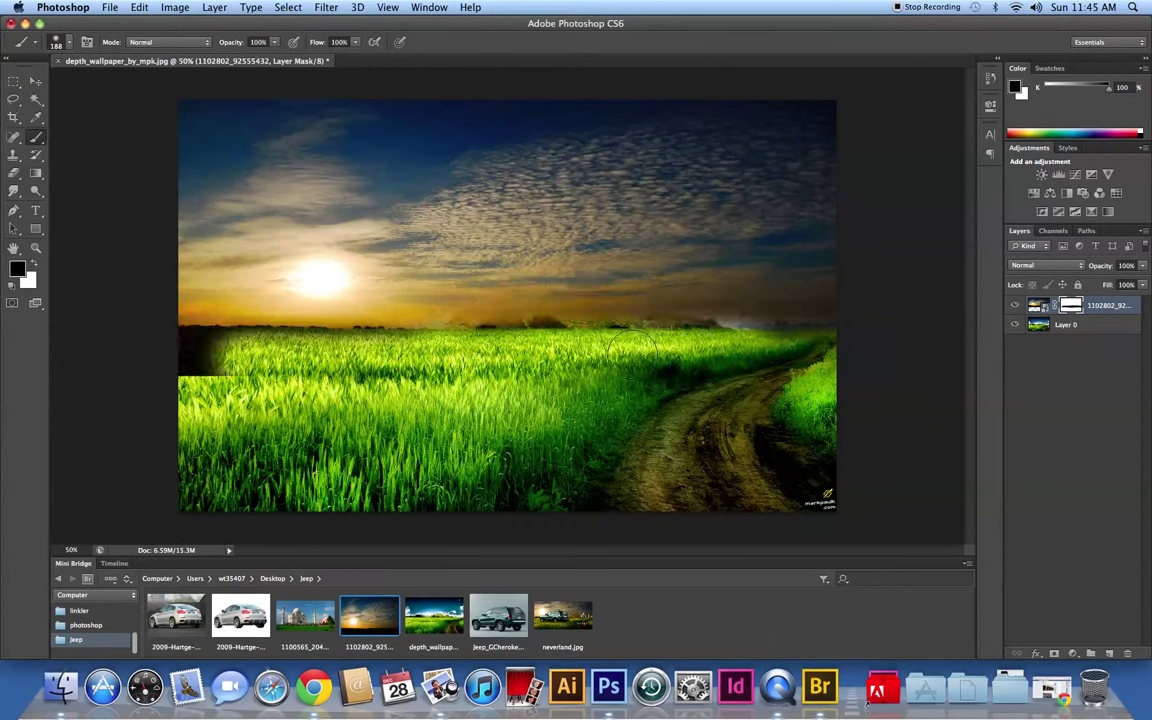
pyautogui.moveTo(435, 328)
pyautogui.mouseDown()
pyautogui.moveTo(193, 373)
pyautogui.moveTo(193, 355)
pyautogui.mouseUp()
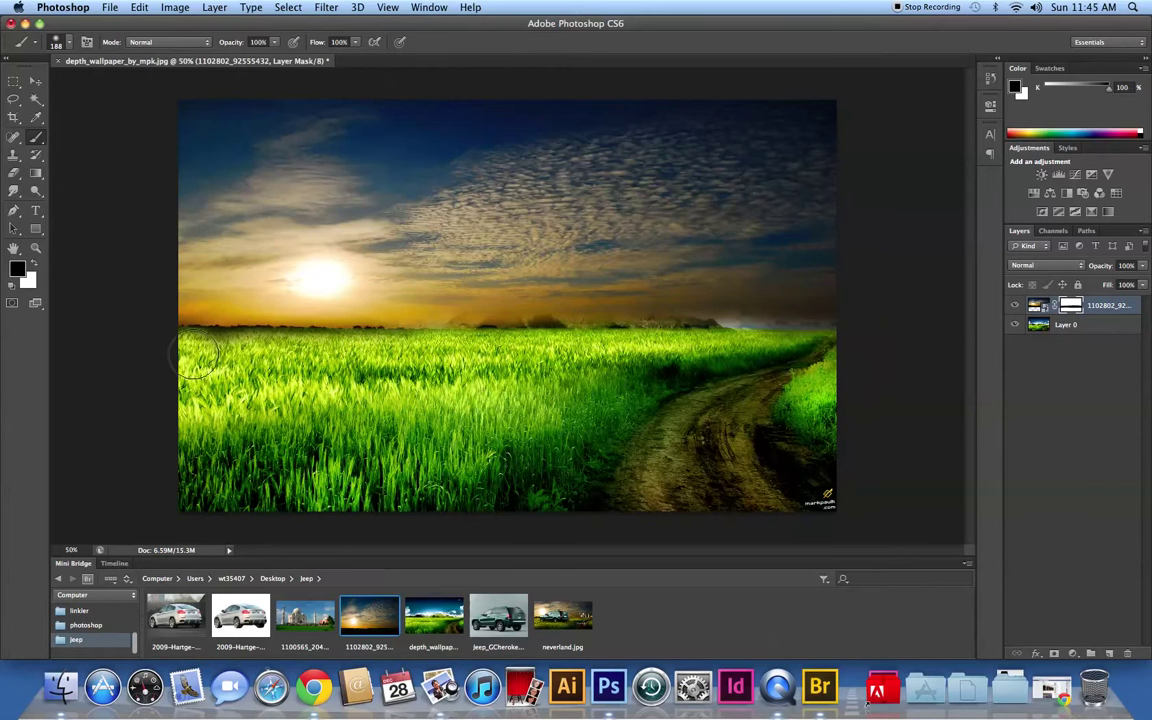
# Step: Shrink the brush to about 100 px and blend the horizon trees and right-hand hills
pyautogui.rightClick(197, 355)
pyautogui.moveTo(285, 345); pyautogui.dragTo(278, 348)
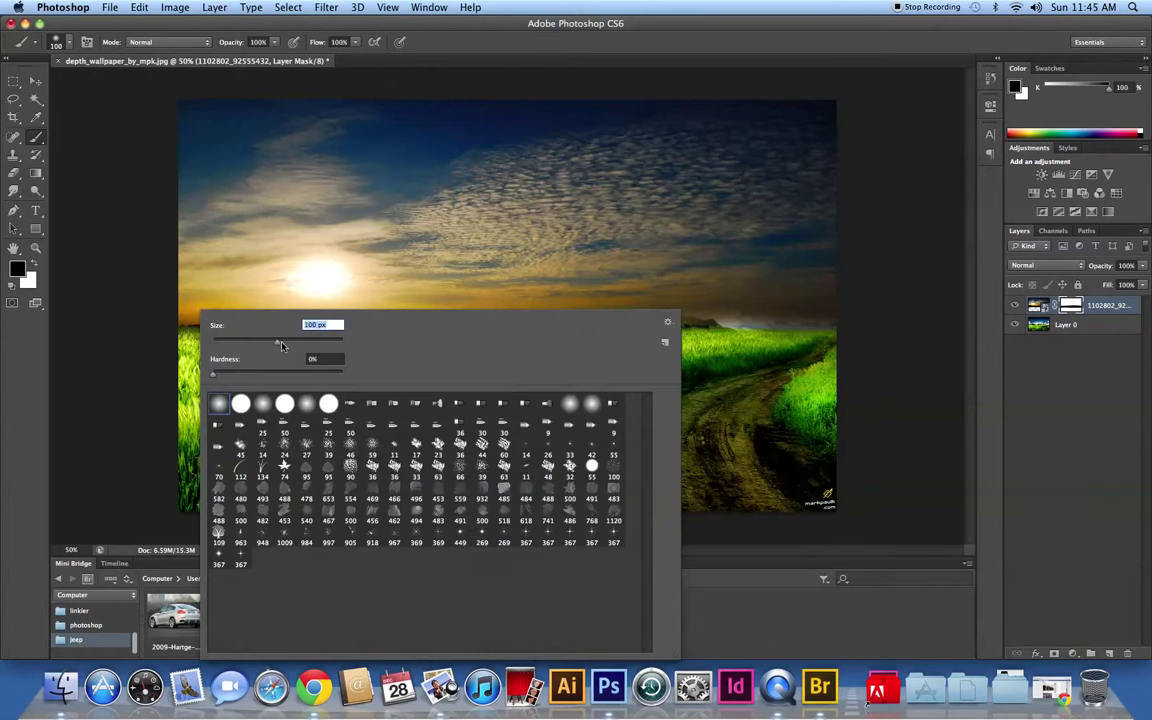
pyautogui.click(172, 305)
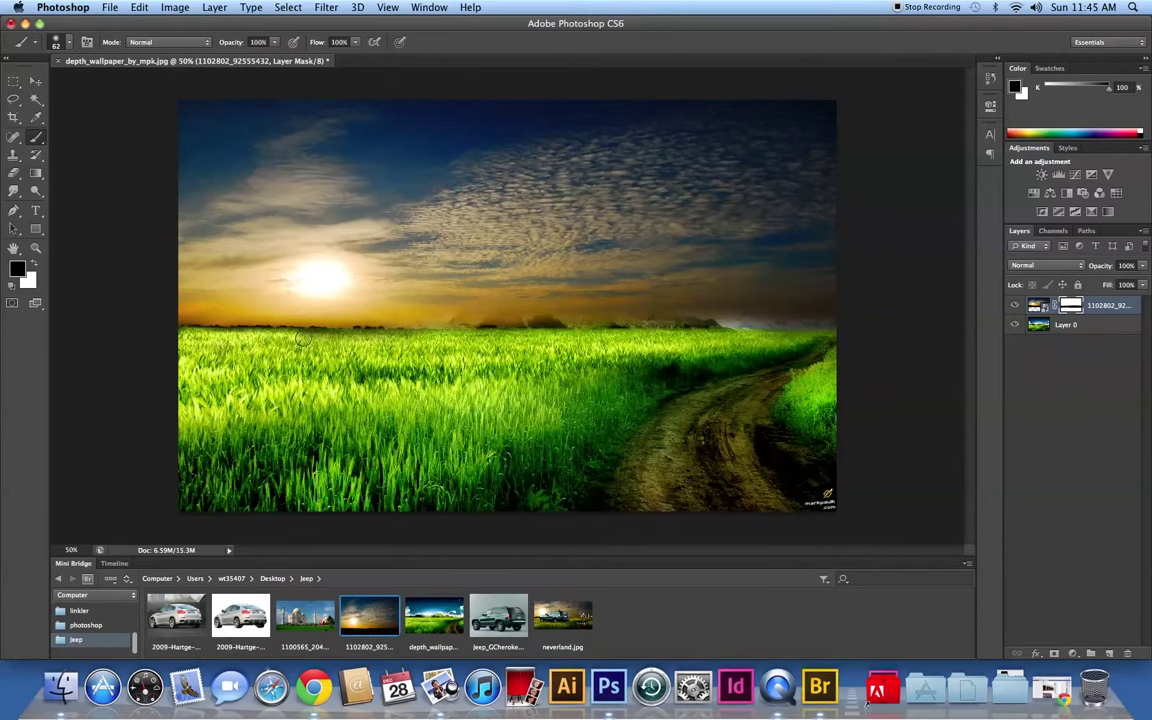
pyautogui.moveTo(407, 335); pyautogui.dragTo(705, 333)
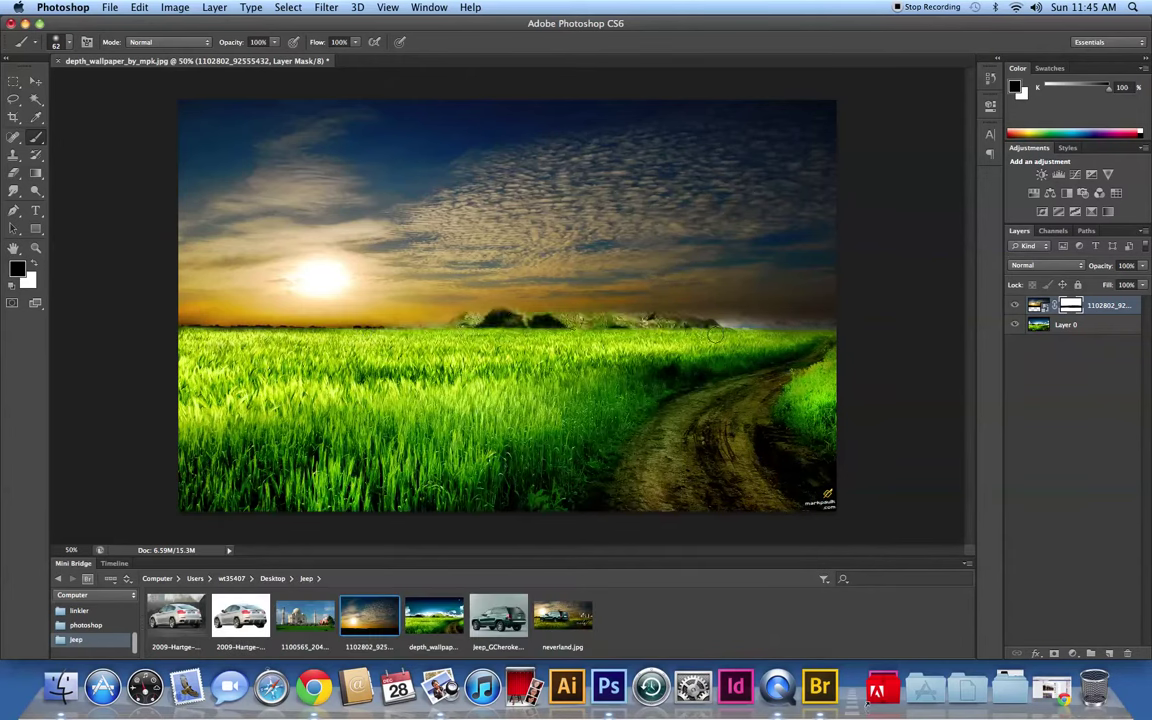
pyautogui.moveTo(646, 316); pyautogui.dragTo(438, 282)
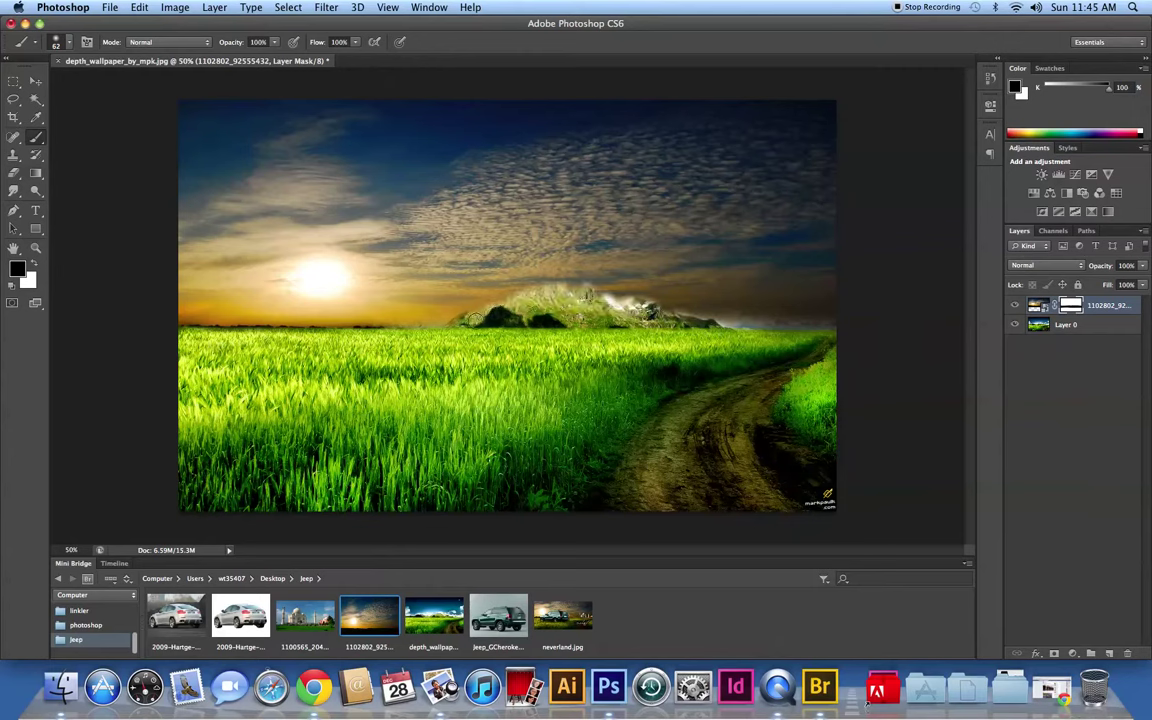
# Step: At 72% layer opacity, paint the mask to reveal the right mountain and its base
pyautogui.click(1142, 267)
pyautogui.moveTo(1142, 283); pyautogui.dragTo(1125, 283)
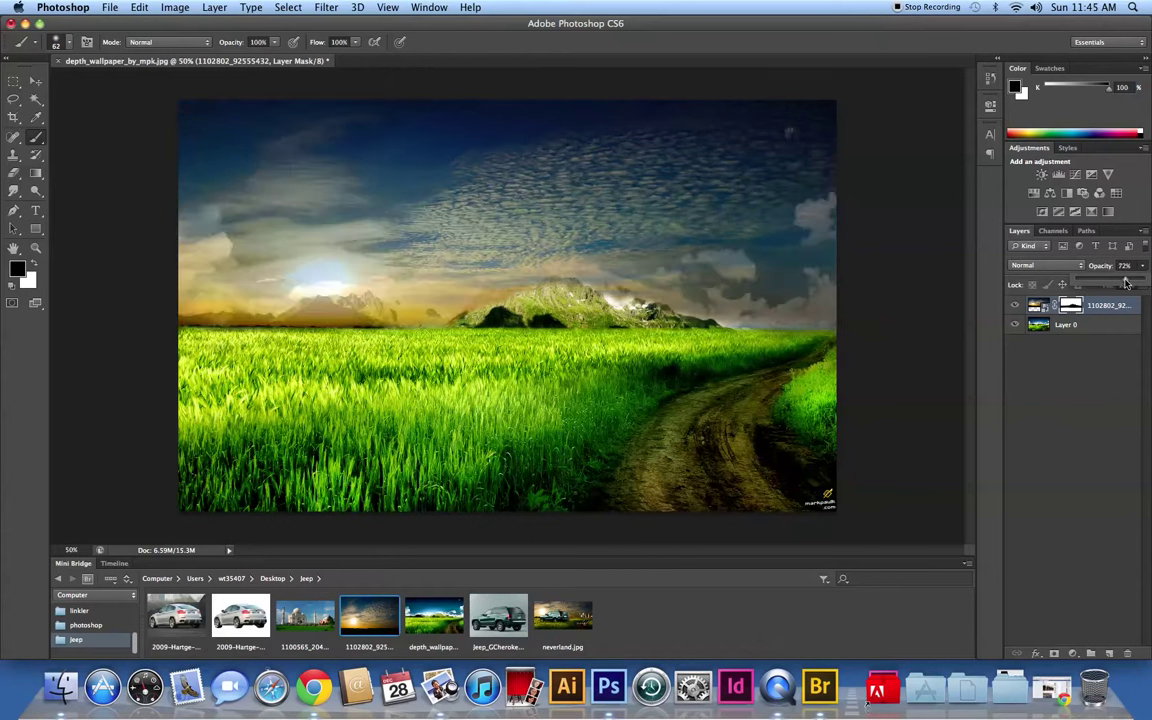
pyautogui.click(547, 285)
pyautogui.moveTo(594, 295); pyautogui.dragTo(633, 302)
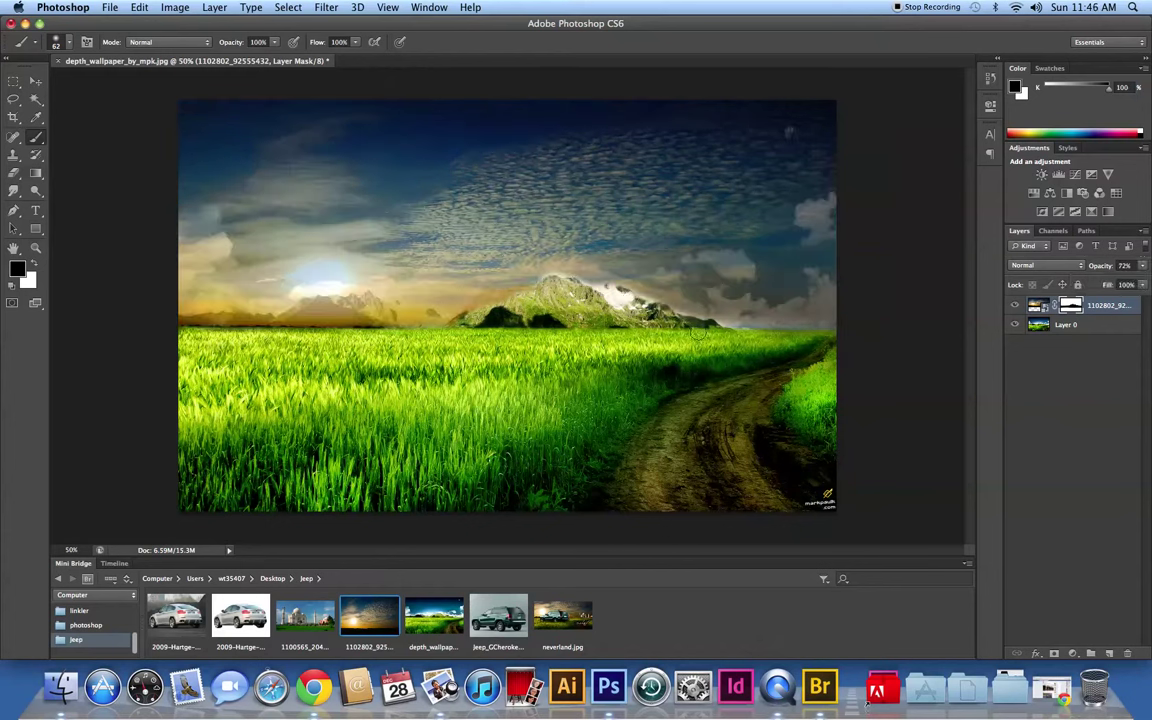
pyautogui.moveTo(508, 296)
pyautogui.mouseDown()
pyautogui.moveTo(456, 321)
pyautogui.moveTo(195, 321)
pyautogui.mouseUp()
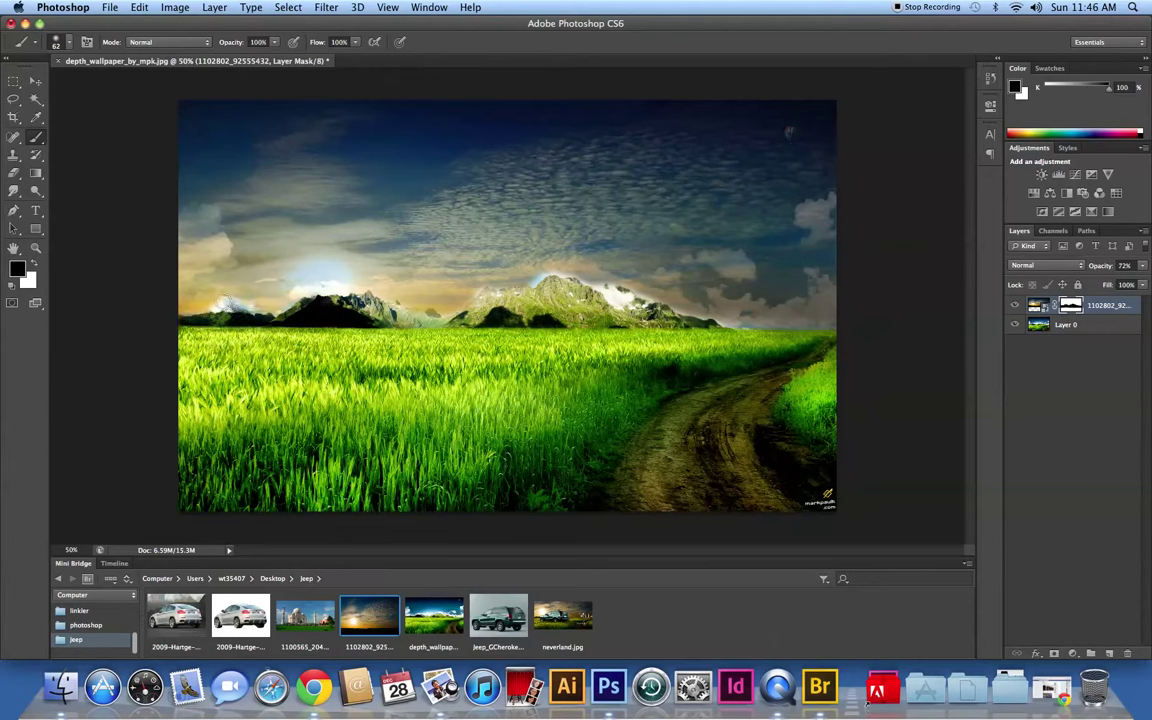
# Step: Reveal the left-side mountains, restore 100% opacity, and open the Taj Mahal photo from Mini Bridge
pyautogui.moveTo(212, 306); pyautogui.dragTo(193, 314)
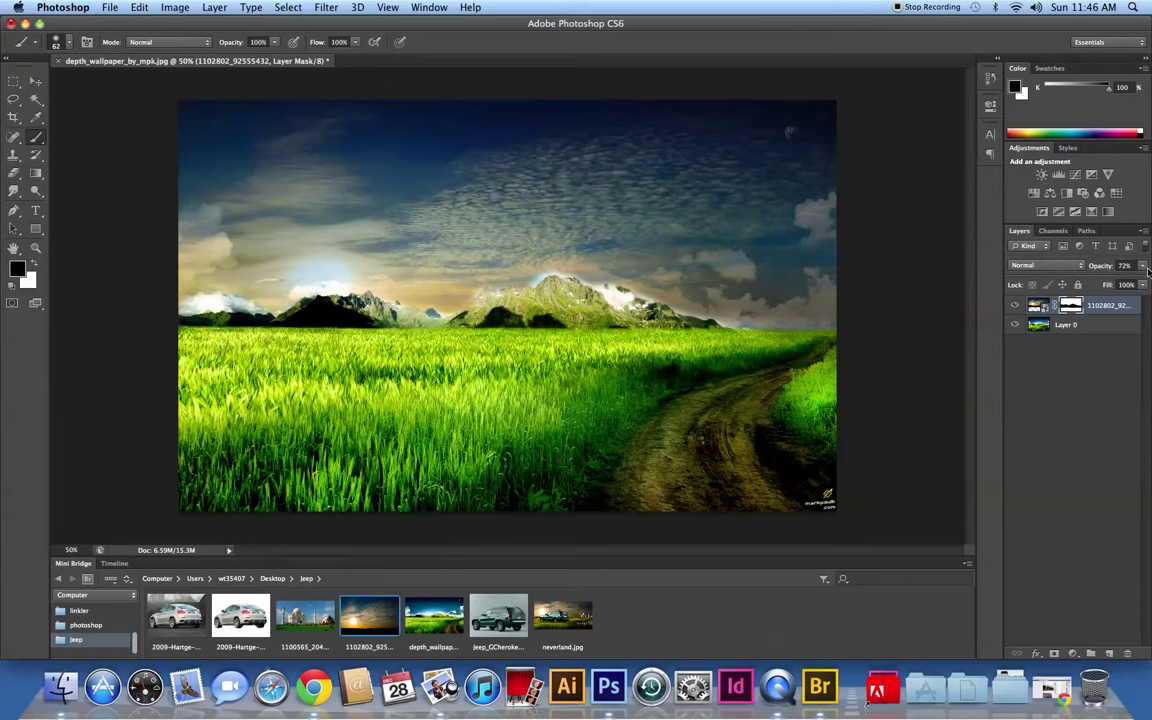
pyautogui.moveTo(1143, 266); pyautogui.dragTo(1117, 287)
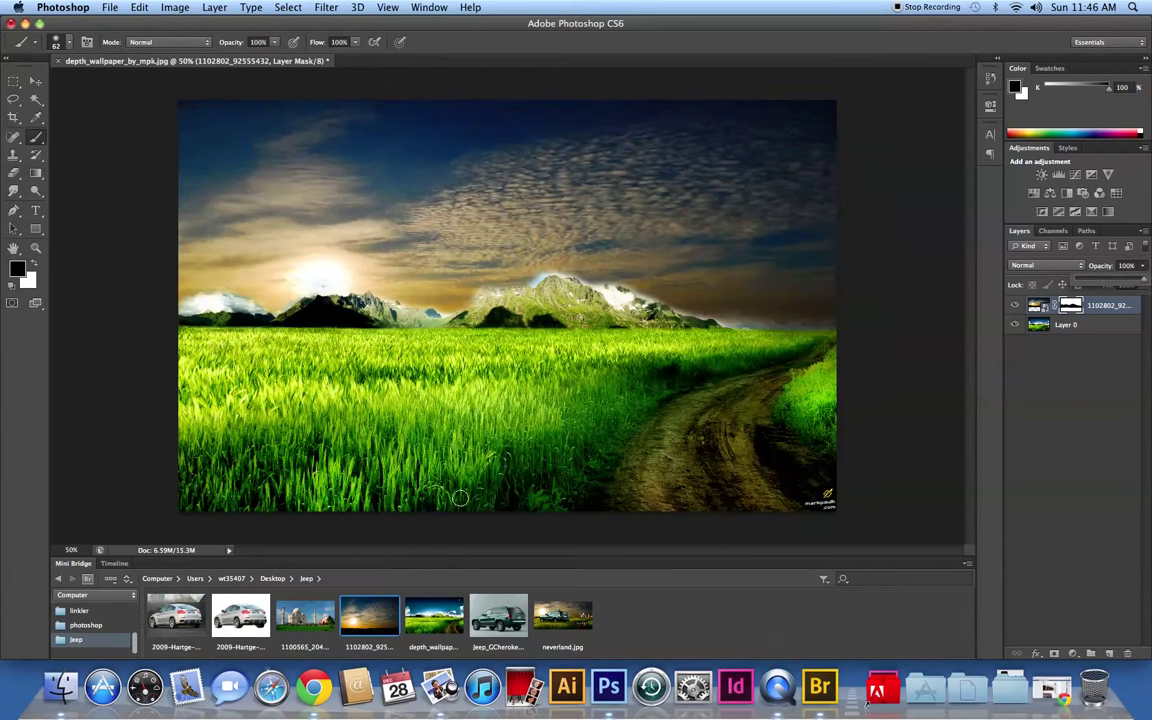
pyautogui.rightClick(298, 622)
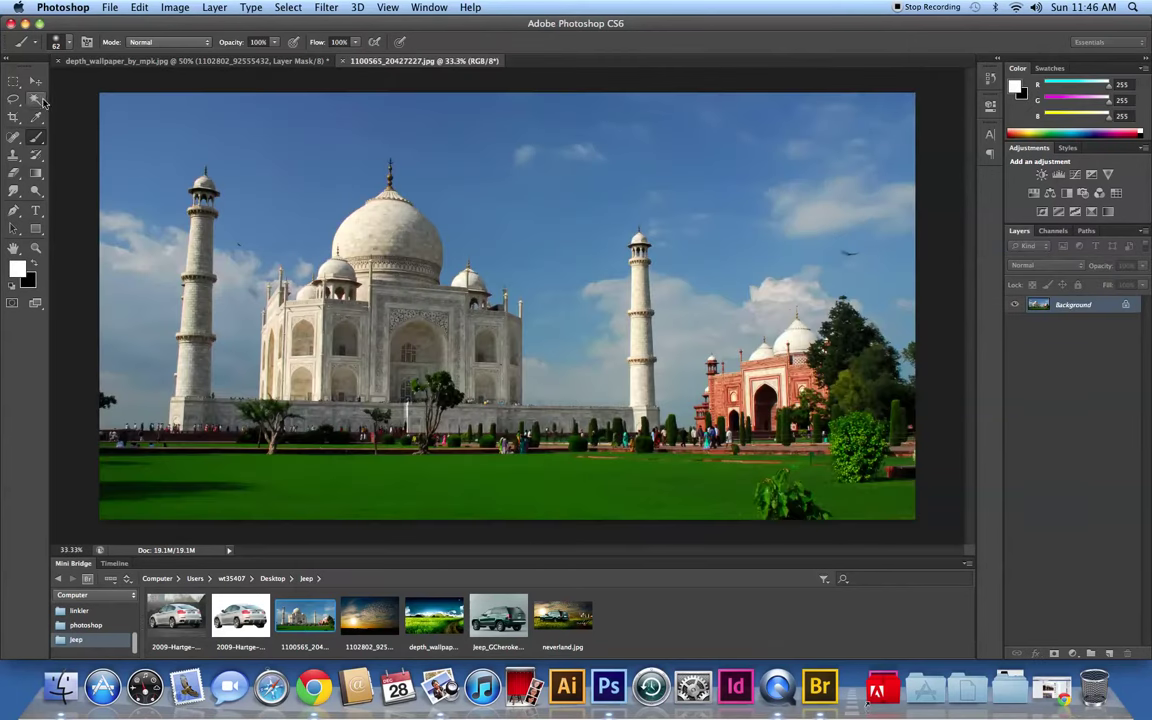
# Step: Unlock the Taj Mahal background layer and Magic Wand-delete the main blue sky
pyautogui.click(38, 100)
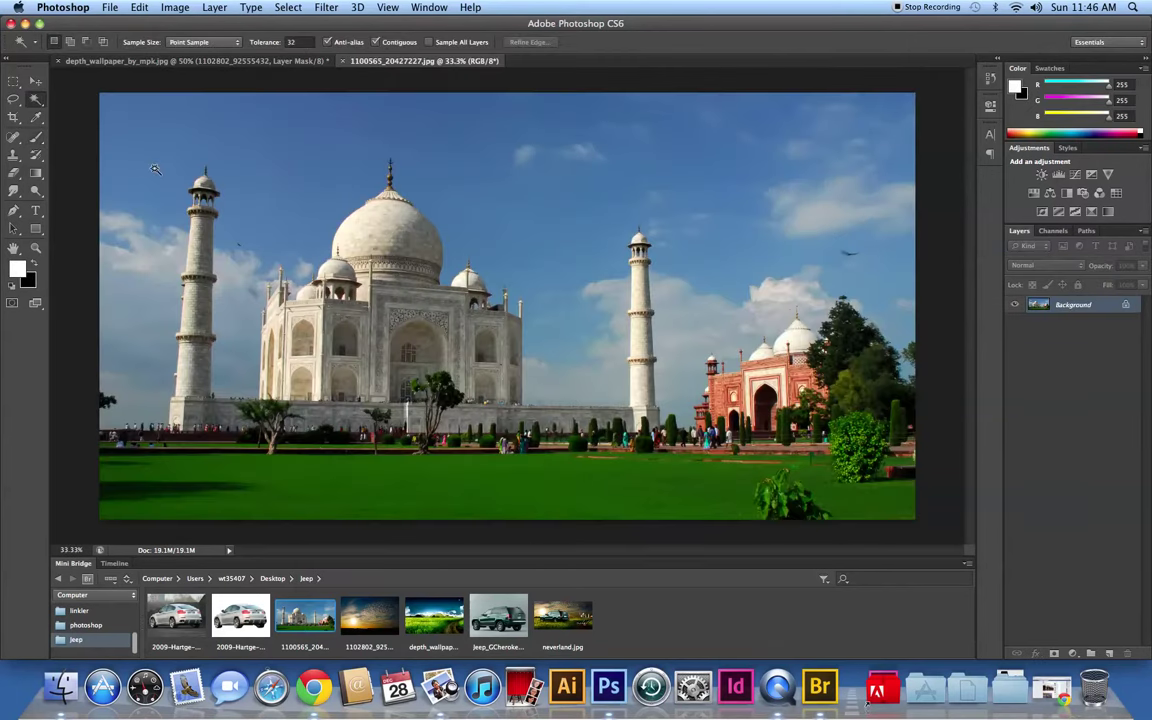
pyautogui.doubleClick(1095, 306)
pyautogui.click(712, 296)
pyautogui.click(142, 165)
pyautogui.press('Delete')
# Step: Delete the remaining sky patches beside the minarets, around the dome, and the upper-right cloud
pyautogui.click(147, 260)
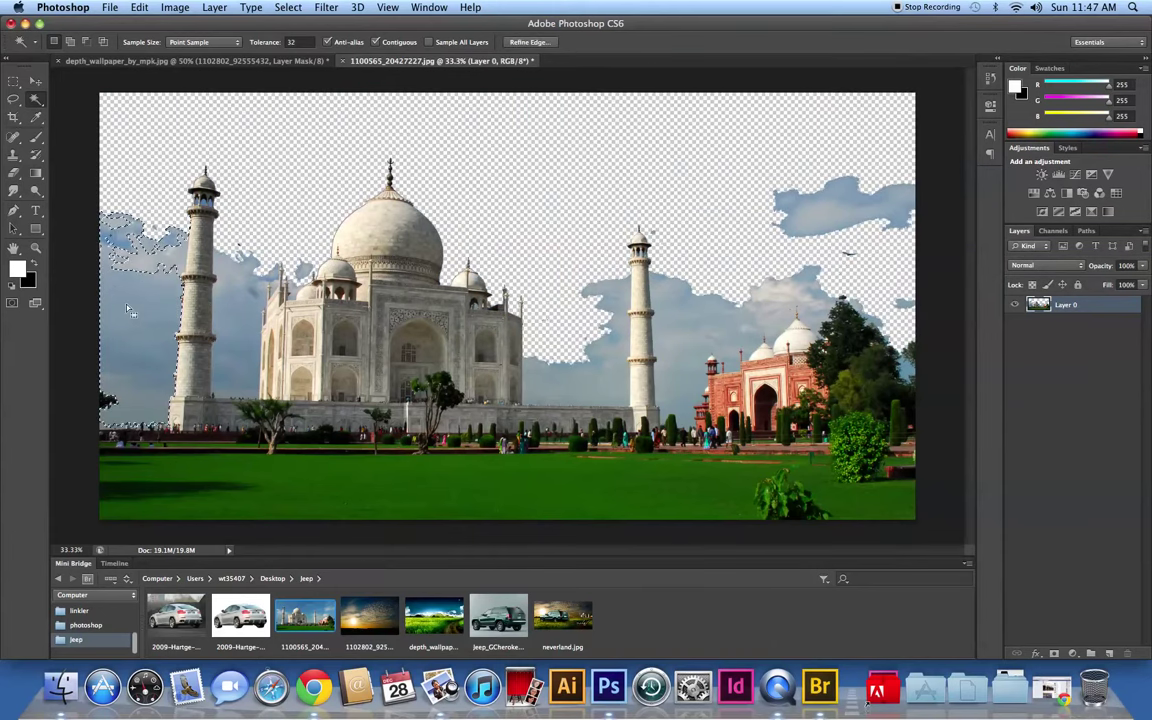
pyautogui.press('Delete')
pyautogui.click(232, 310)
pyautogui.press('Delete')
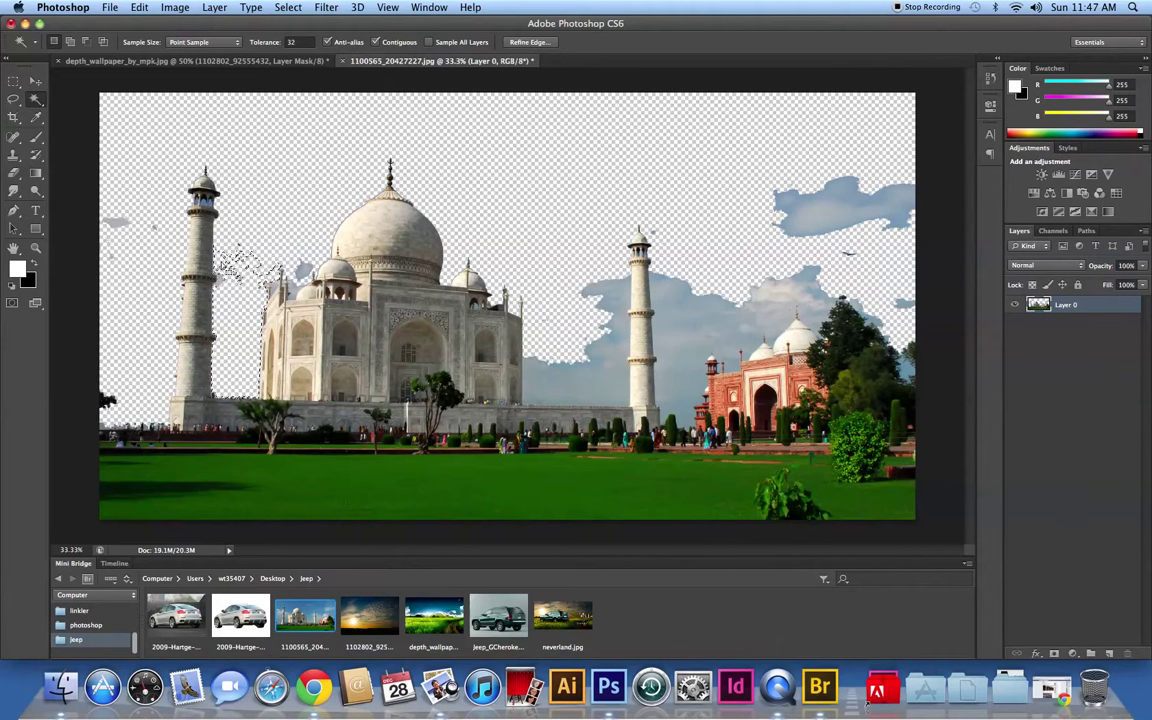
pyautogui.click(540, 300)
pyautogui.press('Delete')
pyautogui.click(700, 265)
pyautogui.press('Delete')
pyautogui.press('Delete')
pyautogui.click(840, 205)
pyautogui.press('Delete')
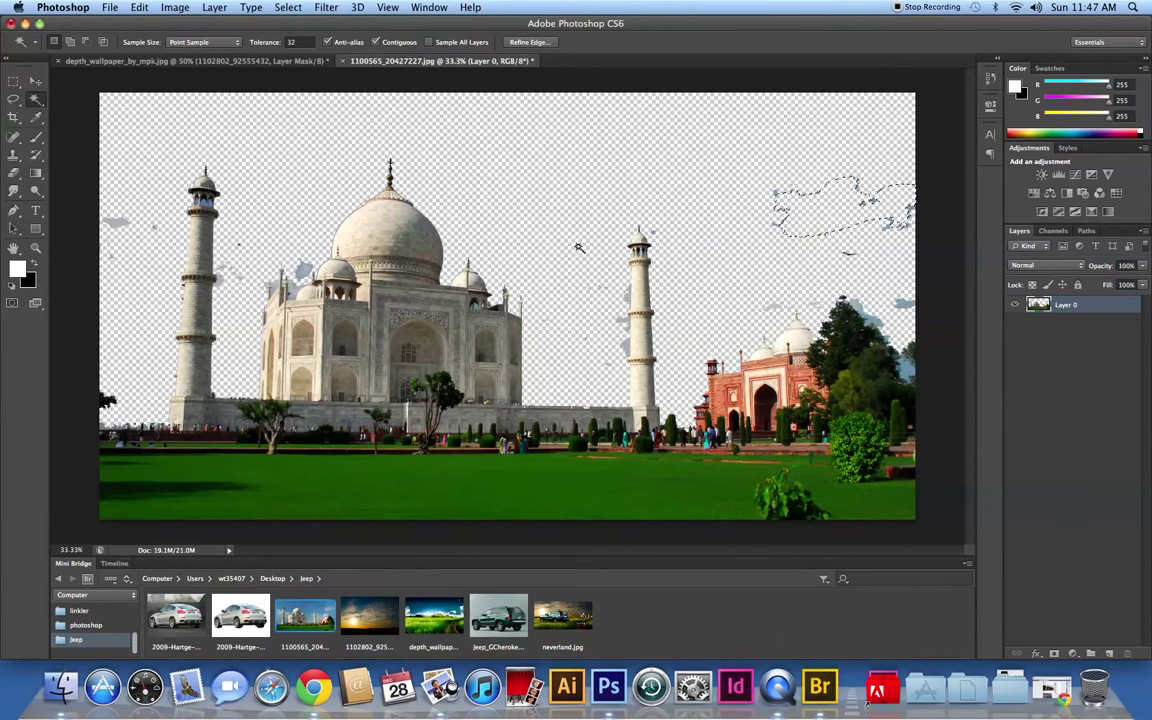
# Step: Lasso the leftover sky specks beside both minarets, at upper right, and near the red building's domes
pyautogui.press('l')
pyautogui.moveTo(118, 303); pyautogui.dragTo(150, 325)
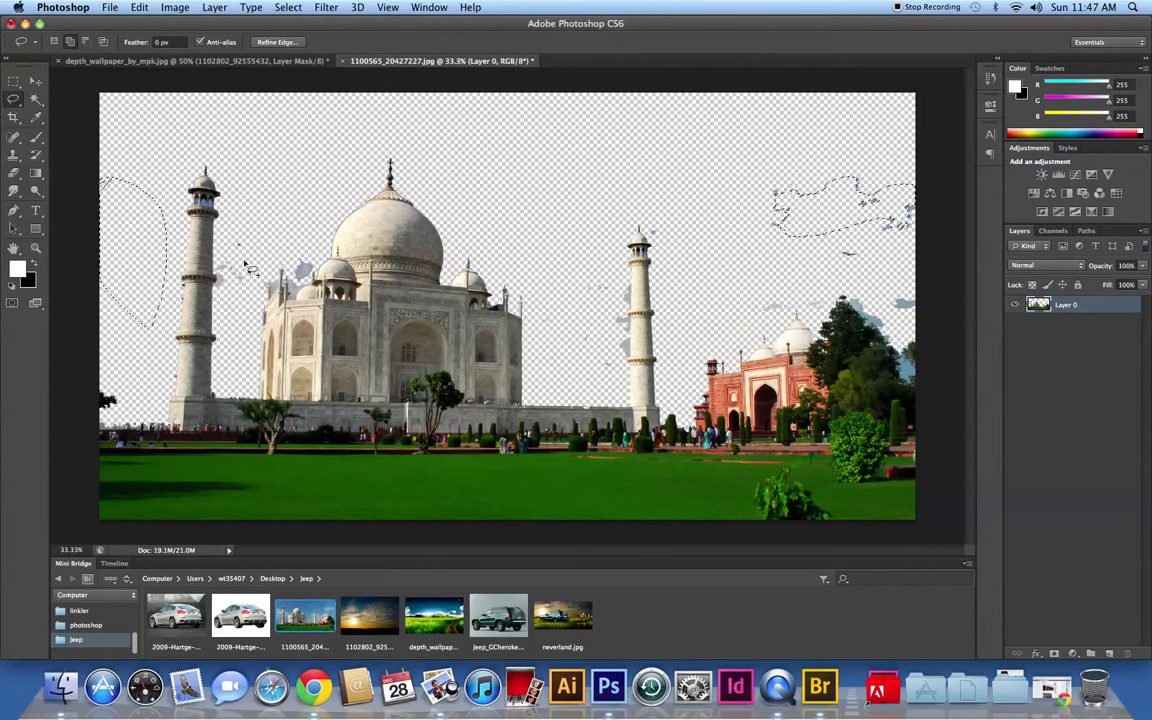
pyautogui.moveTo(225, 292); pyautogui.dragTo(238, 243)
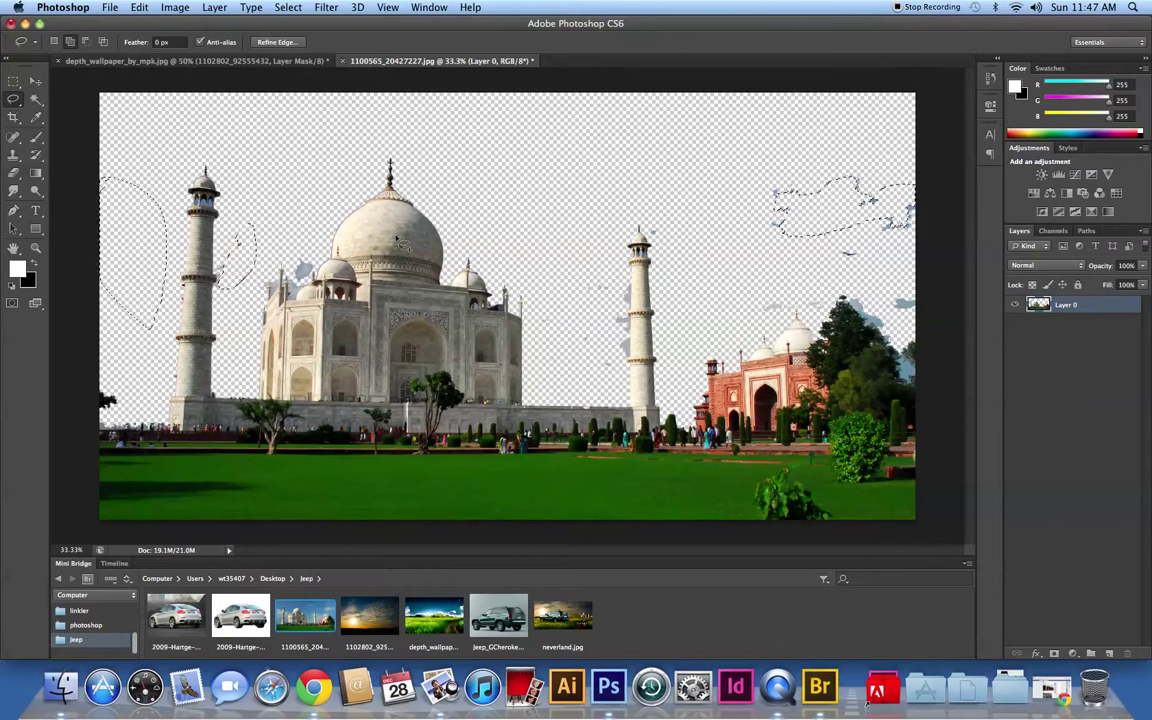
pyautogui.moveTo(910, 310)
pyautogui.mouseDown()
pyautogui.moveTo(868, 184)
pyautogui.moveTo(912, 186)
pyautogui.mouseUp()
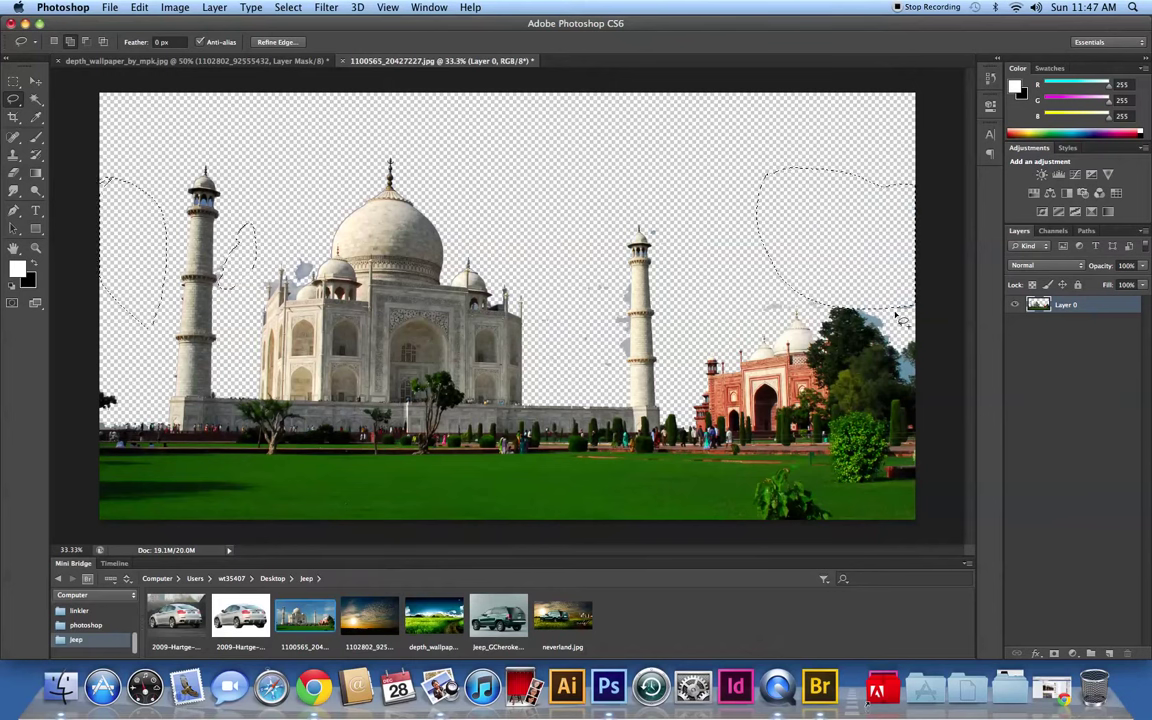
pyautogui.moveTo(778, 316); pyautogui.dragTo(776, 312)
pyautogui.moveTo(600, 283); pyautogui.dragTo(615, 388)
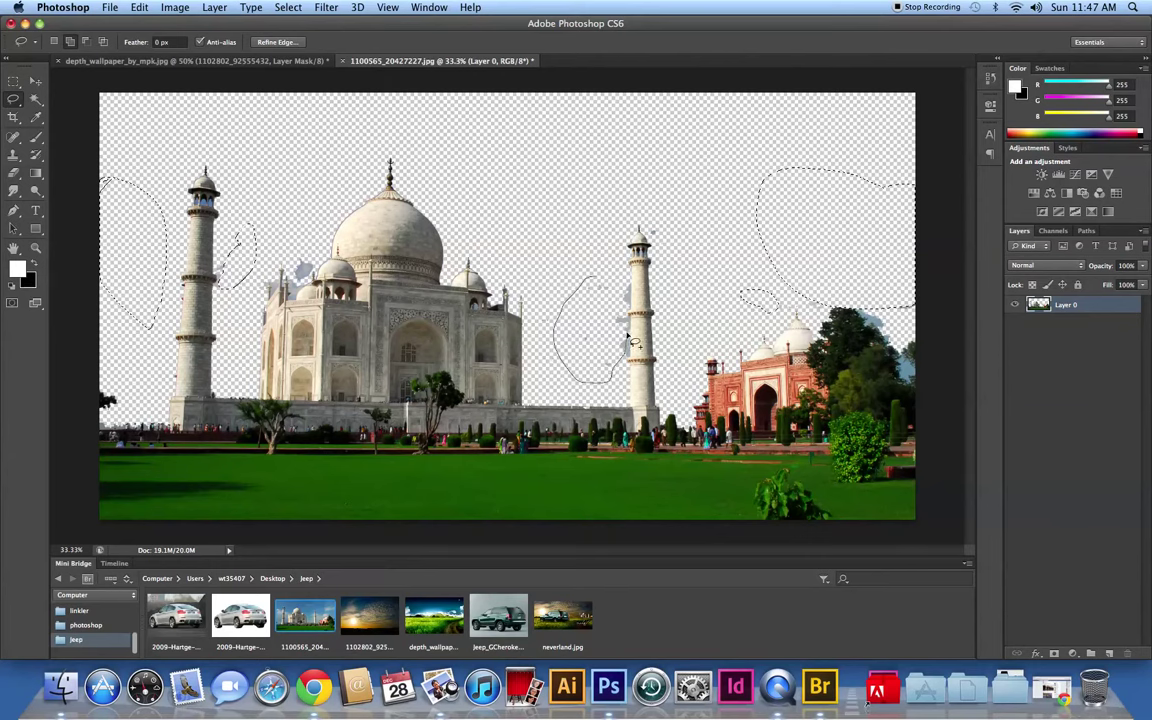
pyautogui.moveTo(598, 287); pyautogui.dragTo(594, 284)
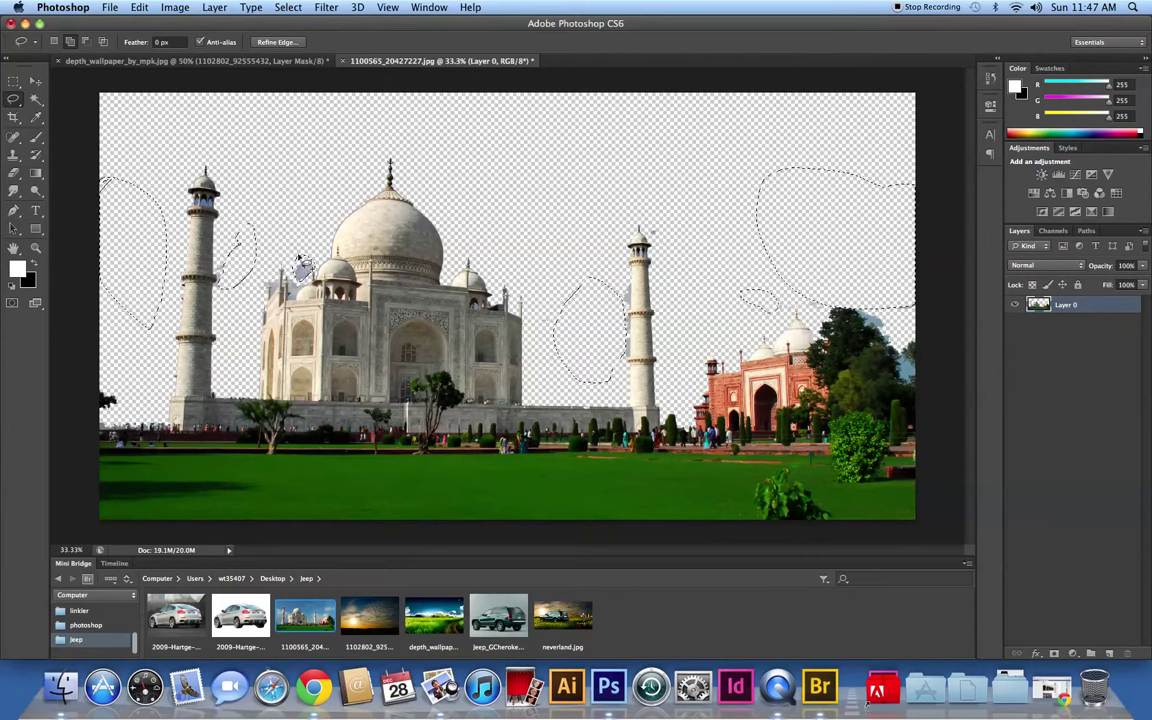
pyautogui.press('super+plus')
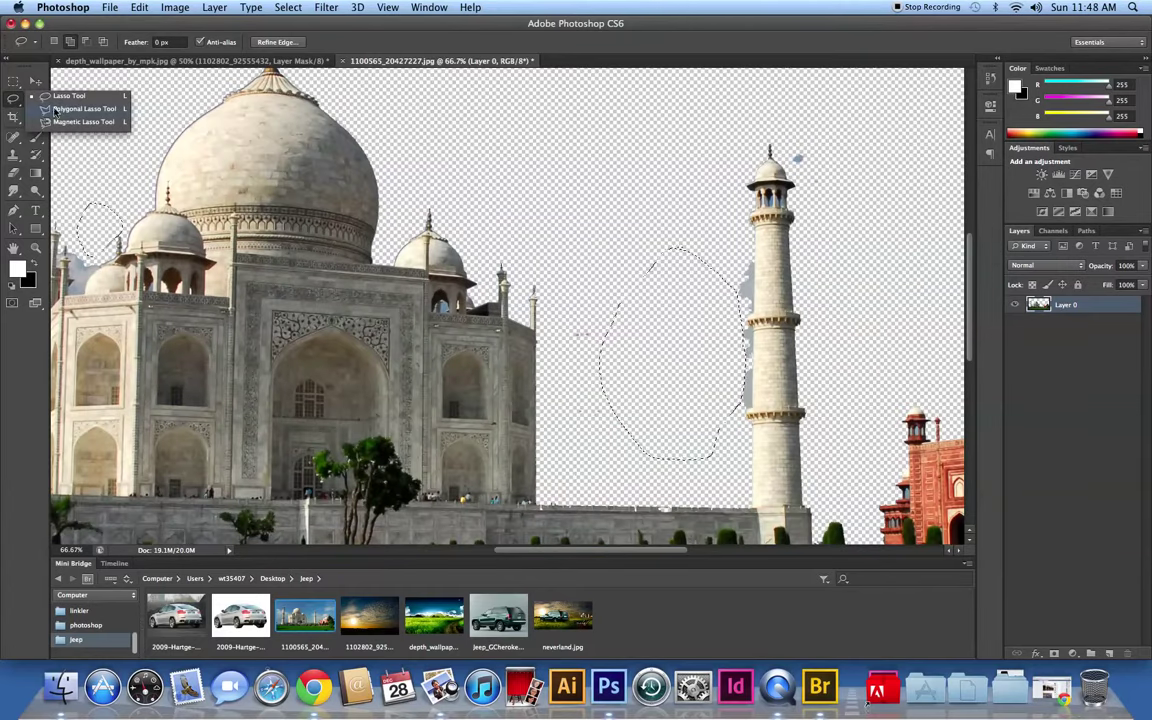
# Step: Trace a Polygonal Lasso outline around the sky area beside the zoomed-in minaret
pyautogui.moveTo(14, 103); pyautogui.dragTo(62, 104)
pyautogui.click(752, 228)
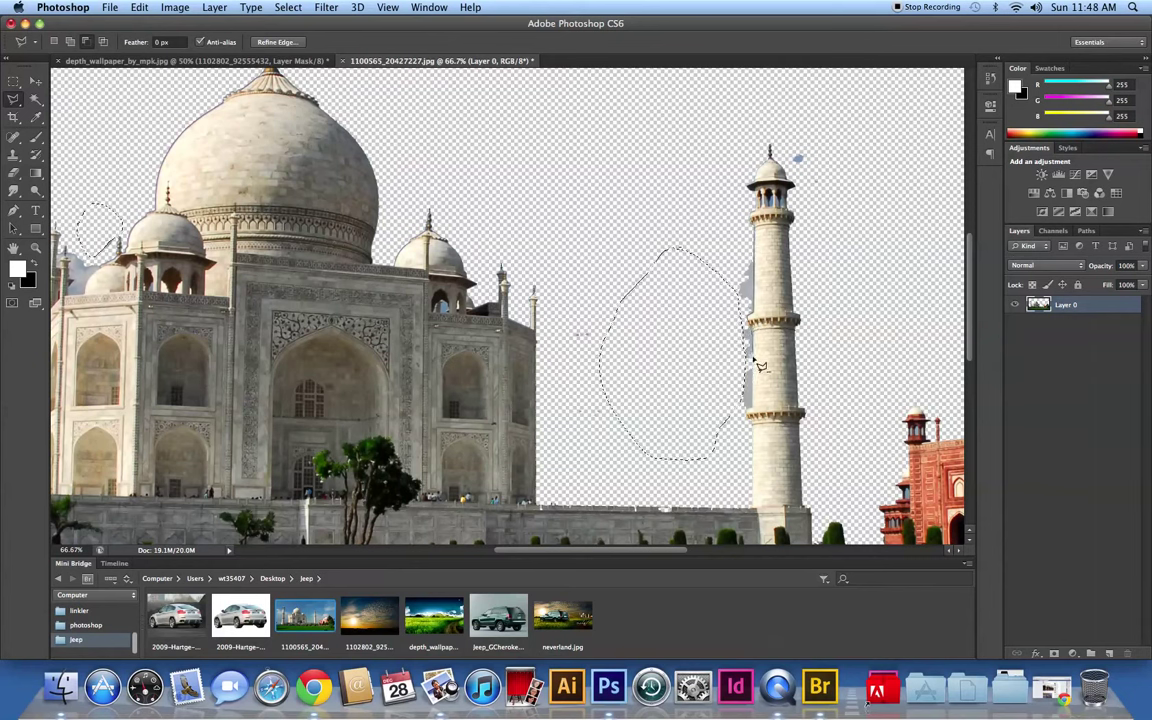
pyautogui.click(667, 404)
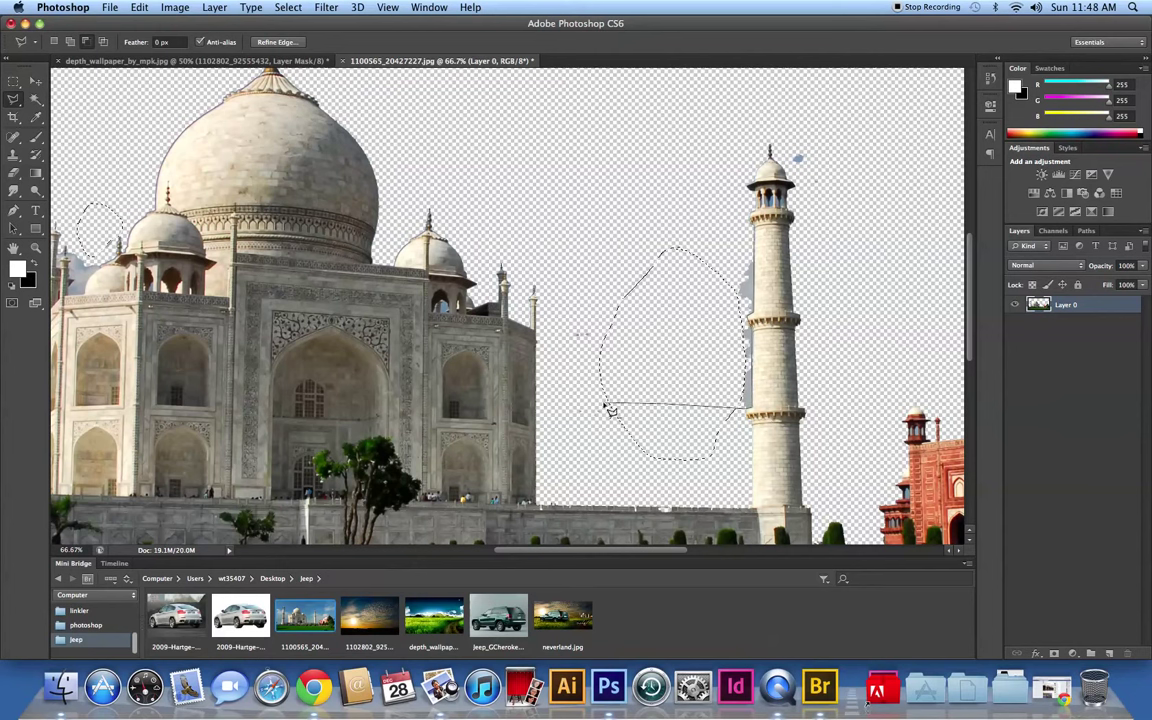
pyautogui.click(733, 458)
pyautogui.click(551, 488)
pyautogui.click(551, 316)
pyautogui.click(595, 172)
pyautogui.click(740, 116)
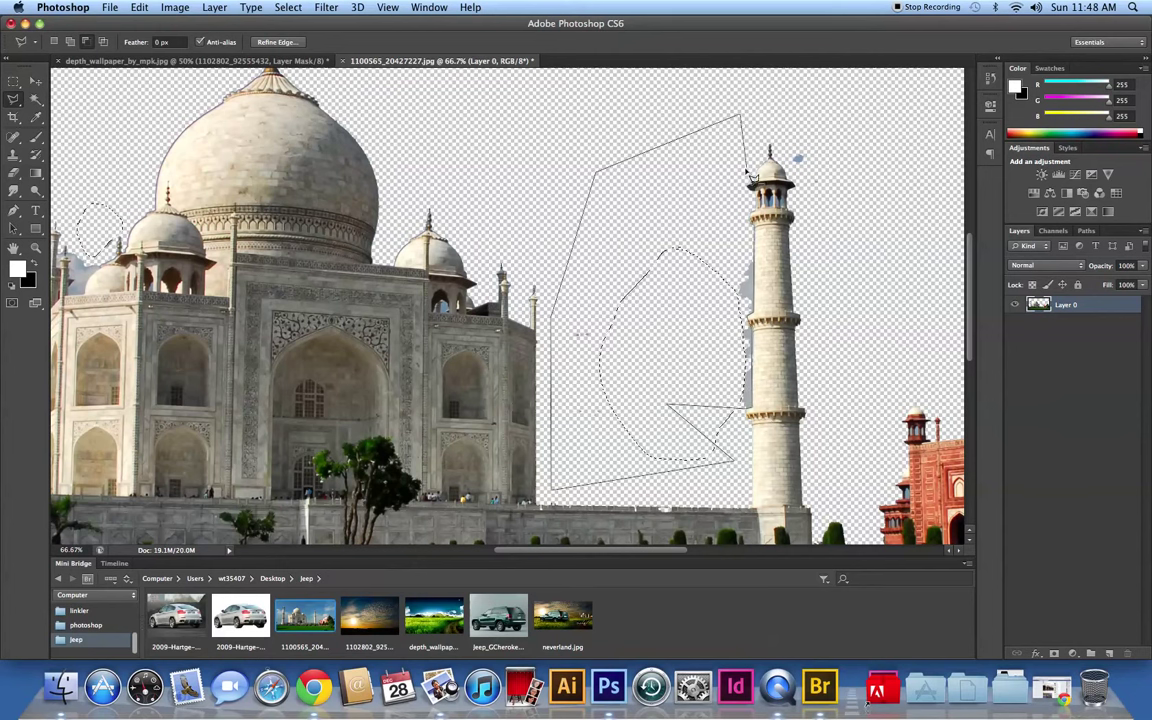
pyautogui.doubleClick(684, 212)
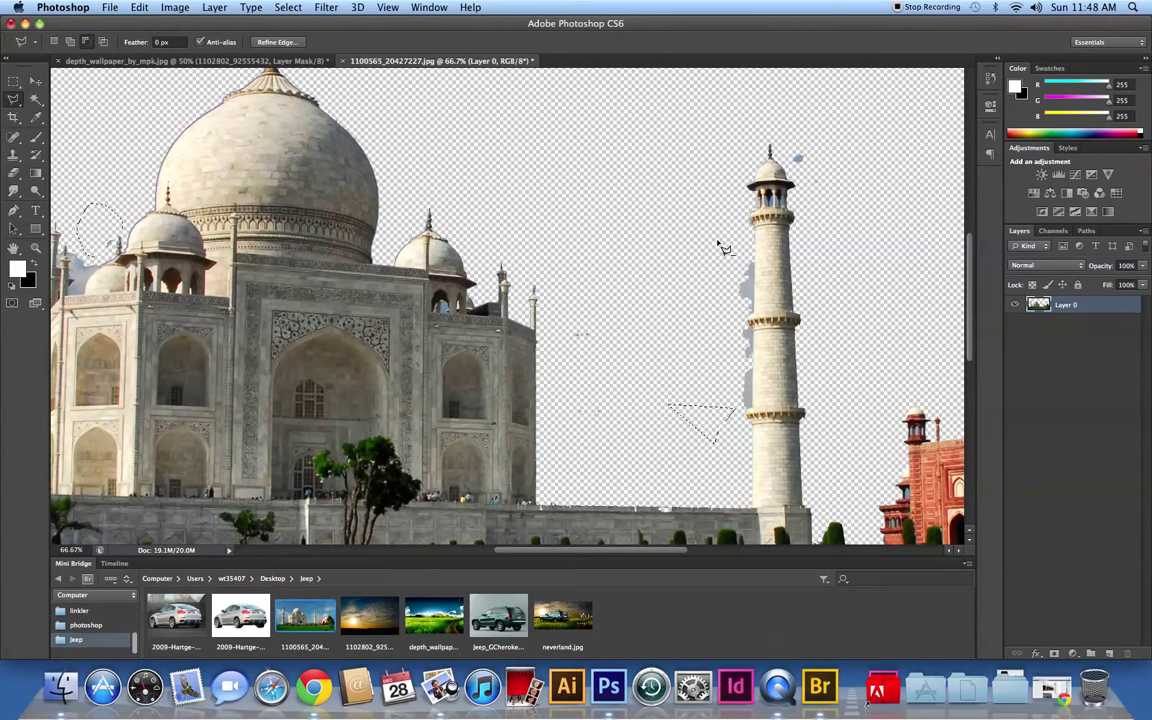
# Step: Switch to Add to Selection mode and outline the sky around the minaret balcony
pyautogui.click(757, 233)
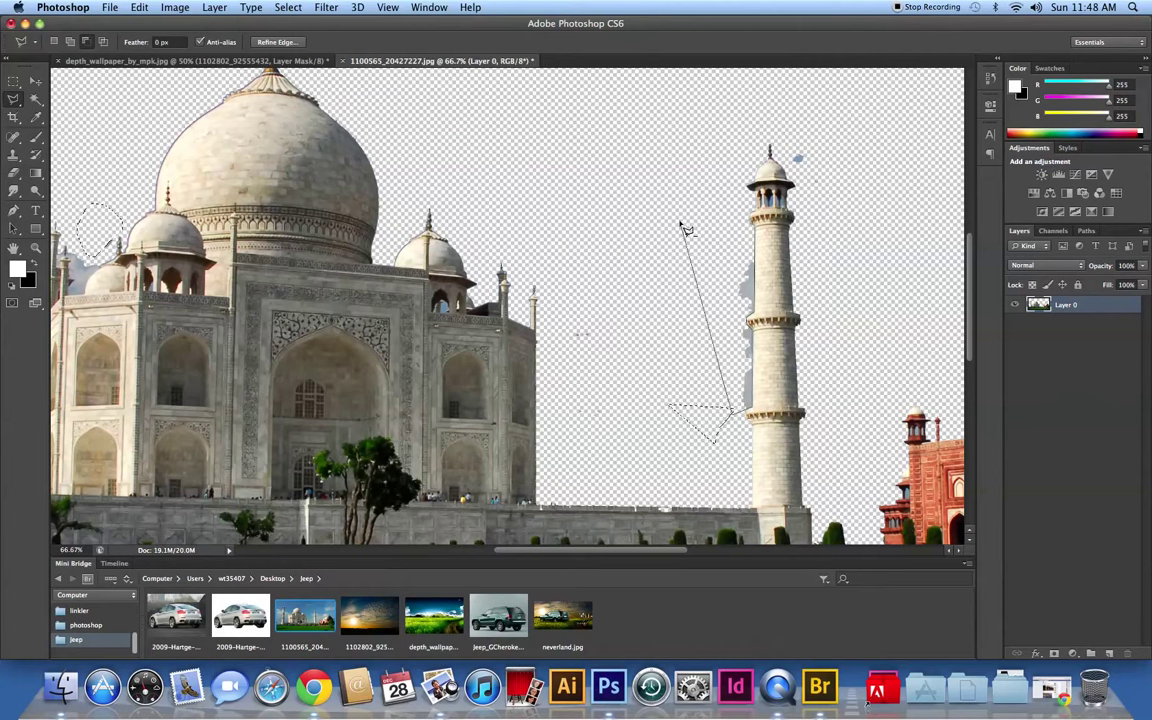
pyautogui.click(760, 237)
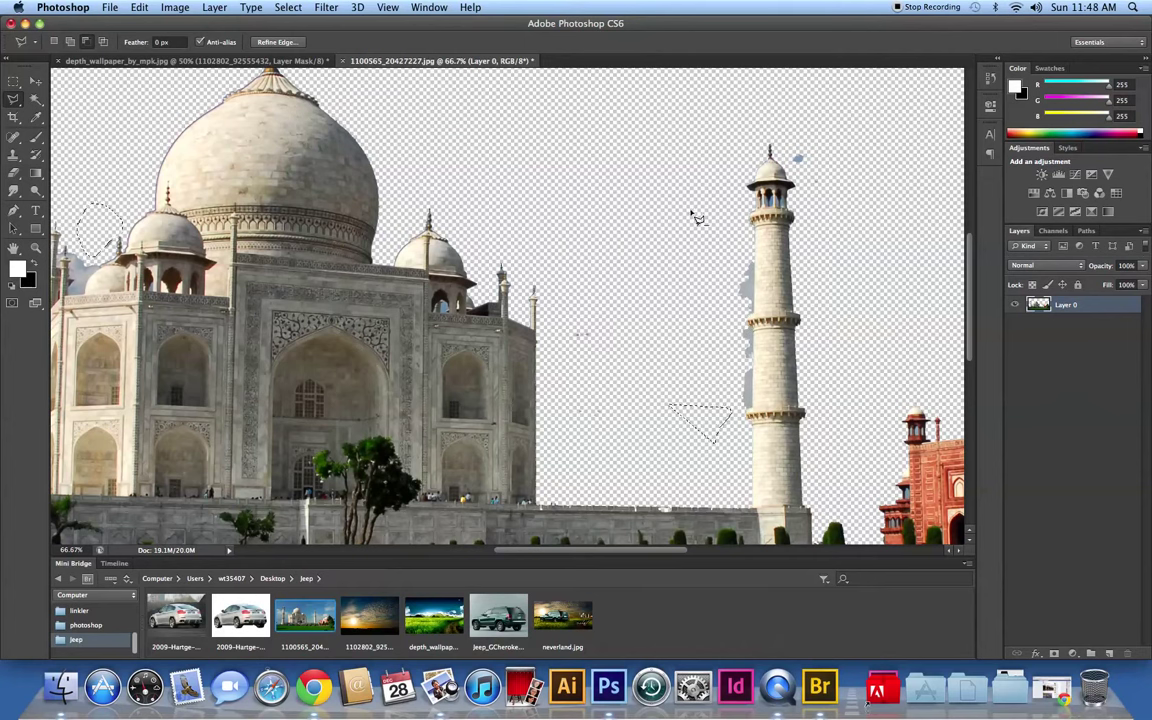
pyautogui.click(70, 41)
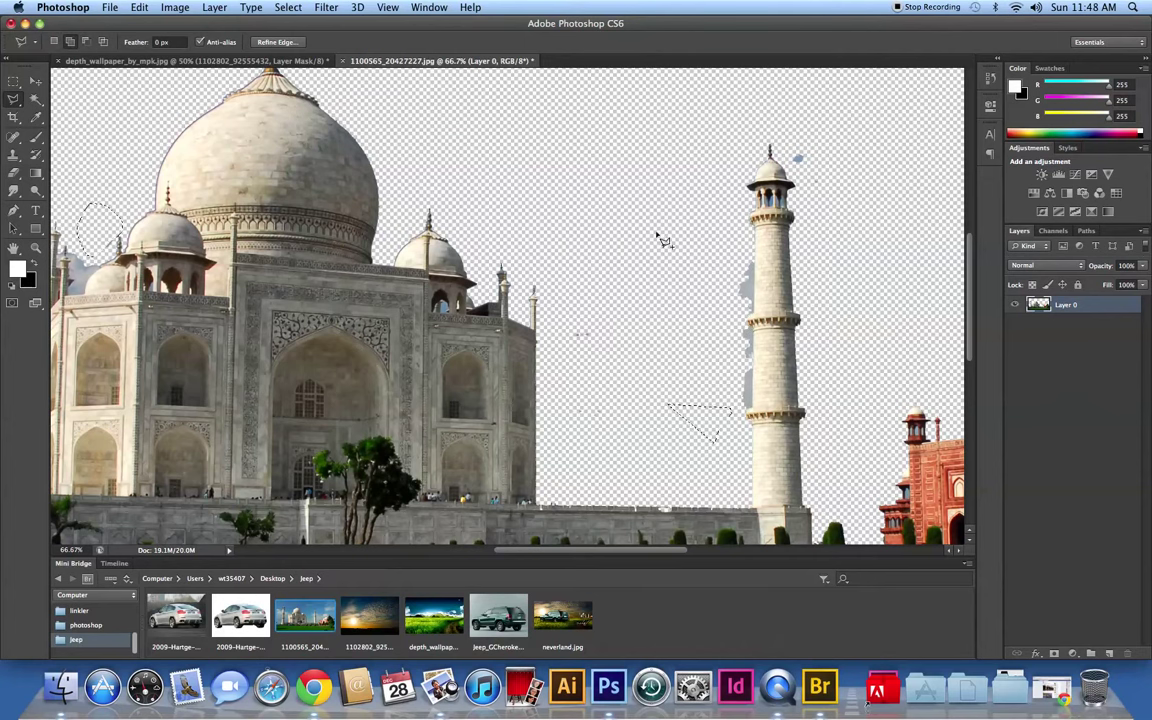
pyautogui.click(760, 237)
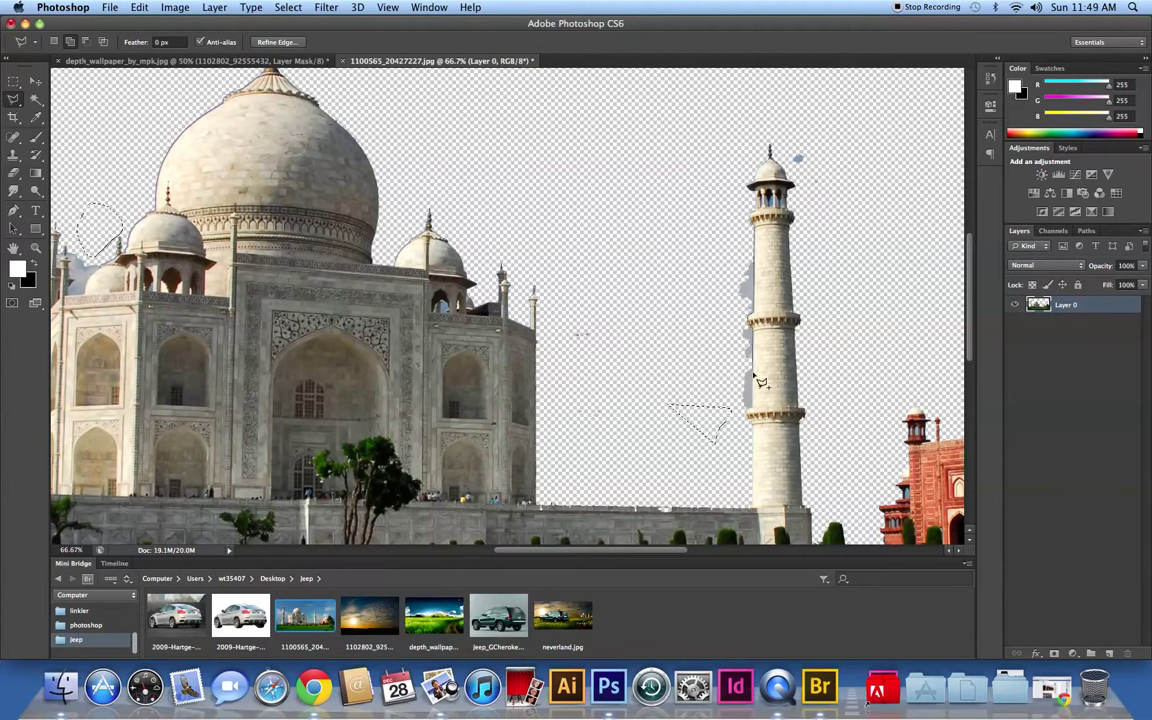
pyautogui.click(750, 408)
pyautogui.click(646, 360)
pyautogui.click(690, 238)
pyautogui.click(760, 237)
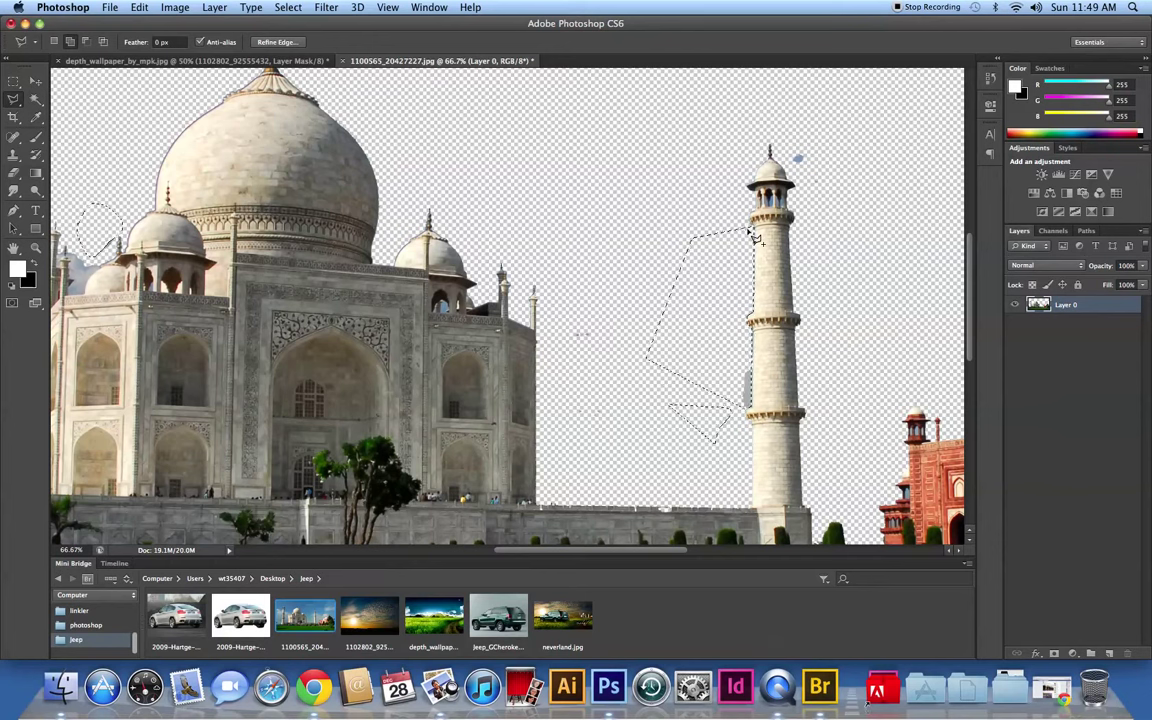
# Step: Add polygonal outlines of the sky left of and above the minaret to the selection
pyautogui.click(558, 283)
pyautogui.click(588, 463)
pyautogui.click(708, 463)
pyautogui.click(633, 251)
pyautogui.click(560, 285)
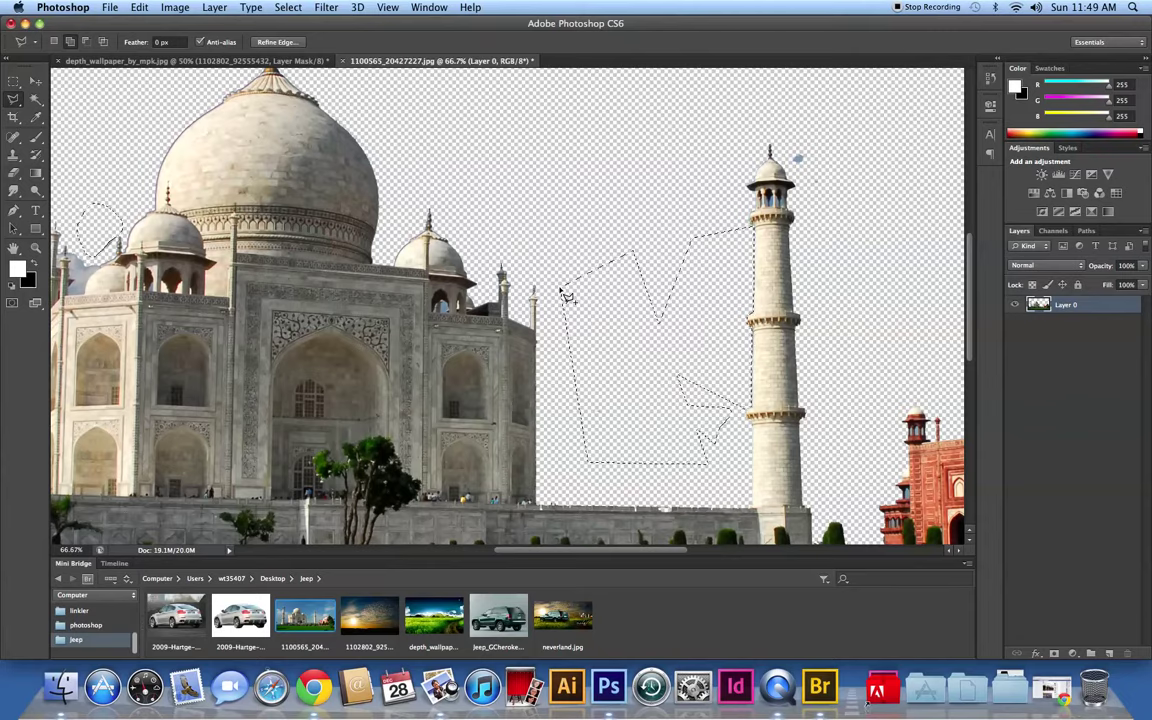
pyautogui.press('super+d')
pyautogui.click(424, 186)
pyautogui.click(604, 183)
pyautogui.click(450, 245)
pyautogui.click(433, 87)
pyautogui.click(424, 186)
# Step: Add an outline of the sky above the red building's domes toward the tree
pyautogui.moveTo(729, 220); pyautogui.dragTo(515, 232)
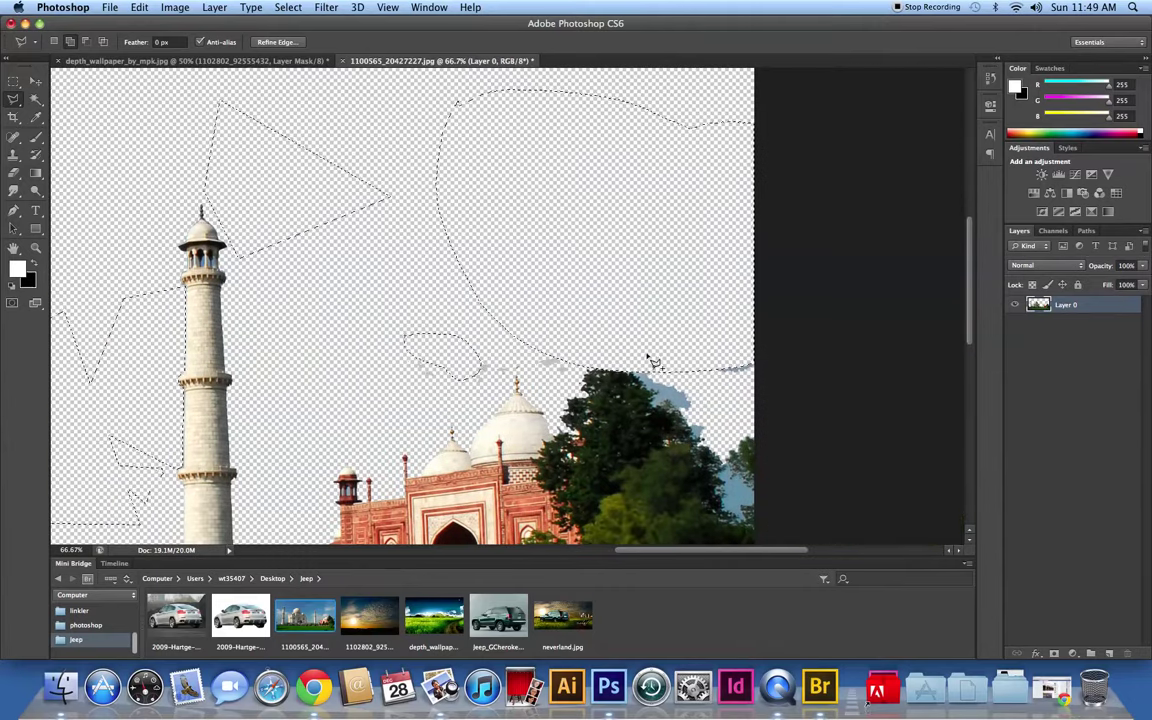
pyautogui.click(392, 330)
pyautogui.click(397, 388)
pyautogui.click(404, 405)
pyautogui.click(488, 405)
pyautogui.click(529, 384)
pyautogui.click(565, 372)
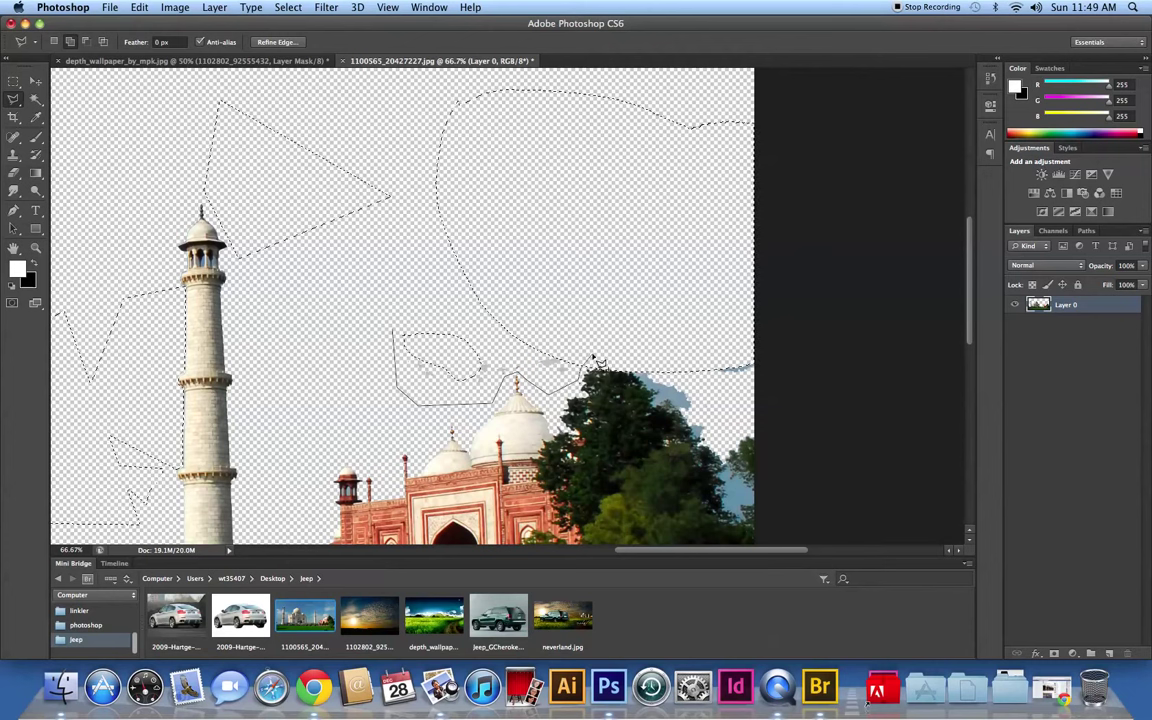
pyautogui.click(483, 310)
pyautogui.click(394, 331)
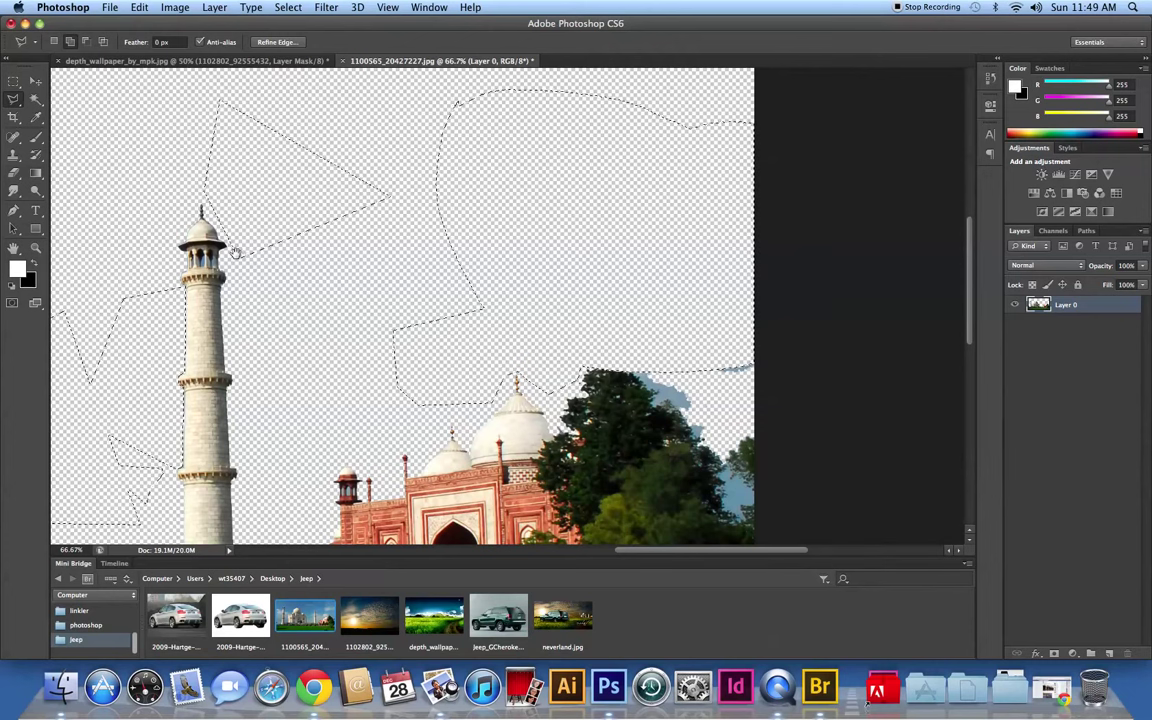
# Step: Pan left and trace a Magnetic Lasso outline around the cloud wisp beside the minaret
pyautogui.hscroll(-10, 231, 270)
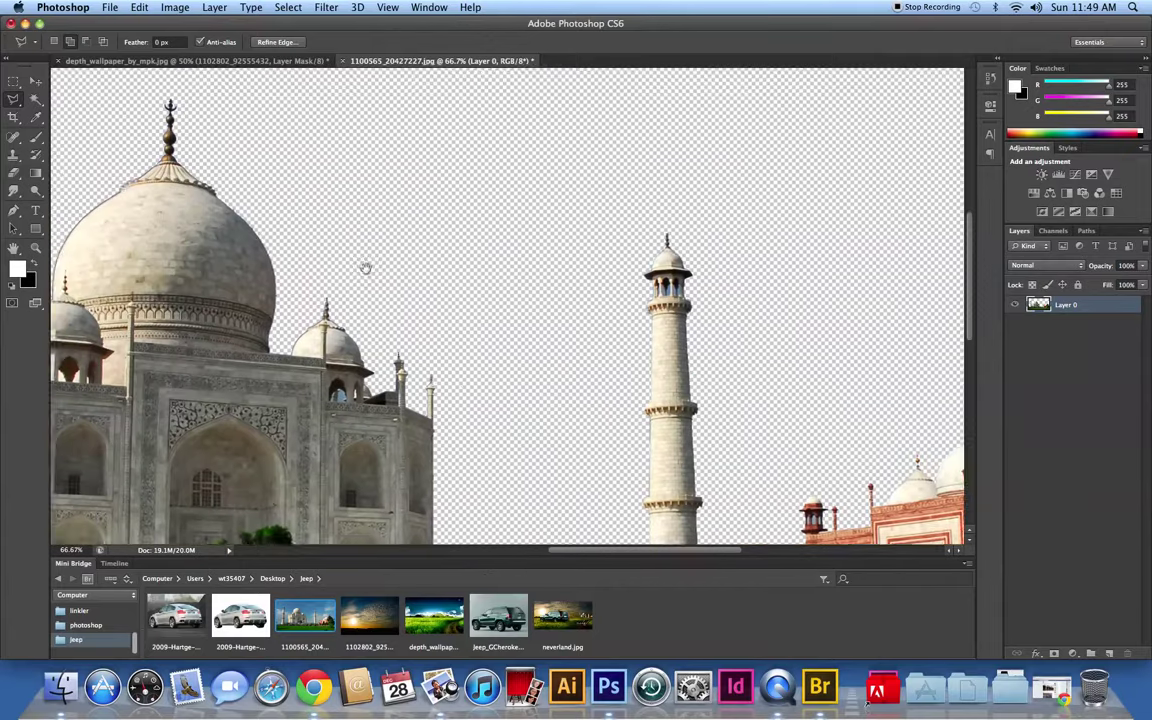
pyautogui.hscroll(-3, 361, 268)
pyautogui.hscroll(-2, 311, 226)
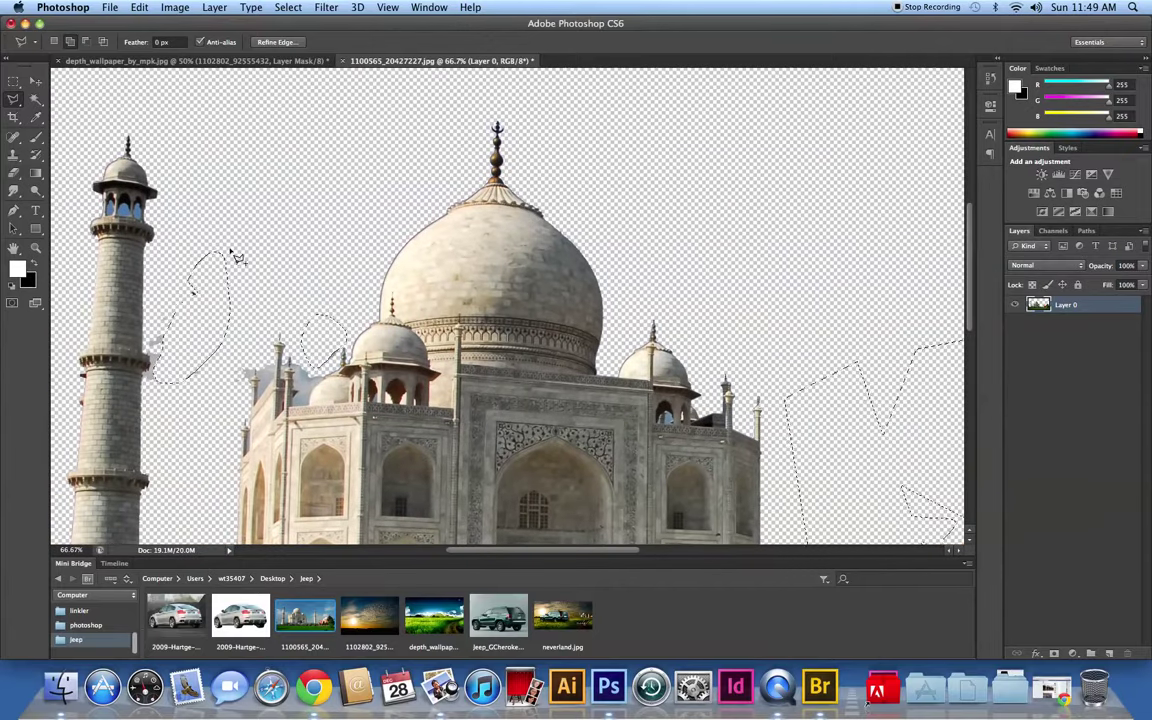
pyautogui.hscroll(-2, 283, 249)
pyautogui.hscroll(-3, 274, 178)
pyautogui.scroll(1, 274, 178)
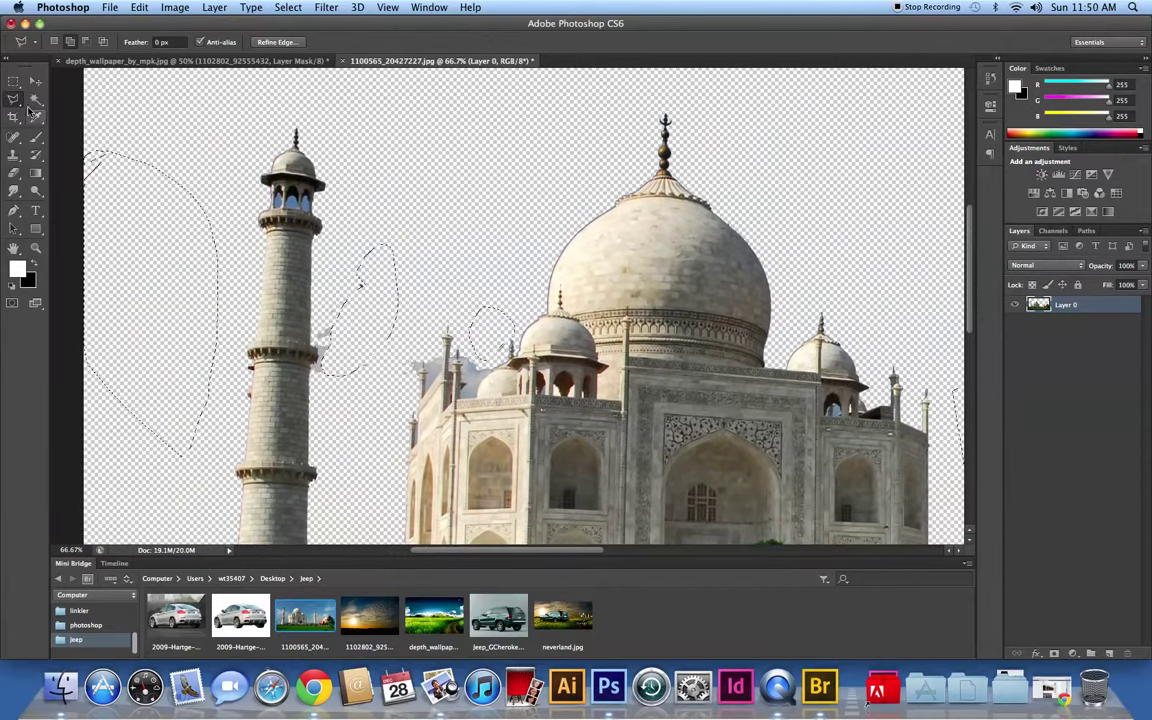
pyautogui.moveTo(19, 102)
pyautogui.mouseDown()
pyautogui.moveTo(50, 91)
pyautogui.moveTo(60, 115)
pyautogui.mouseUp()
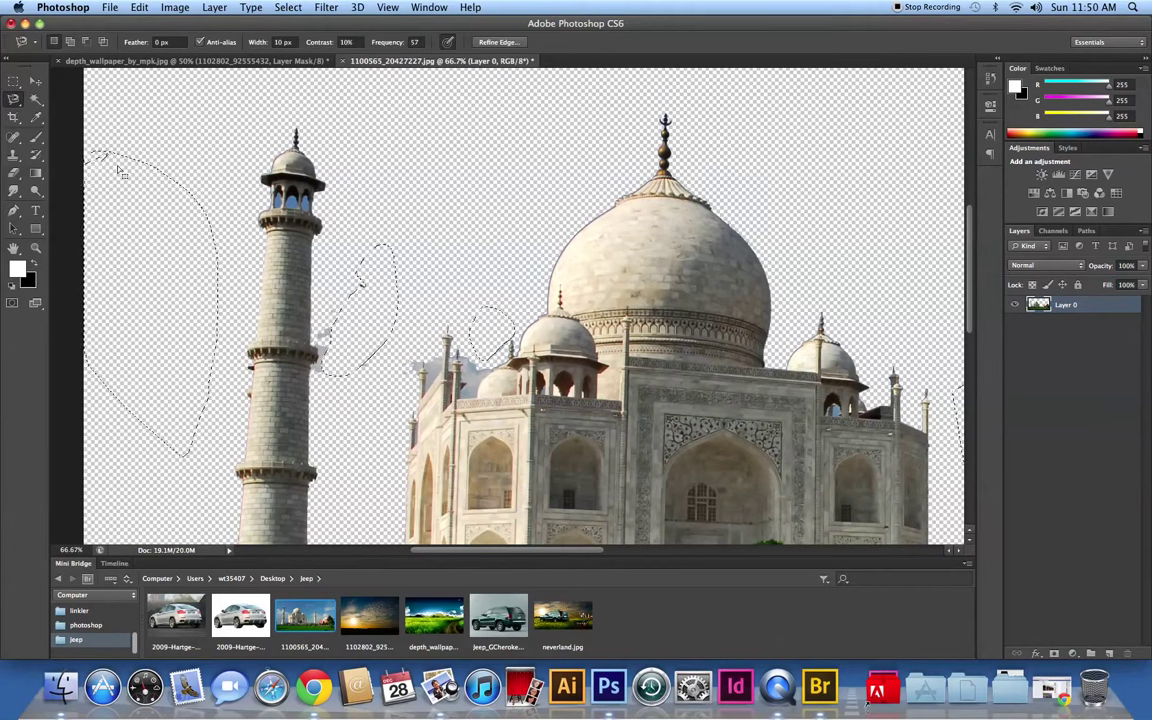
pyautogui.click(316, 332)
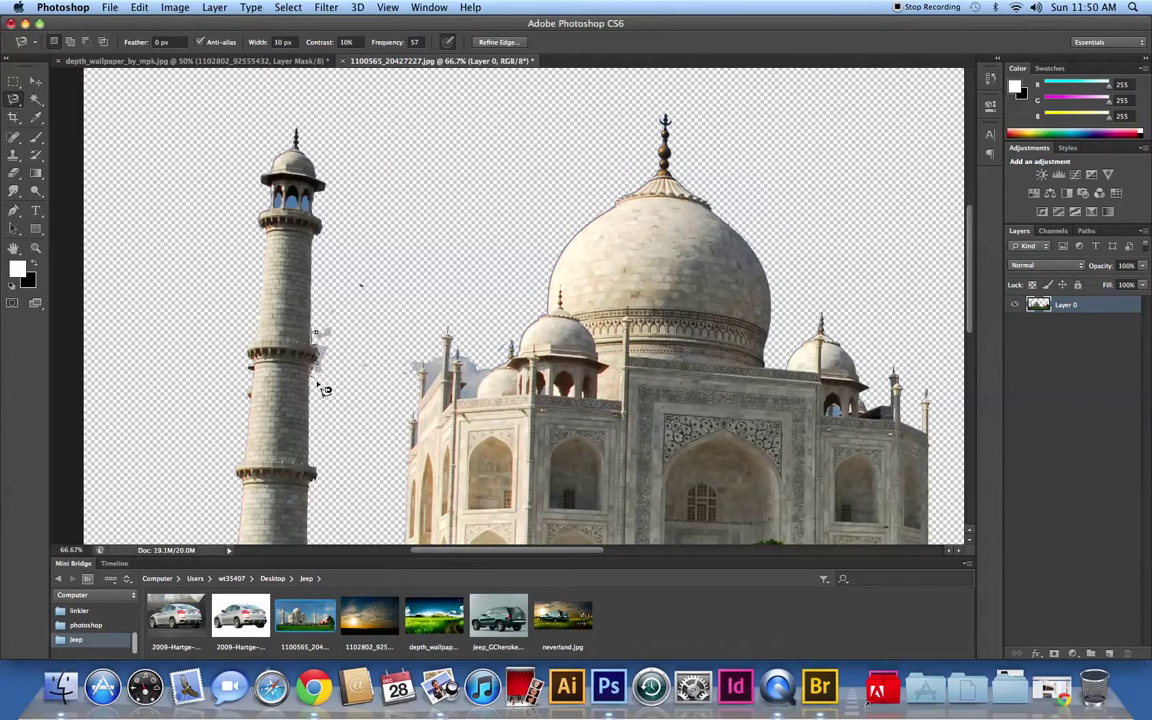
pyautogui.press('Return')
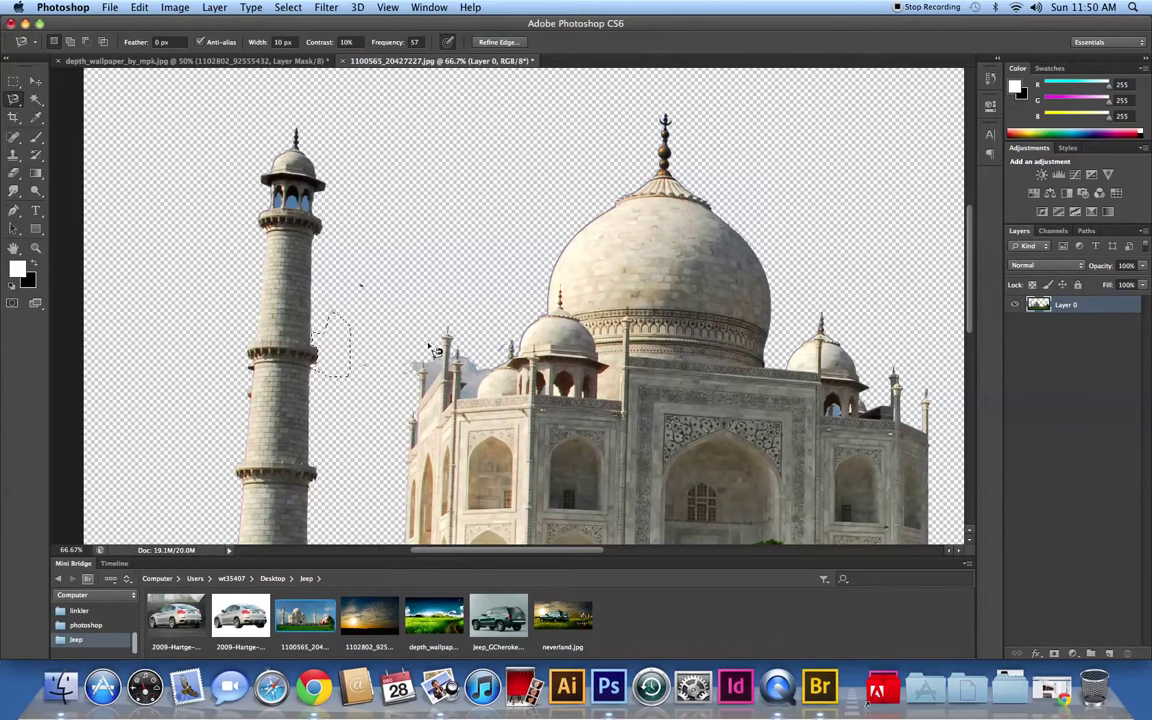
# Step: Outline and clear the cloud wisp by the side turret, then scroll up to the minaret top
pyautogui.click(410, 381)
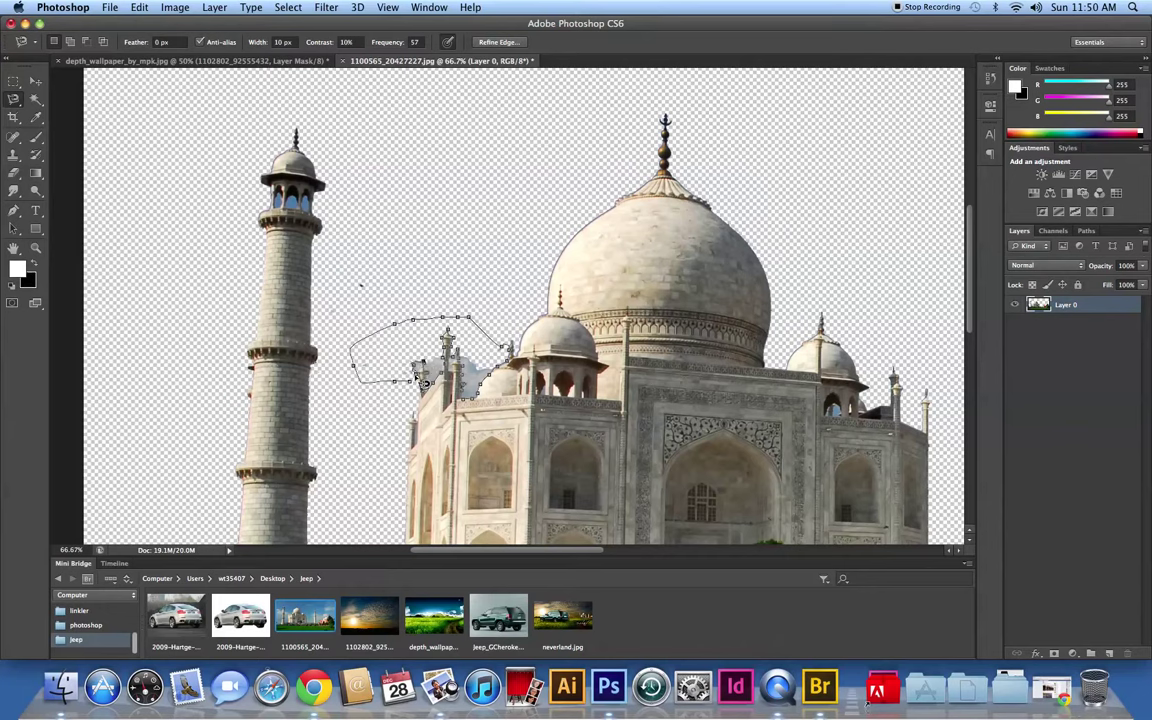
pyautogui.doubleClick(418, 388)
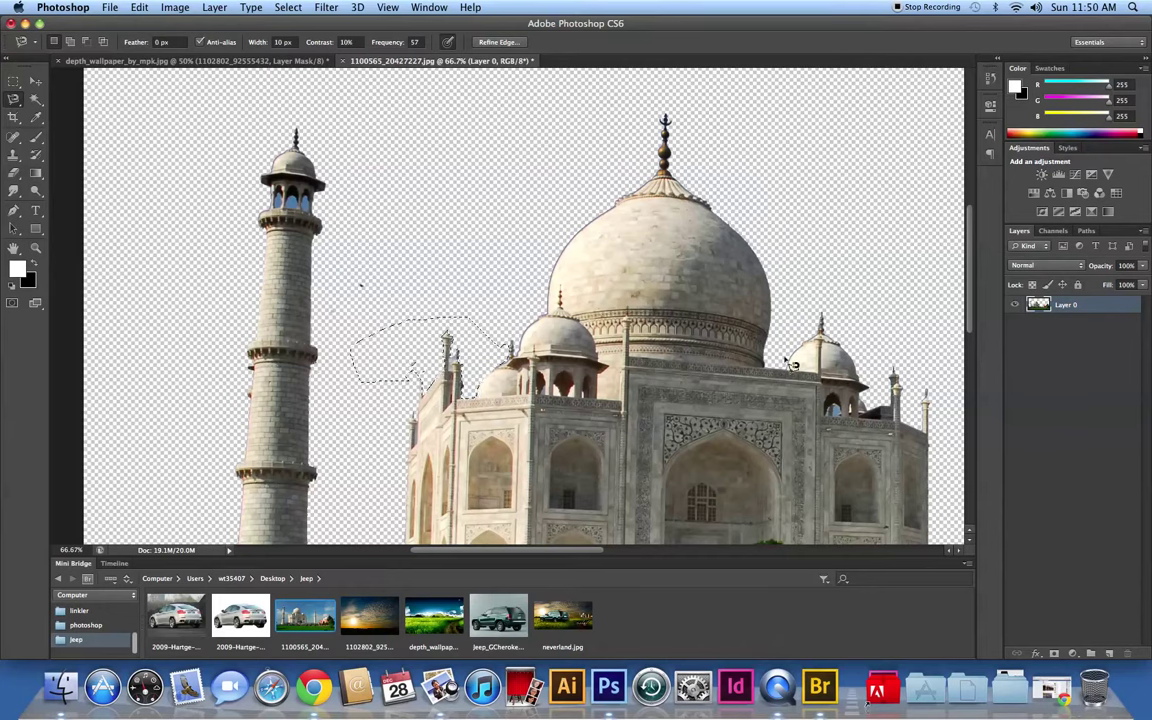
pyautogui.click(283, 198)
pyautogui.scroll(3, 280, 205)
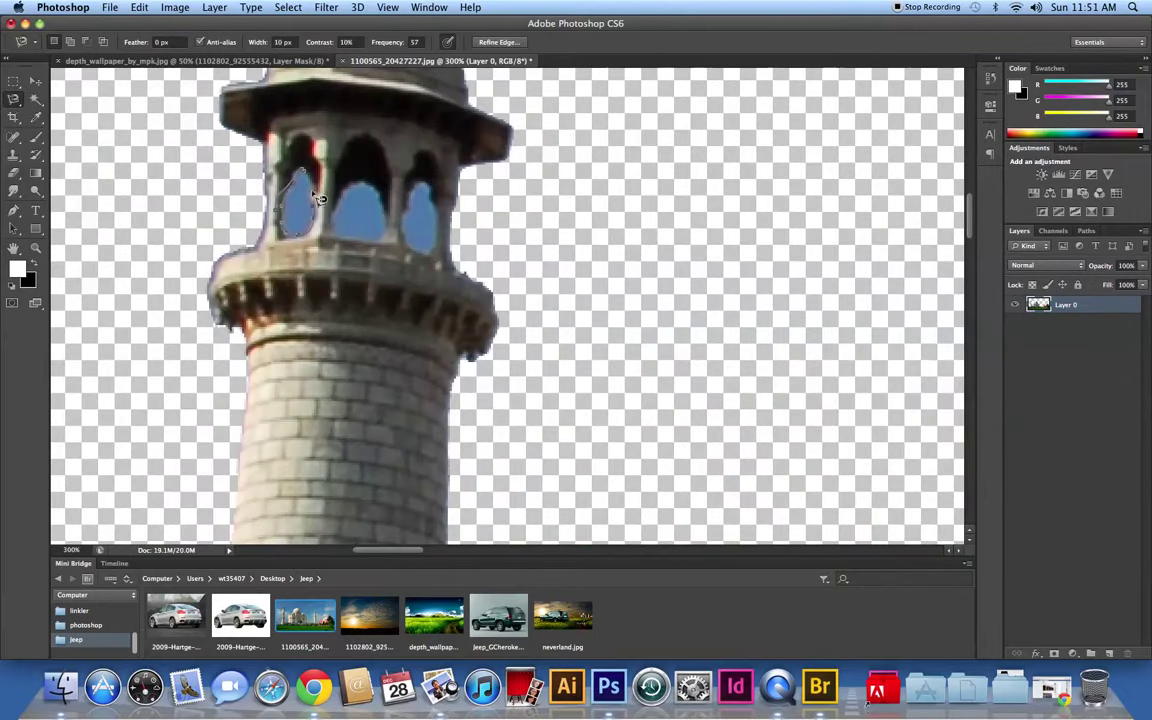
# Step: Outline and delete the sky inside the minaret's left, middle and right top arches
pyautogui.click(316, 196)
pyautogui.click(340, 238)
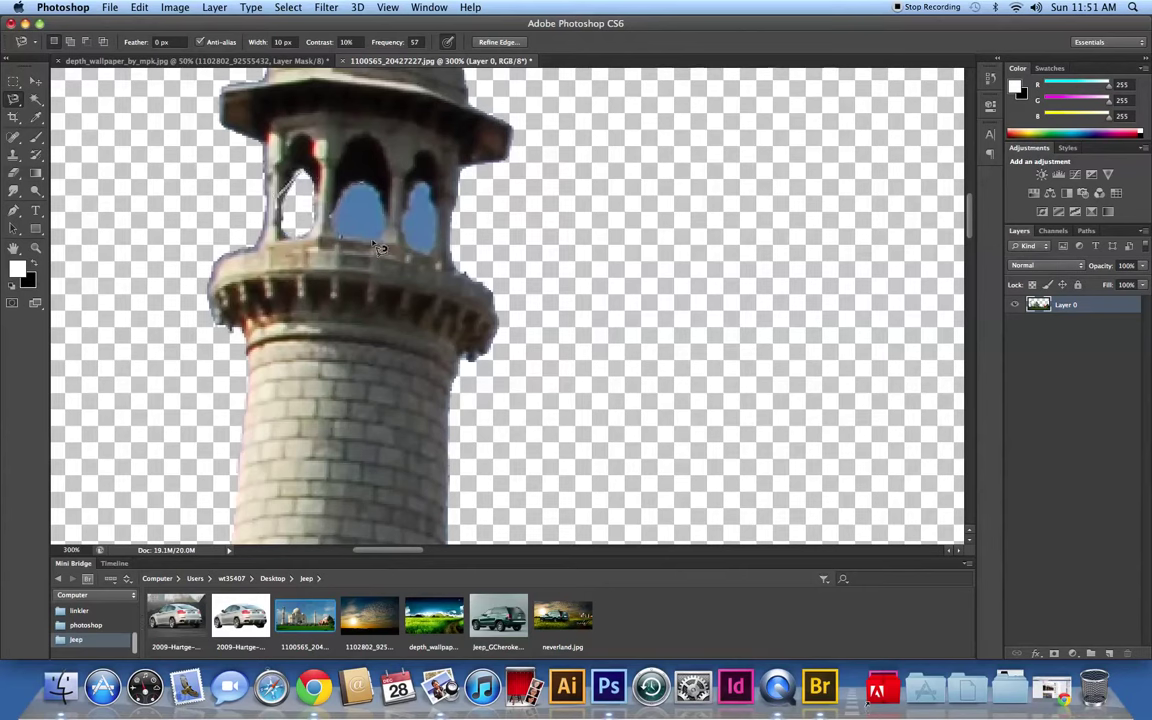
pyautogui.doubleClick(370, 191)
pyautogui.press('Delete')
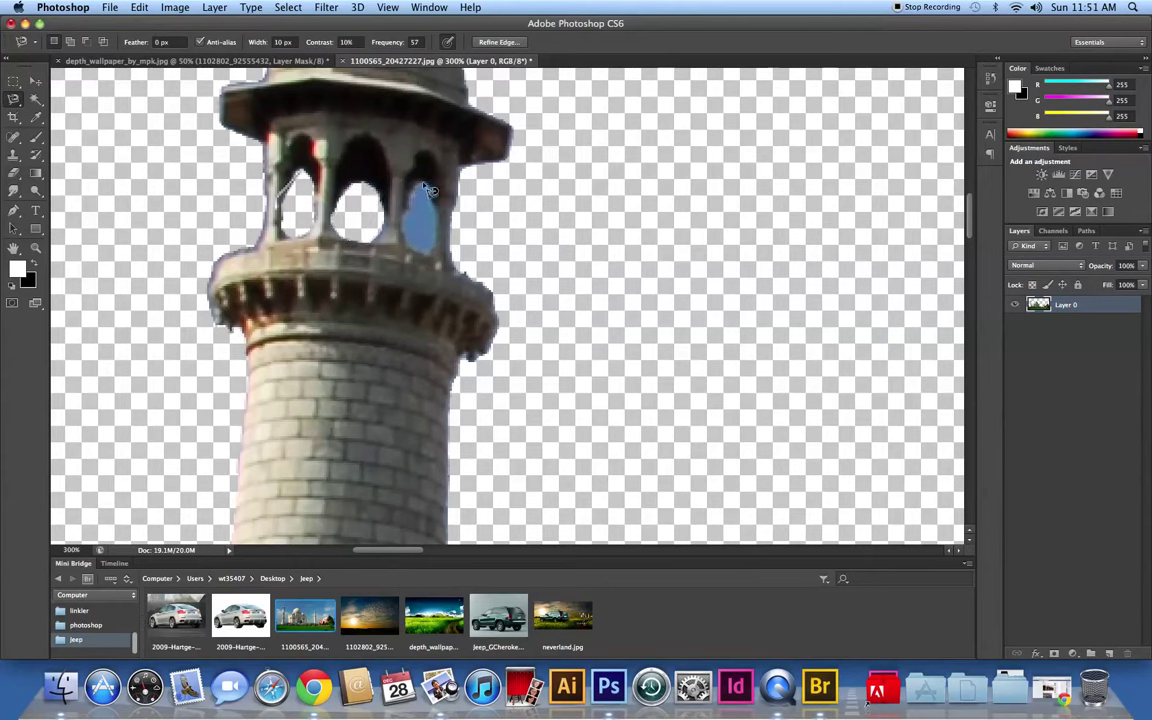
pyautogui.click(428, 257)
pyautogui.doubleClick(431, 187)
pyautogui.press('Delete')
# Step: Erase the blue sky inside the side kiosk arch on the mosque's right side
pyautogui.press('super+minus')
pyautogui.press('super+minus')
pyautogui.press('super+minus')
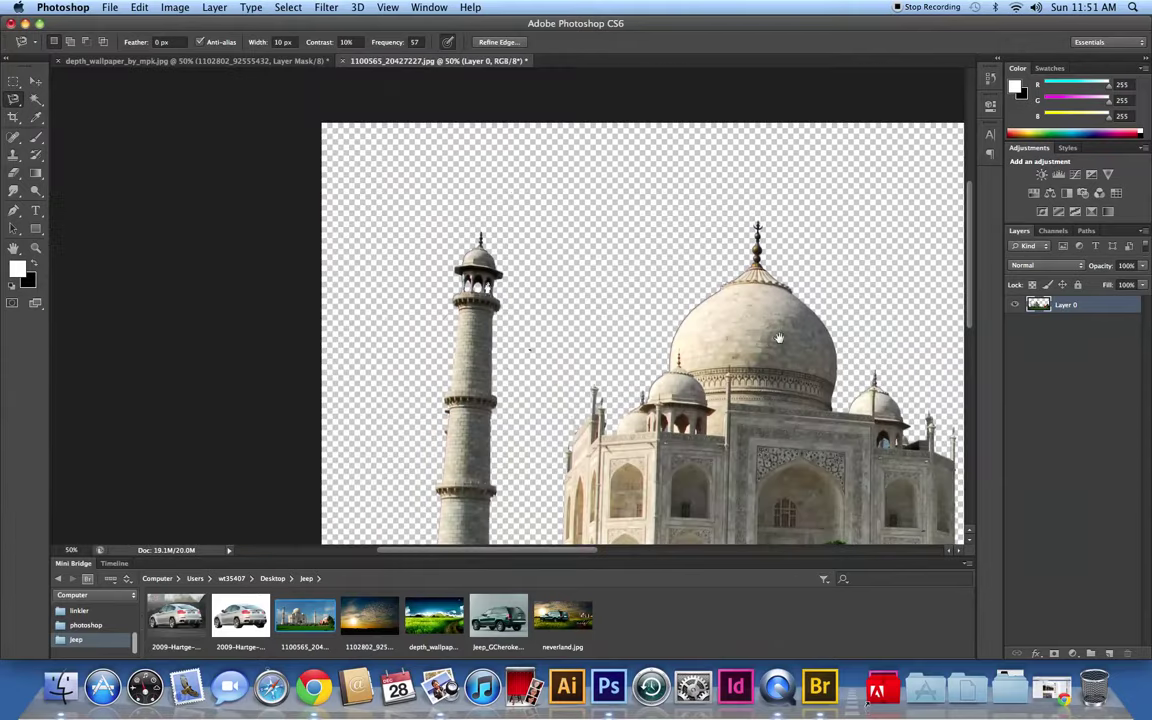
pyautogui.hscroll(10, 660, 325)
pyautogui.press('super+equal')
pyautogui.press('super+equal')
pyautogui.press('super+equal')
pyautogui.press('super+equal')
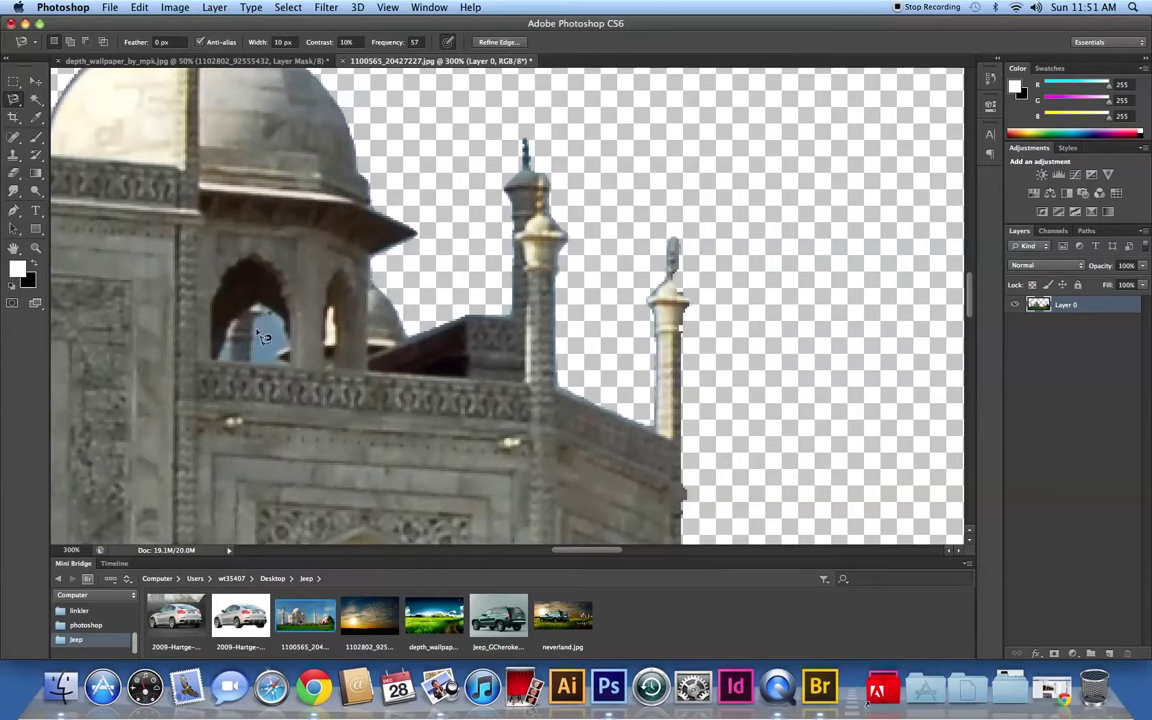
pyautogui.moveTo(287, 352); pyautogui.dragTo(272, 318)
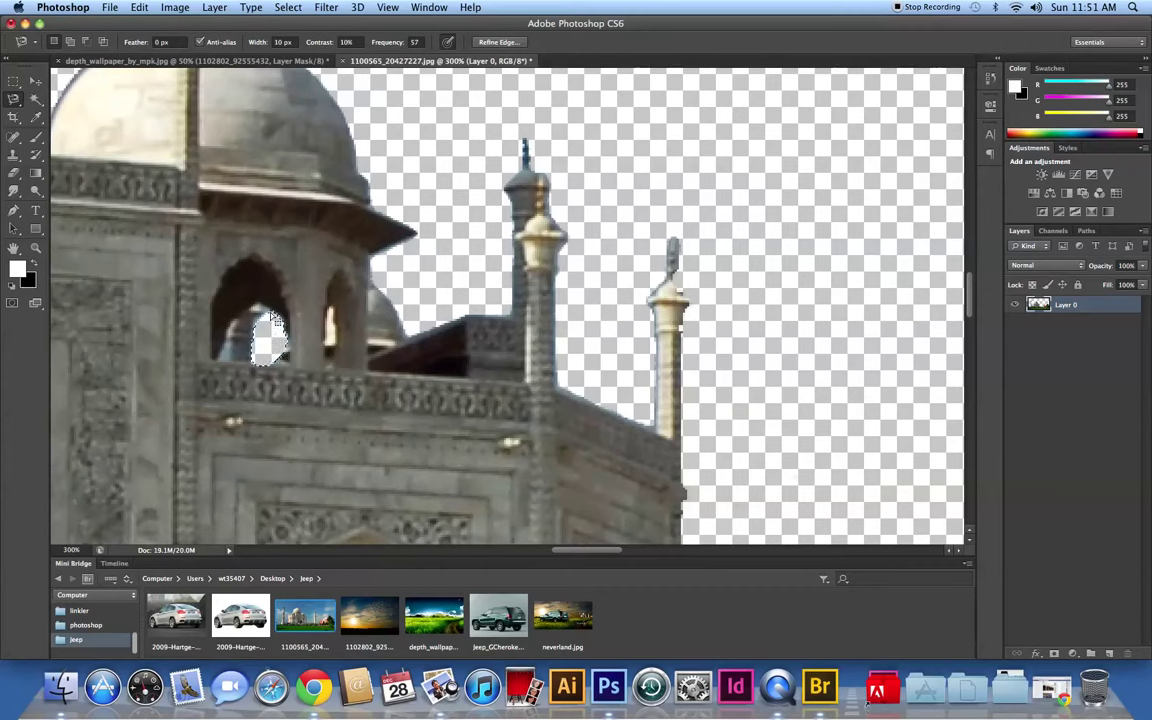
pyautogui.press('super+minus')
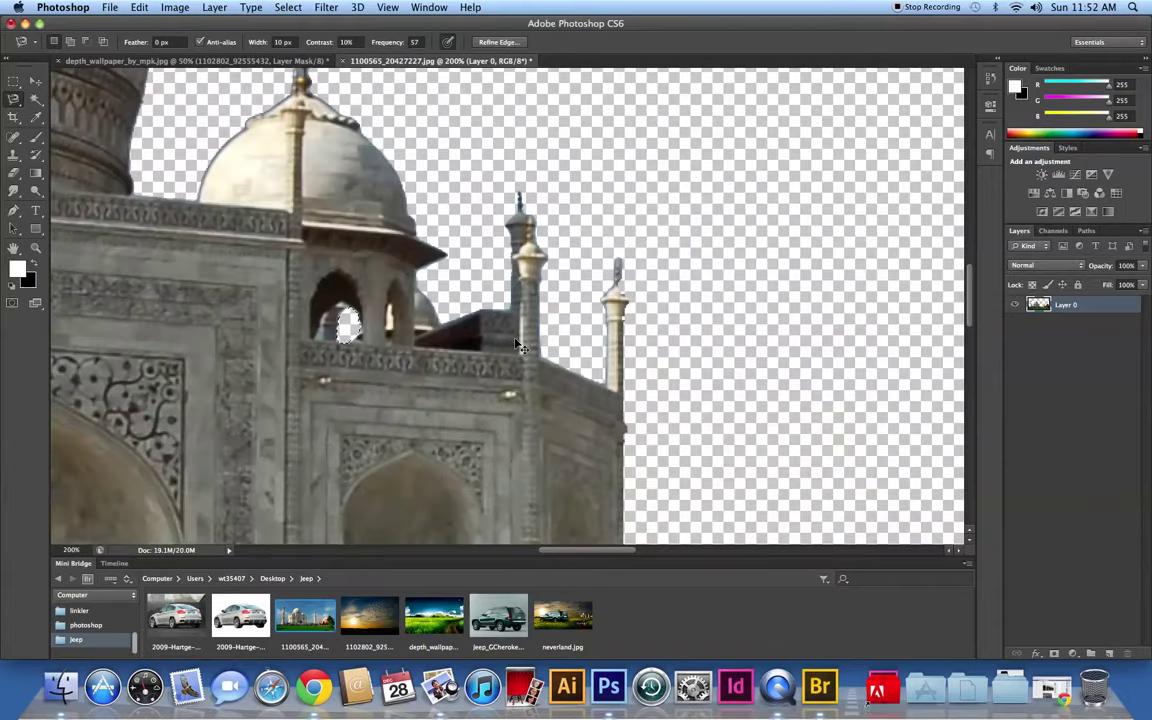
pyautogui.press('super+minus')
pyautogui.press('super+minus')
pyautogui.hscroll(5, 563, 306)
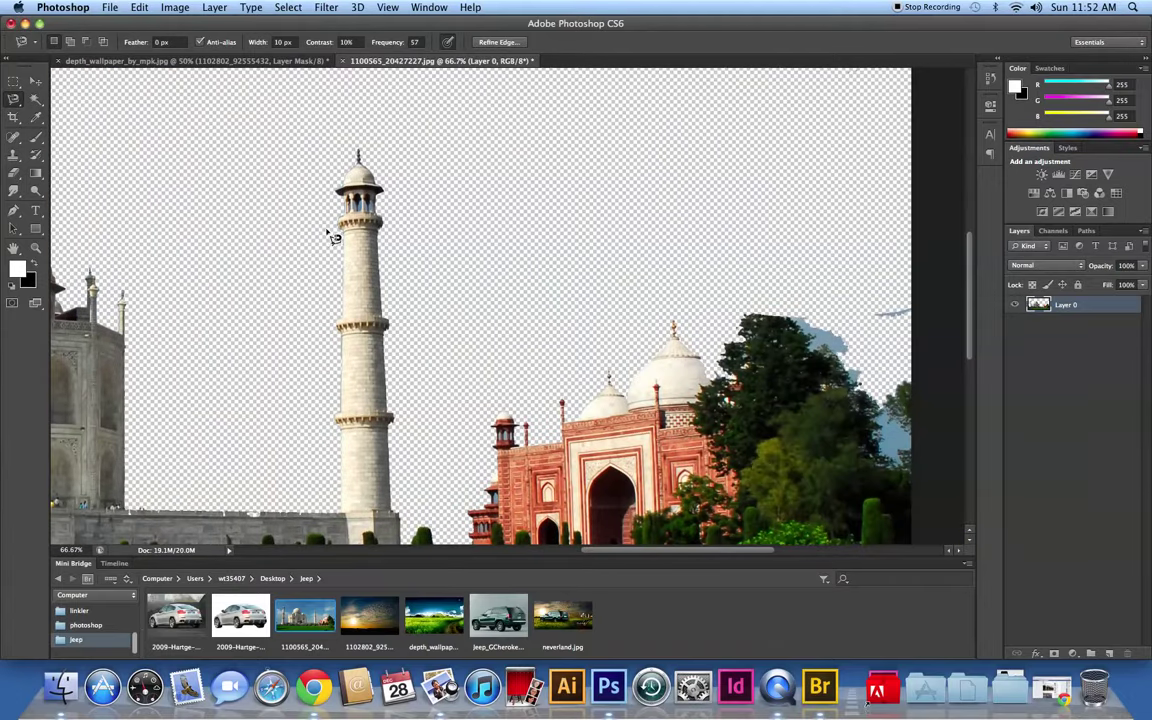
# Step: Try an outline beside the minaret's top arches, cancel it, and pan to the right-hand trees
pyautogui.press('super+plus')
pyautogui.press('super+plus')
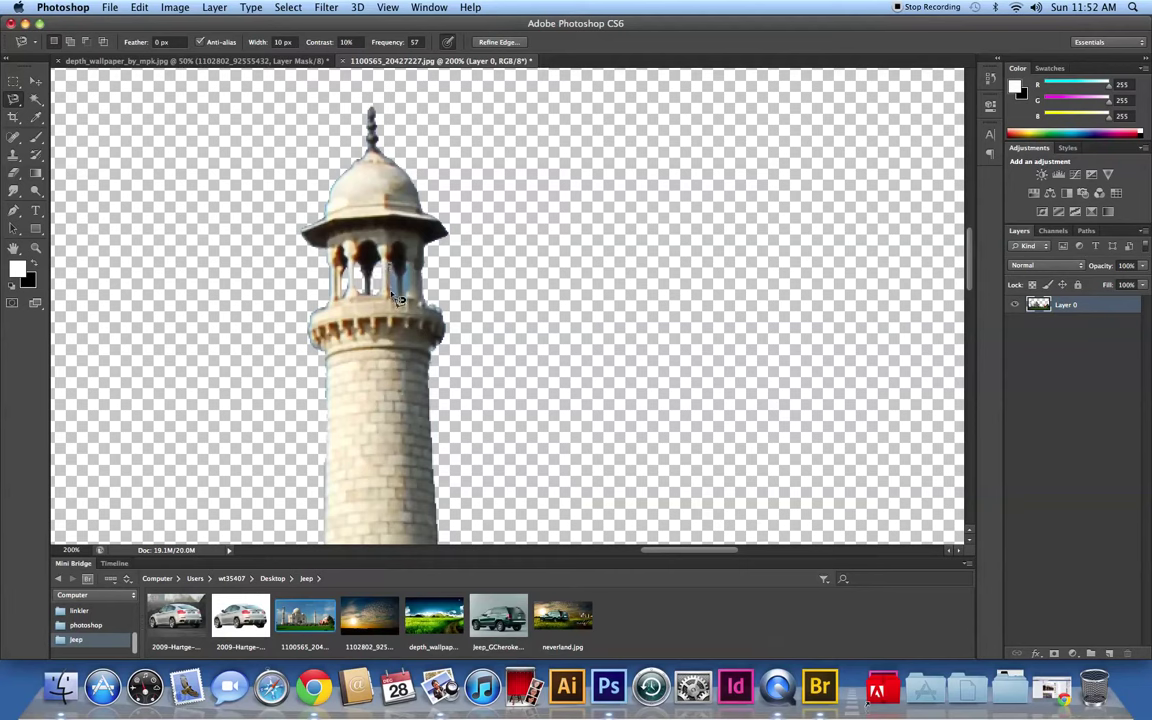
pyautogui.click(394, 290)
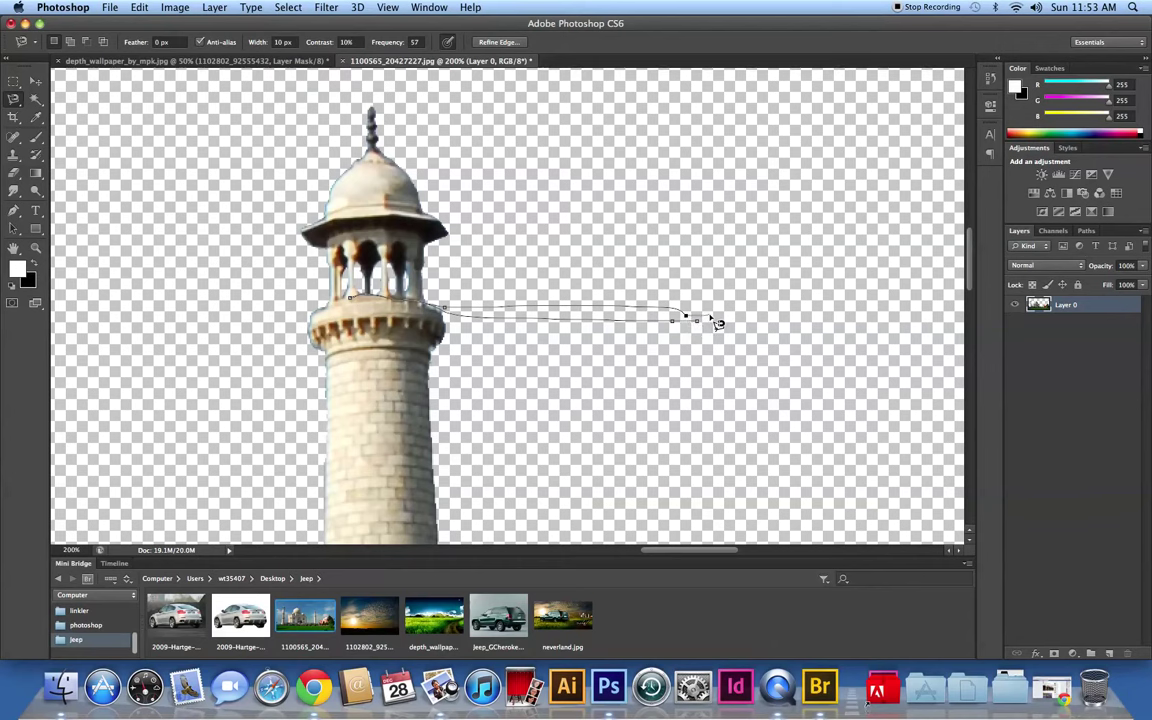
pyautogui.press('Escape')
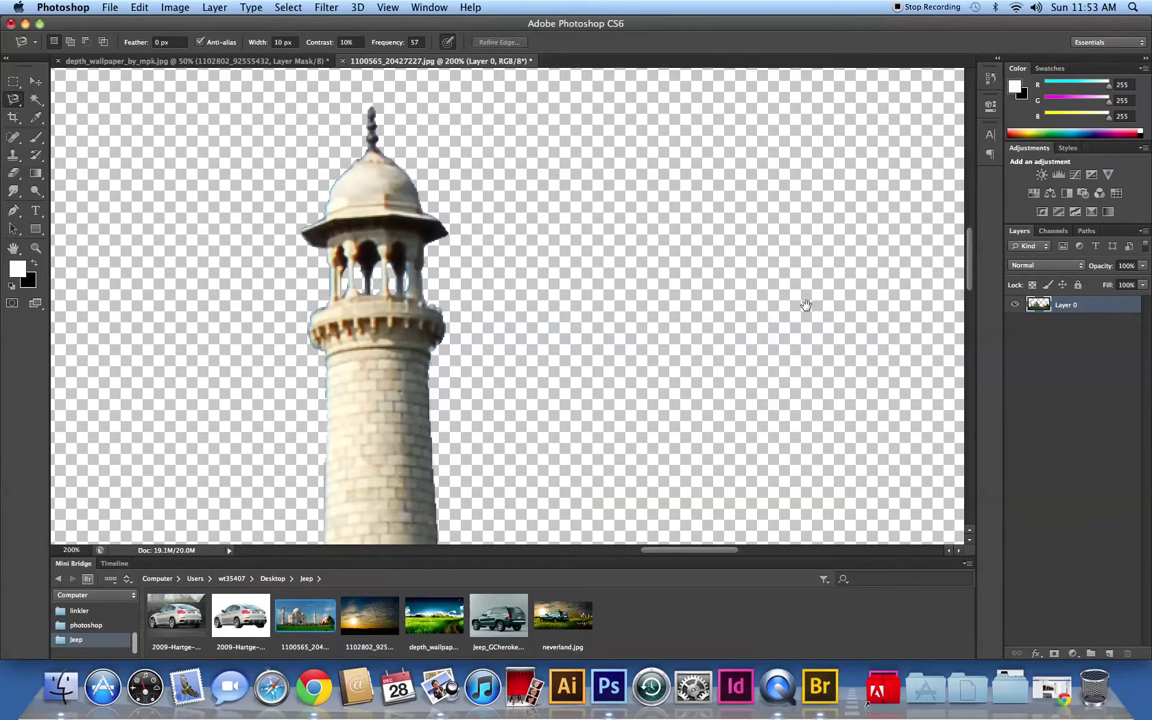
pyautogui.press('super+minus')
pyautogui.scroll(5, 450, 301)
pyautogui.hscroll(-5, 514, 300)
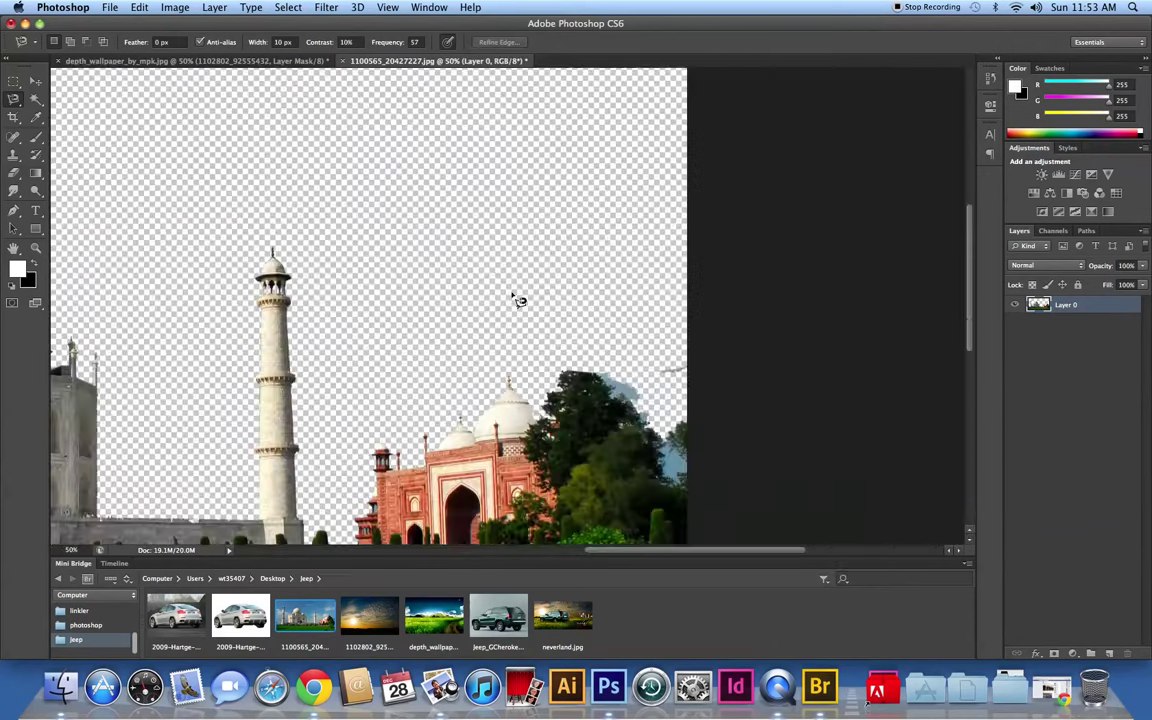
pyautogui.hscroll(5, 514, 300)
pyautogui.scroll(-3, 520, 300)
pyautogui.scroll(-3, 480, 197)
pyautogui.hscroll(2, 480, 197)
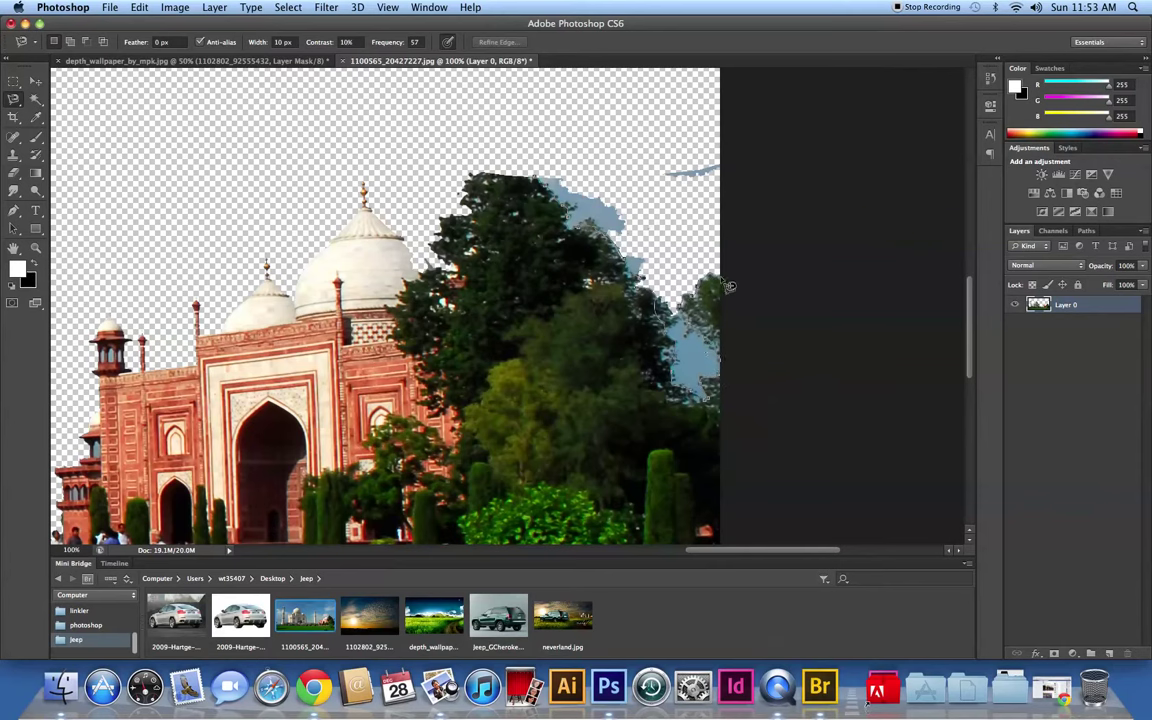
# Step: Delete the blue sky patch above the trees beside the red gatehouse and zoom out
pyautogui.click(489, 174)
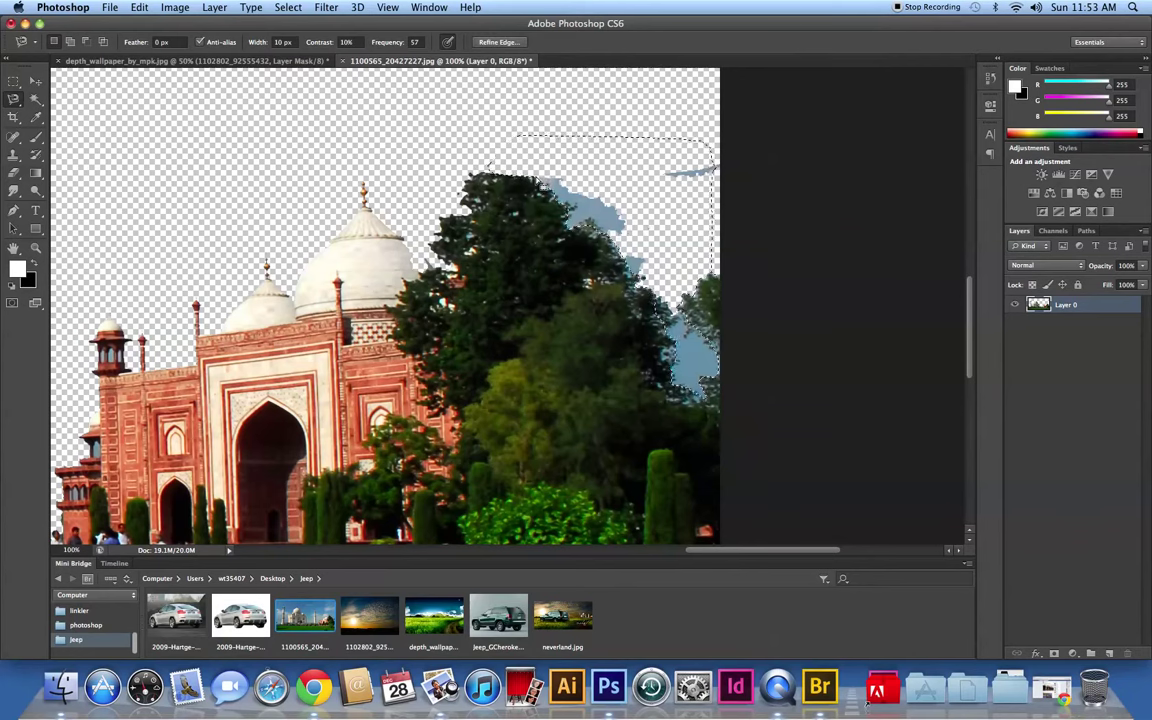
pyautogui.press('Delete')
pyautogui.press('super+minus')
pyautogui.press('super+minus')
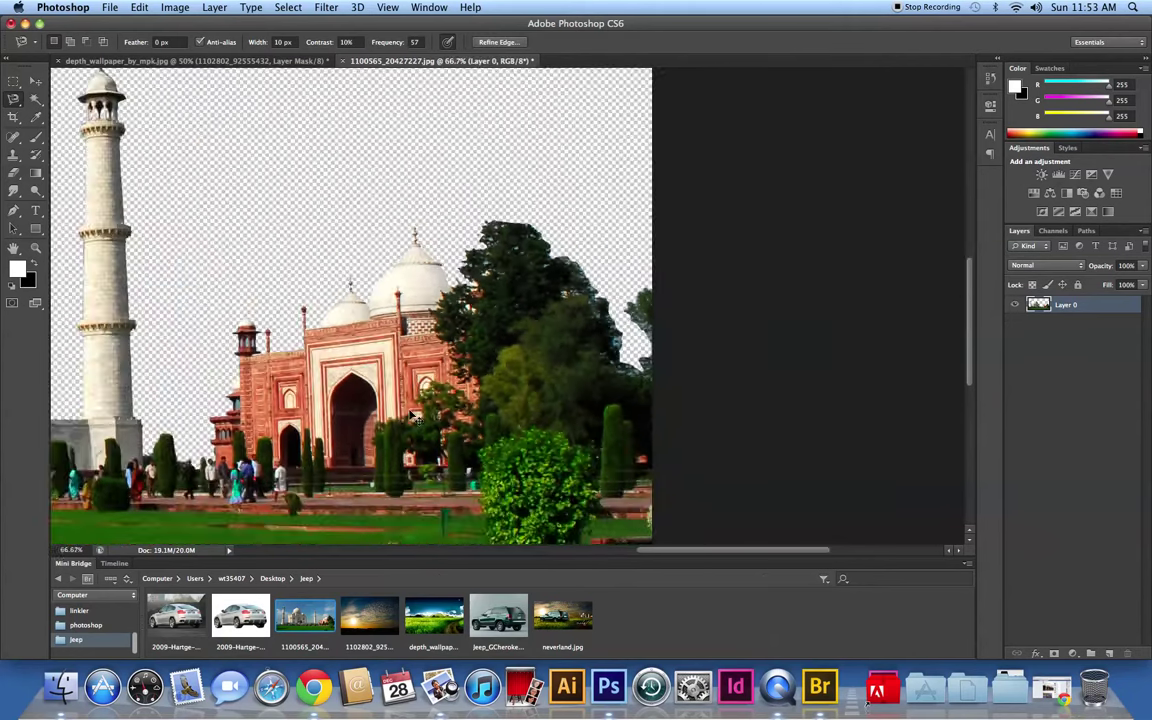
pyautogui.press('super+minus')
pyautogui.press('super+minus')
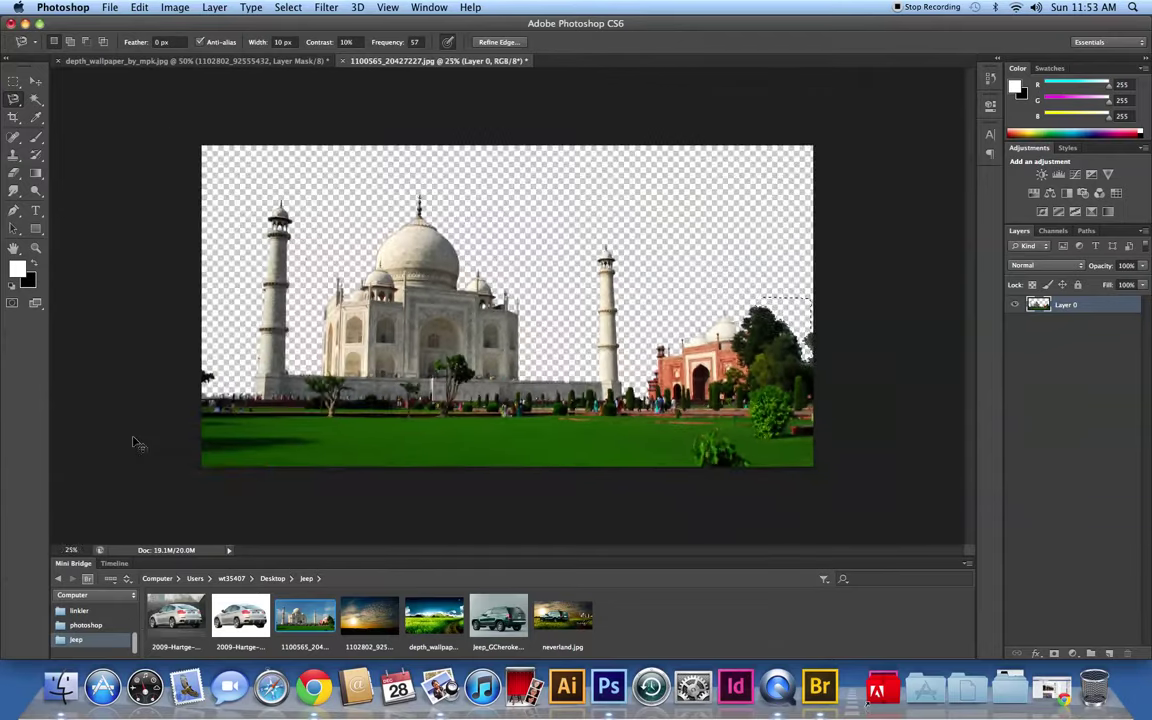
pyautogui.press('super+equal')
pyautogui.press('super+equal')
# Step: Trace a Magnetic Lasso selection along the left skyline of people and shrubs at 100% zoom
pyautogui.moveTo(135, 440); pyautogui.dragTo(175, 436)
pyautogui.press('super+equal')
pyautogui.moveTo(430, 430)
pyautogui.mouseDown()
pyautogui.moveTo(425, 418)
pyautogui.moveTo(560, 205)
pyautogui.mouseUp()
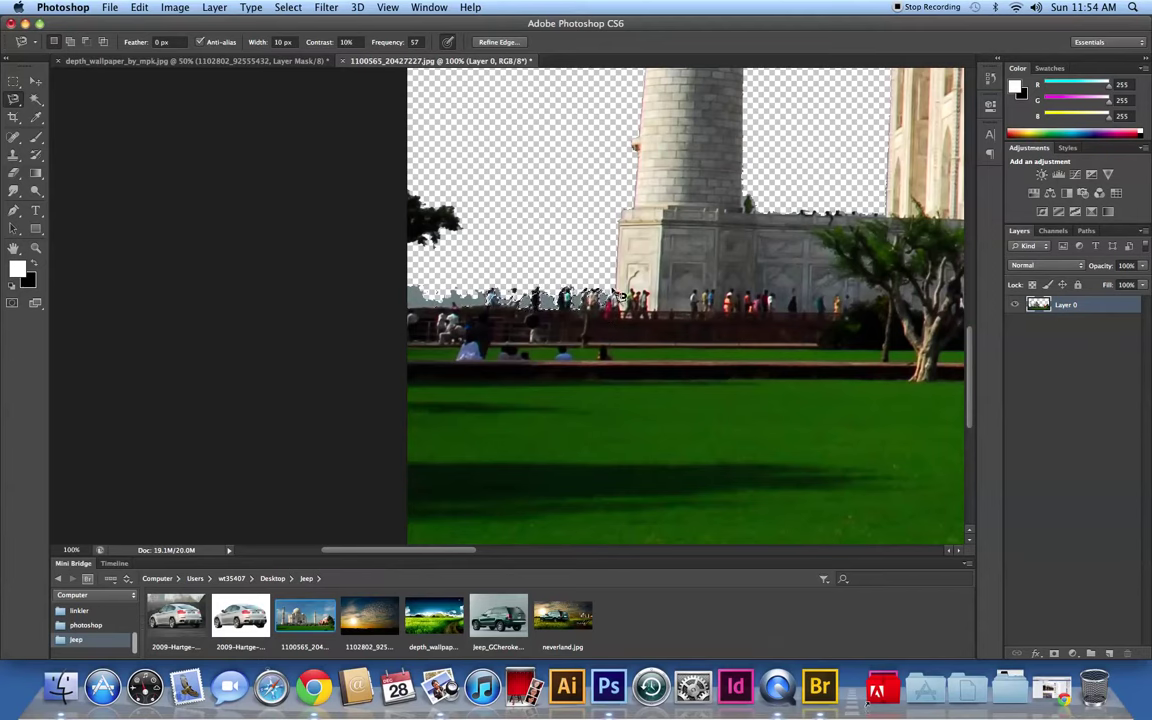
pyautogui.click(427, 293)
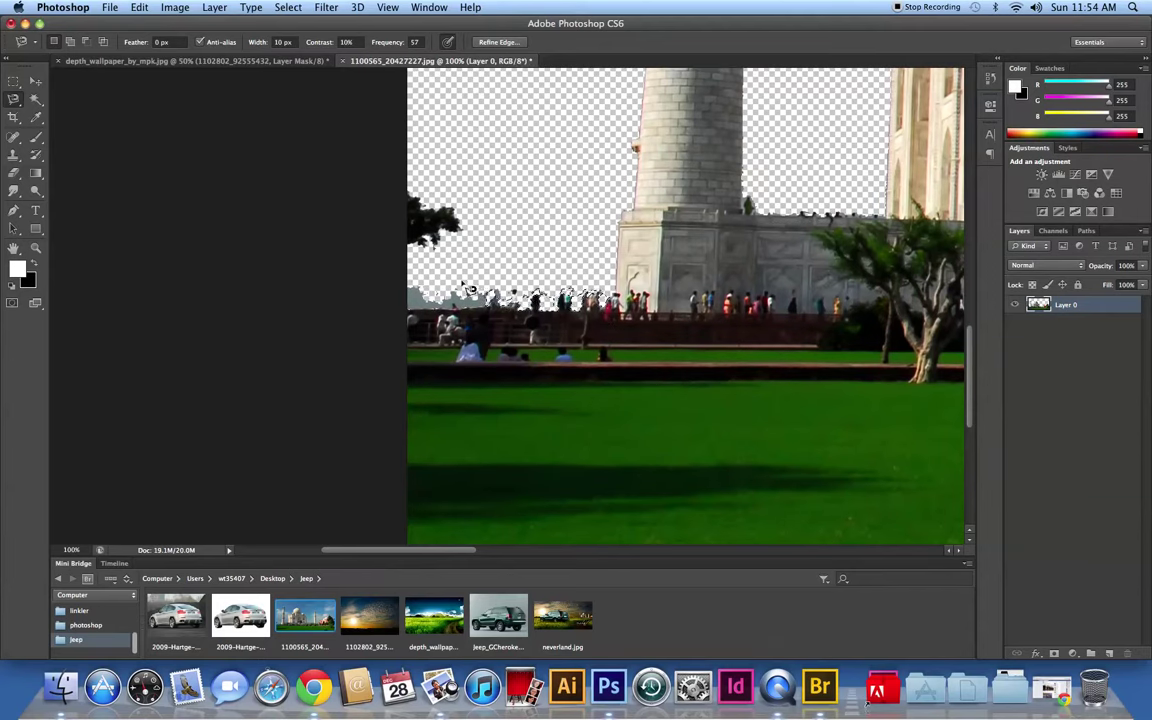
pyautogui.click(414, 277)
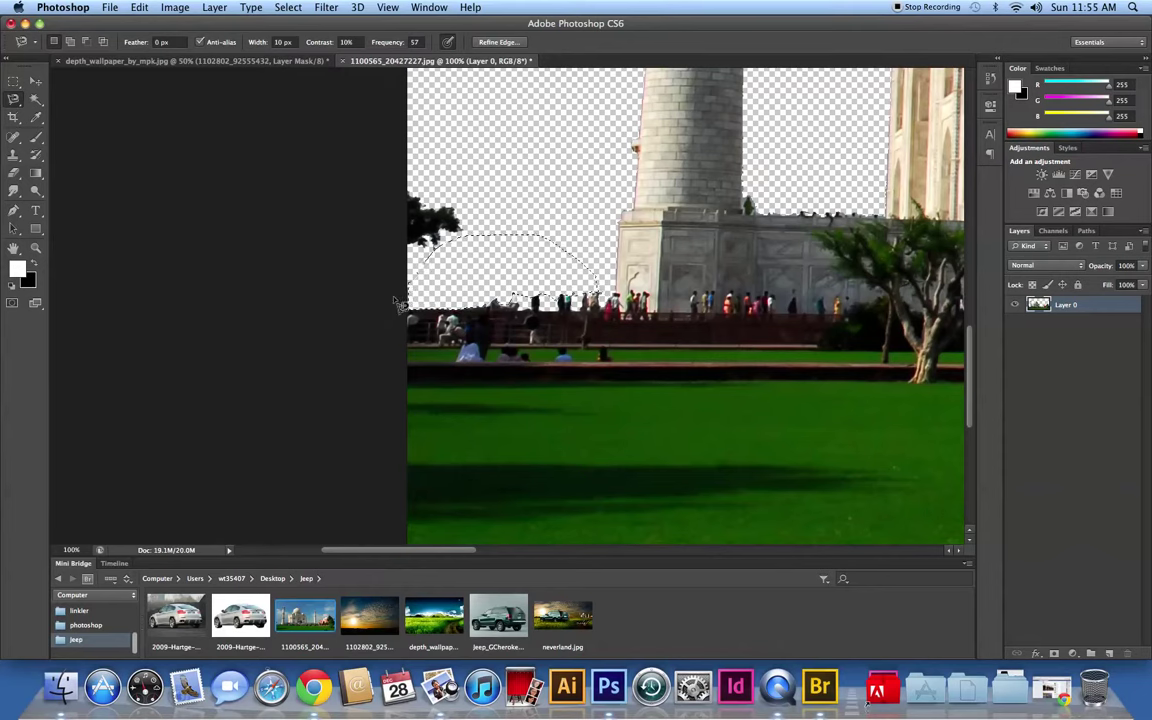
pyautogui.hotkey('ctrl', '+')
pyautogui.hotkey('ctrl', '-')
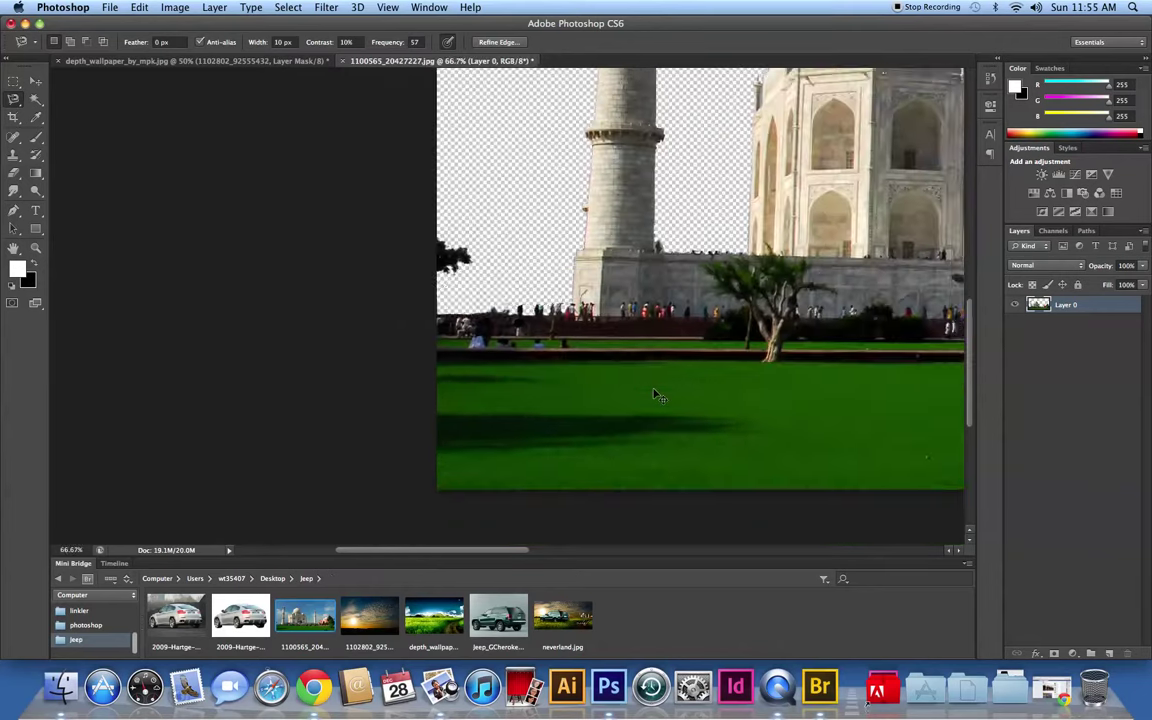
pyautogui.hotkey('ctrl', '-')
pyautogui.hotkey('ctrl', '-')
pyautogui.hotkey('ctrl', '-')
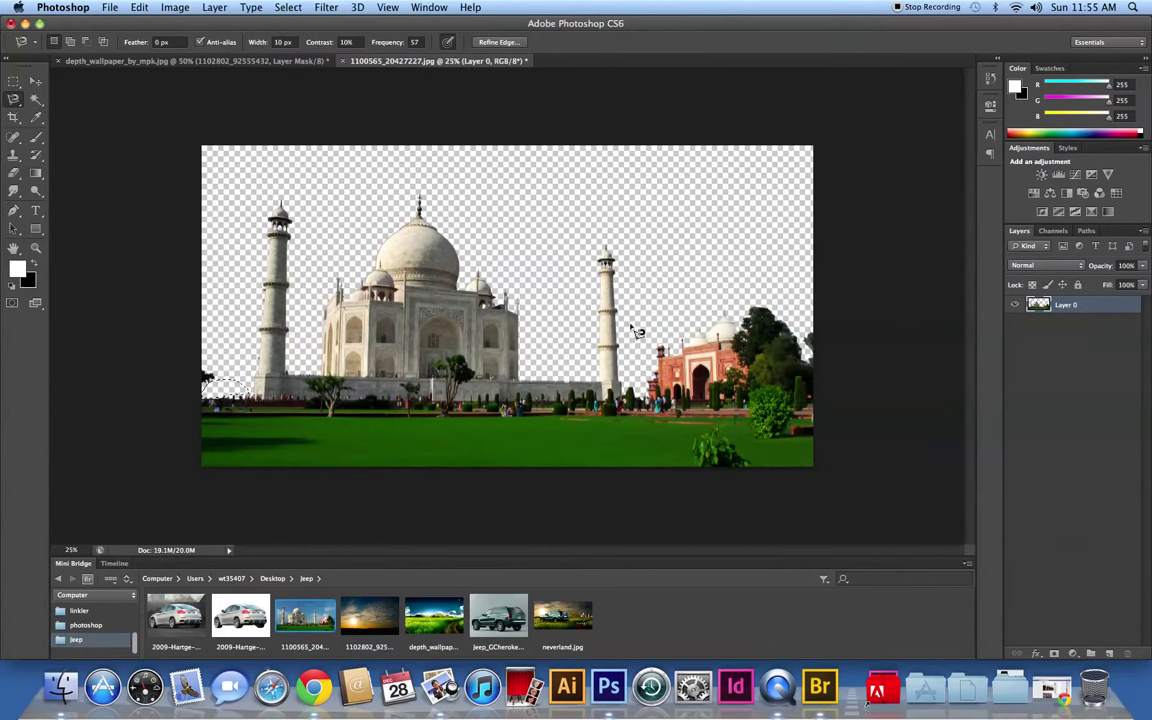
# Step: Move the Taj Mahal cutout into the green-field scene and shrink it to about 20%
pyautogui.press('v')
pyautogui.moveTo(384, 345)
pyautogui.mouseDown()
pyautogui.moveTo(342, 330)
pyautogui.moveTo(430, 338)
pyautogui.mouseUp()
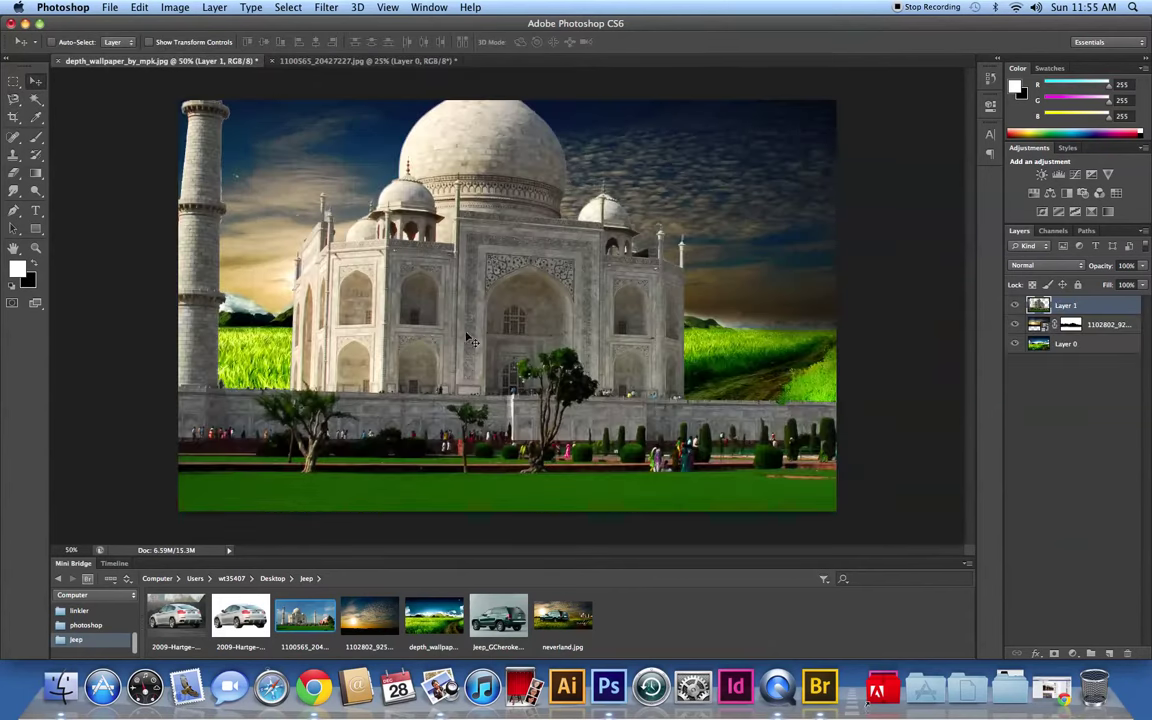
pyautogui.hotkey('ctrl', 't')
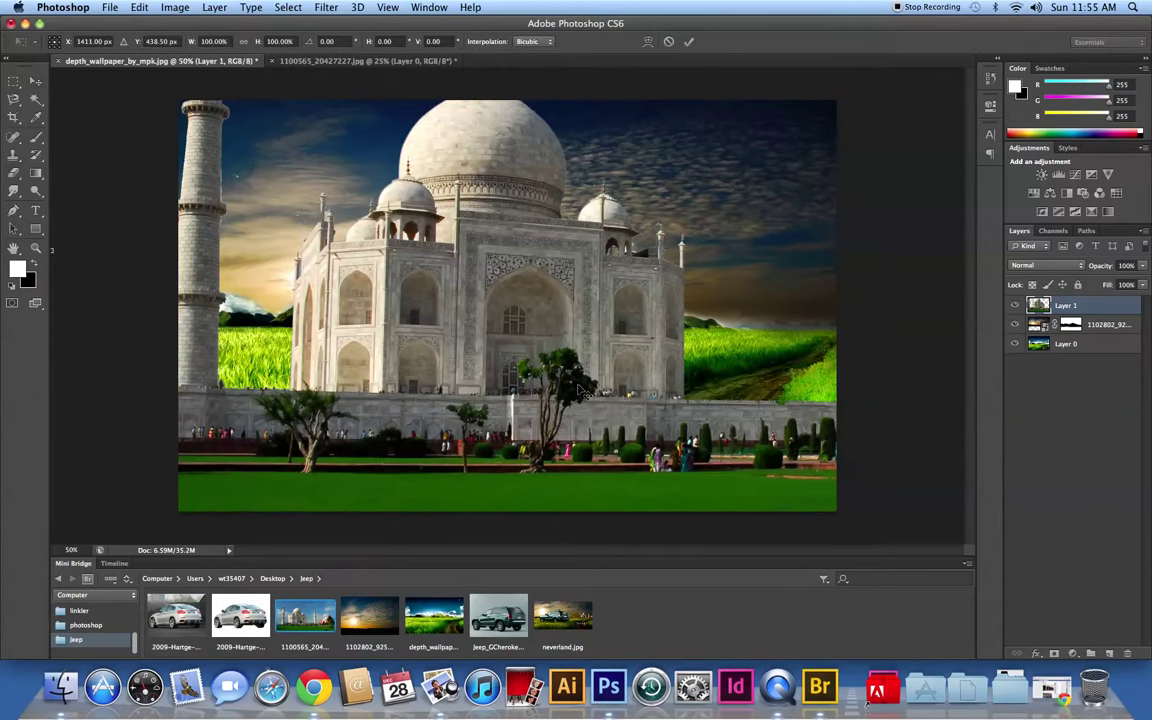
pyautogui.moveTo(587, 317); pyautogui.dragTo(552, 470)
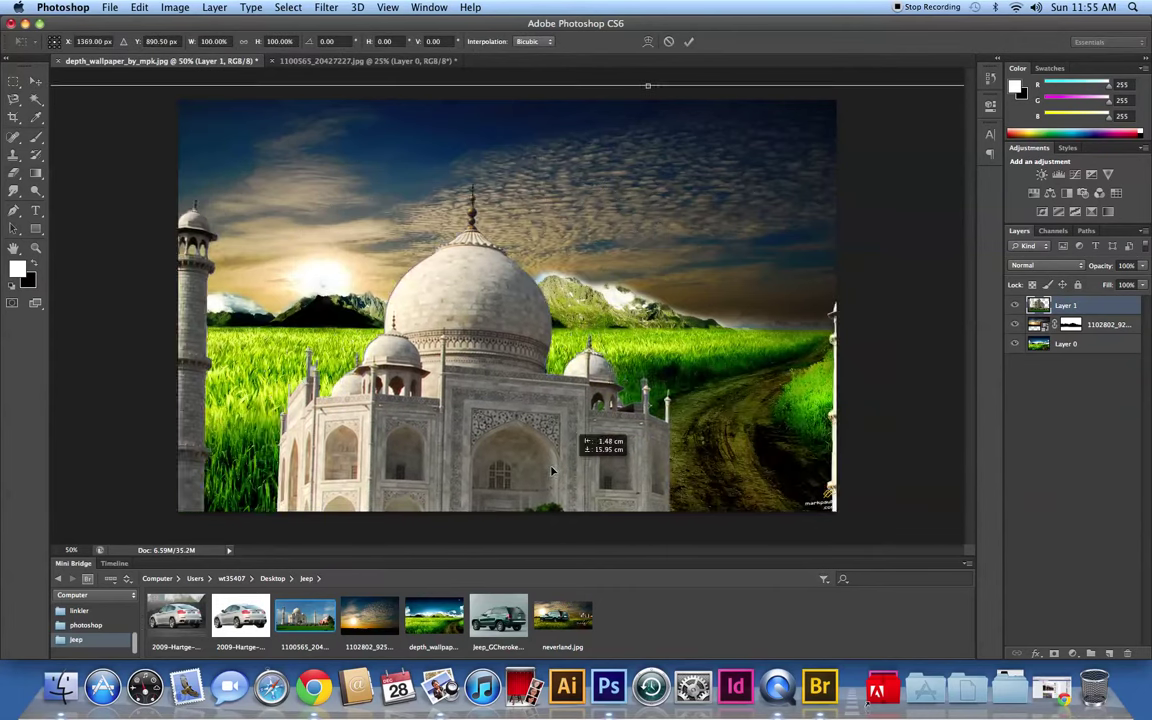
pyautogui.hotkey('ctrl', '-')
pyautogui.hotkey('ctrl', '-')
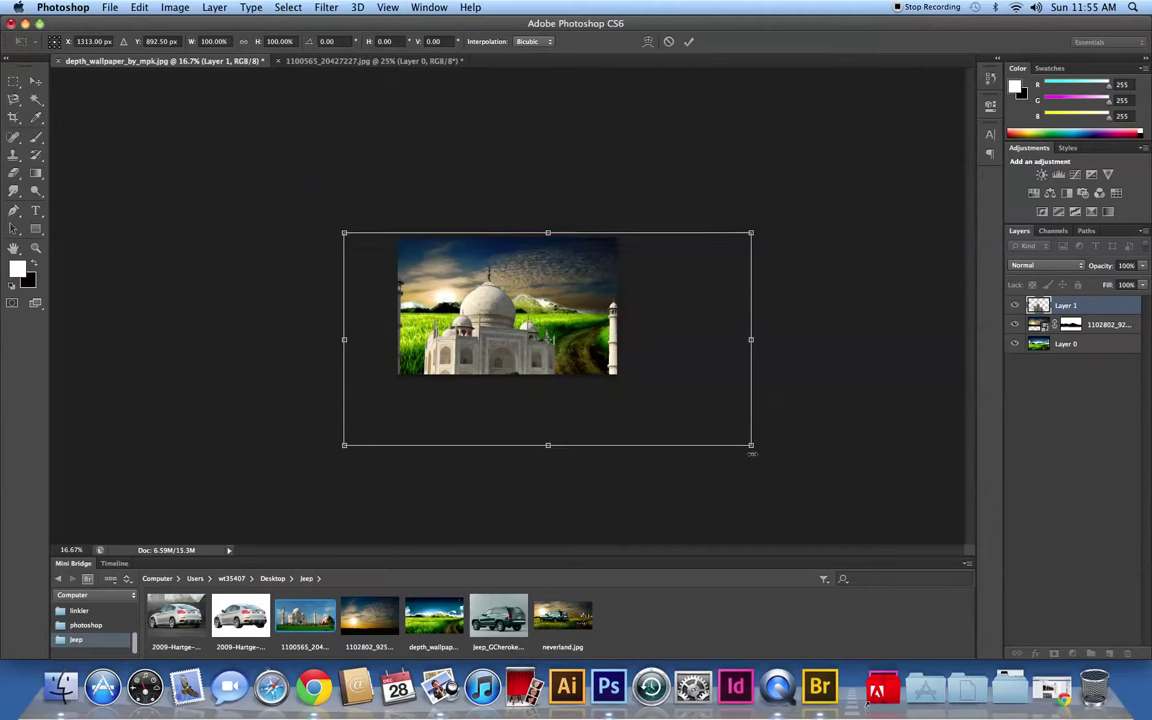
pyautogui.moveTo(751, 446)
pyautogui.mouseDown()
pyautogui.moveTo(594, 360)
pyautogui.moveTo(582, 377)
pyautogui.moveTo(575, 311)
pyautogui.mouseUp()
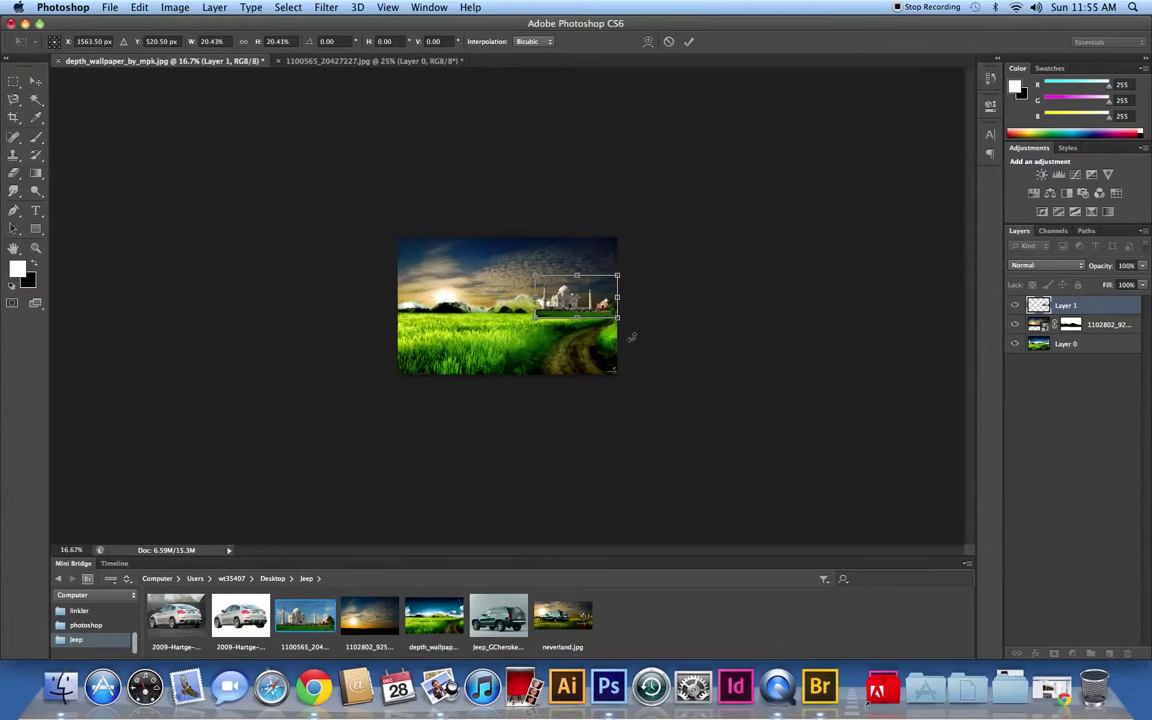
# Step: Scale the Taj Mahal down to about 11% and lower it onto the right horizon
pyautogui.hotkey('ctrl', '+')
pyautogui.hotkey('ctrl', '+')
pyautogui.hotkey('ctrl', '+')
pyautogui.hotkey('ctrl', '+')
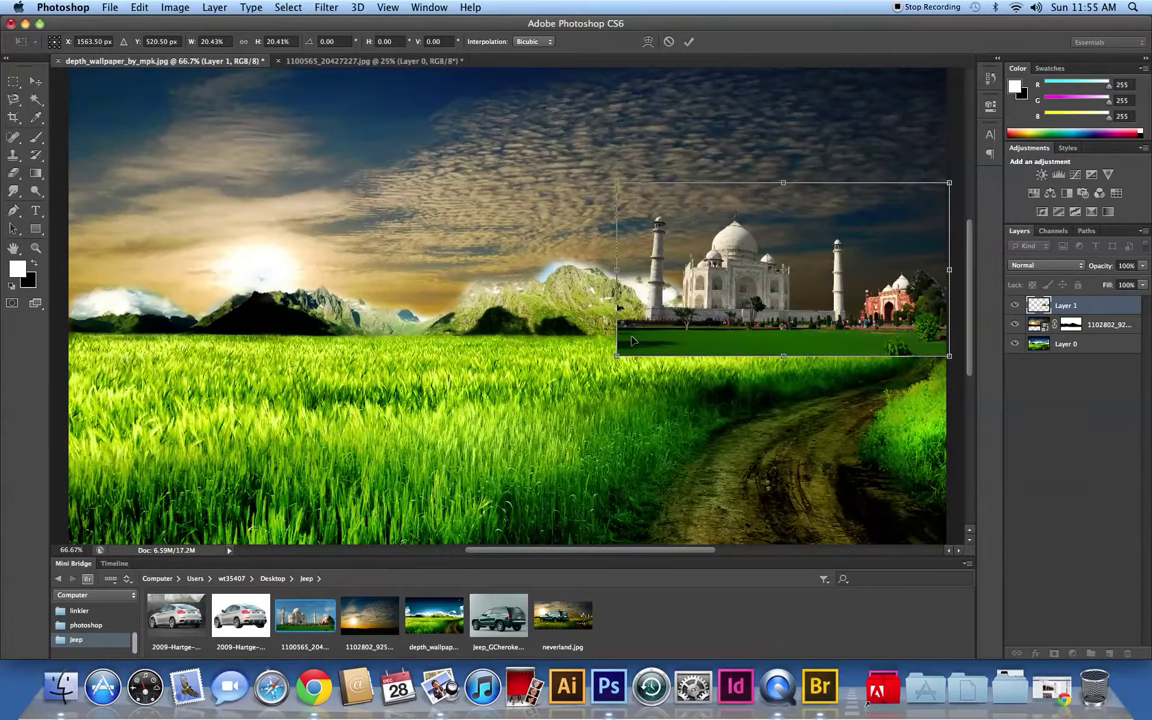
pyautogui.moveTo(768, 318); pyautogui.dragTo(789, 326)
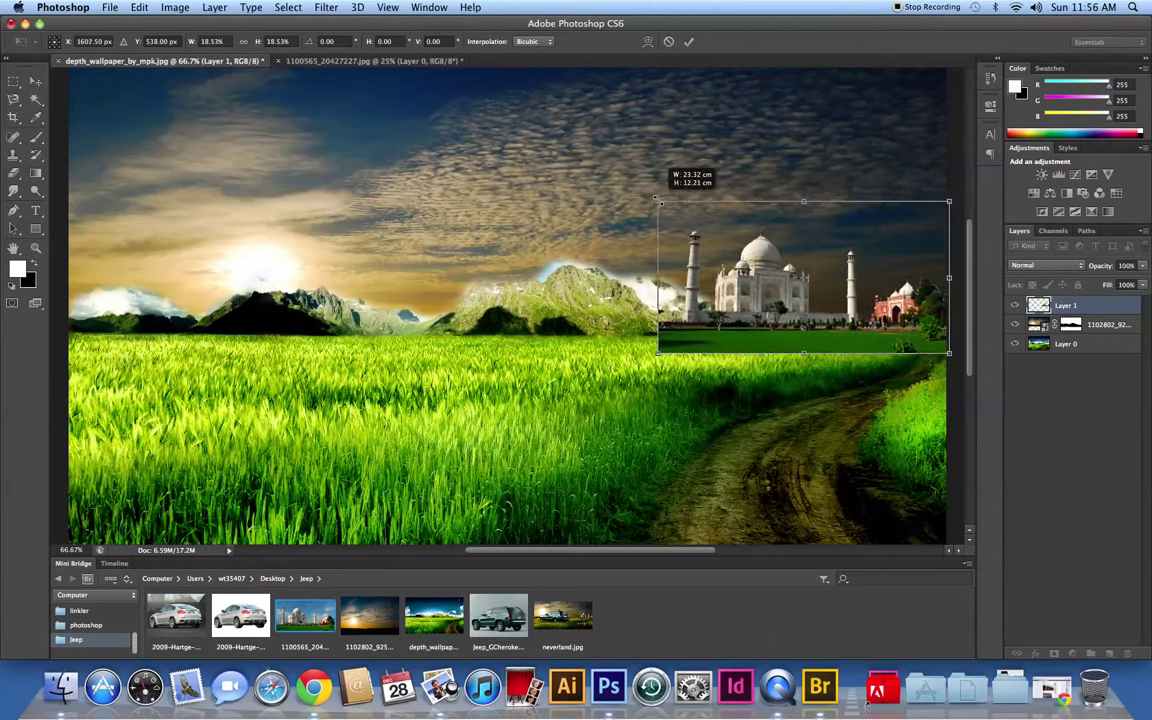
pyautogui.moveTo(653, 200); pyautogui.dragTo(677, 211)
pyautogui.moveTo(798, 326); pyautogui.dragTo(840, 346)
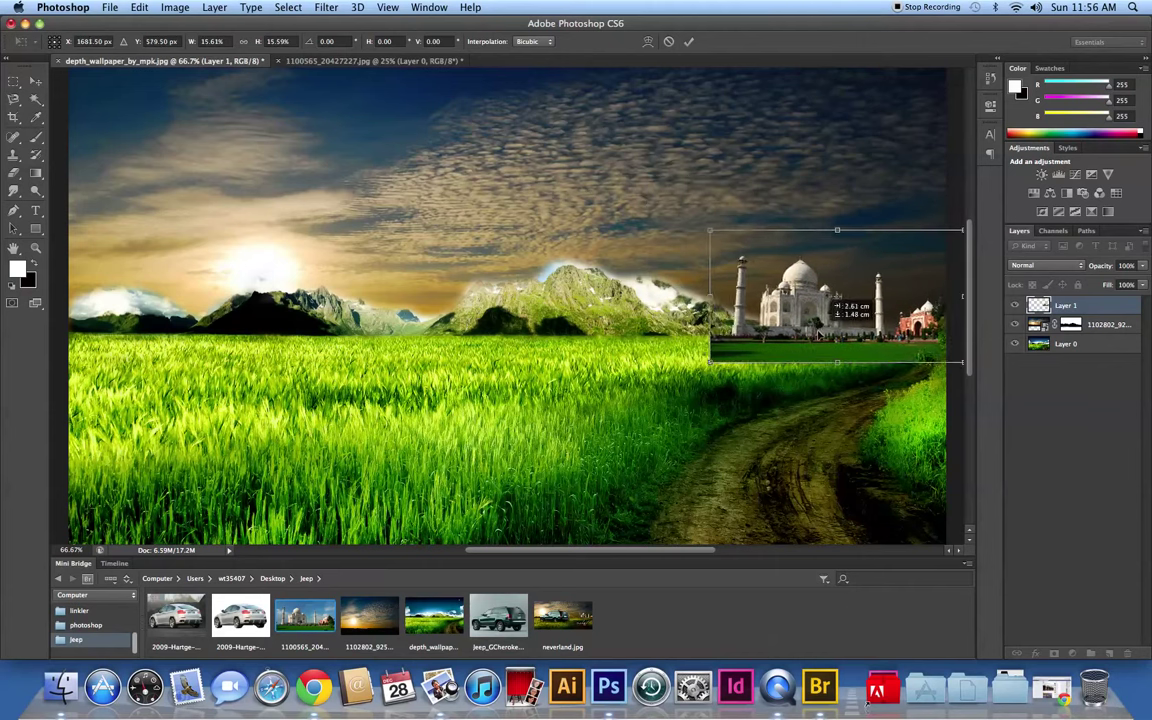
pyautogui.moveTo(719, 232); pyautogui.dragTo(759, 256)
pyautogui.moveTo(830, 324); pyautogui.dragTo(827, 335)
# Step: Set the Taj Mahal layer to 71% opacity, apply the transform, and add a layer mask
pyautogui.click(1142, 267)
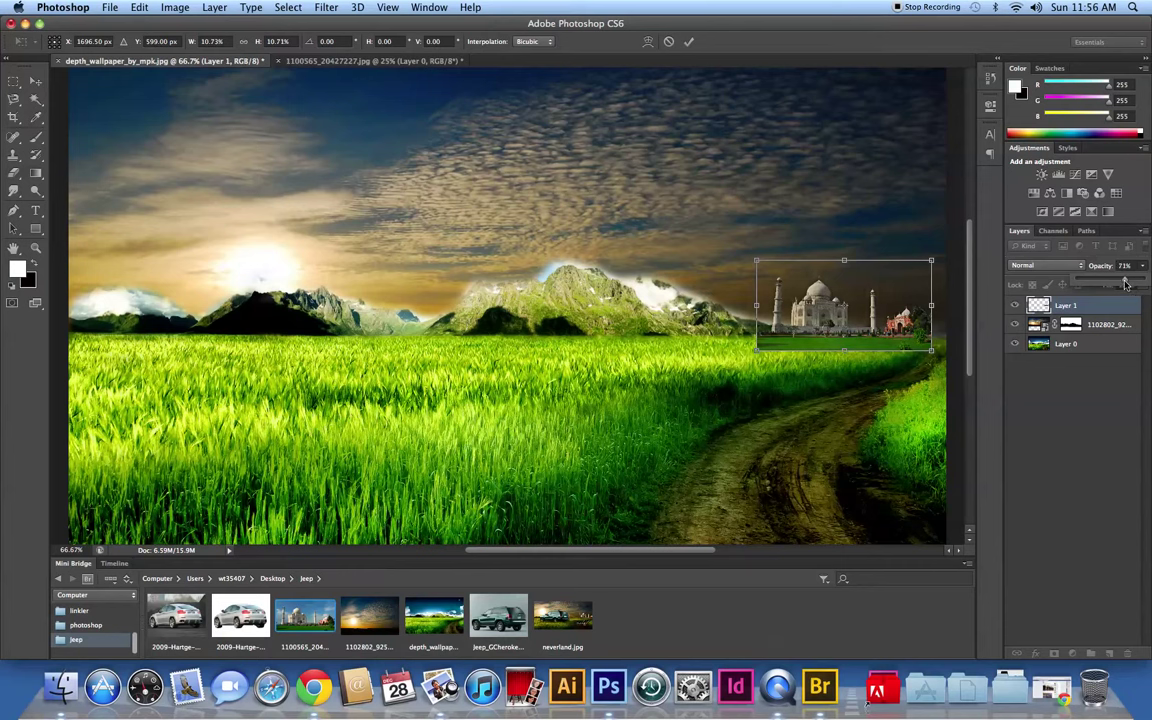
pyautogui.click(688, 44)
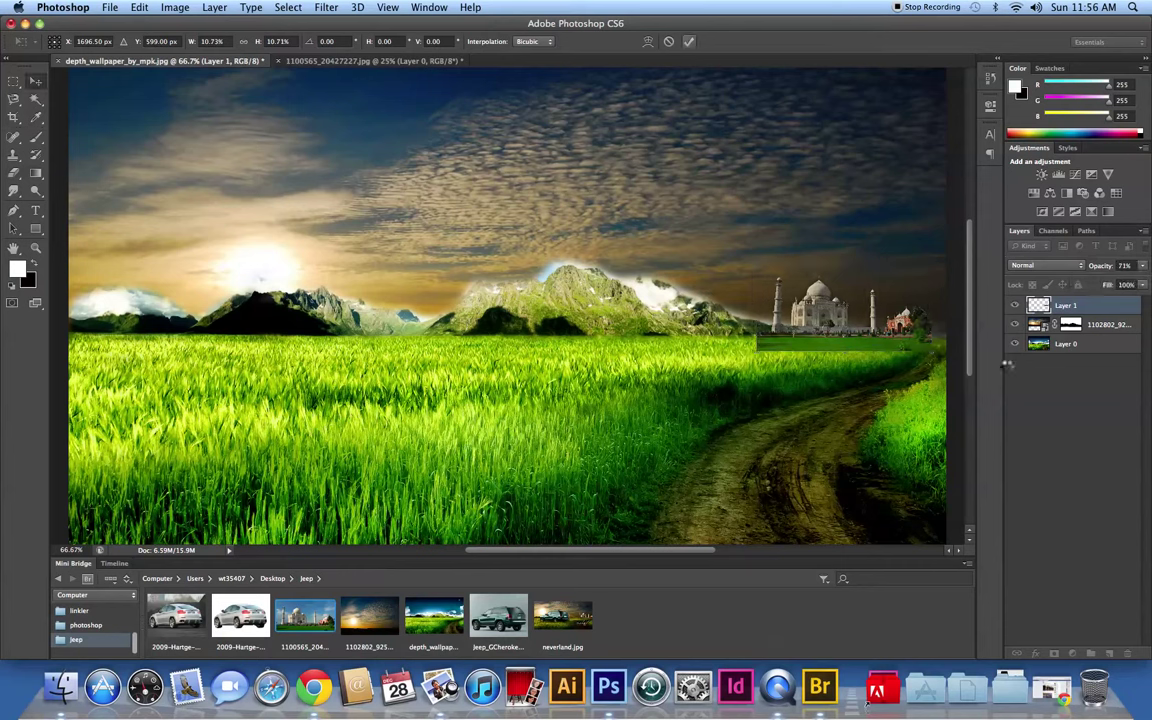
pyautogui.click(1072, 653)
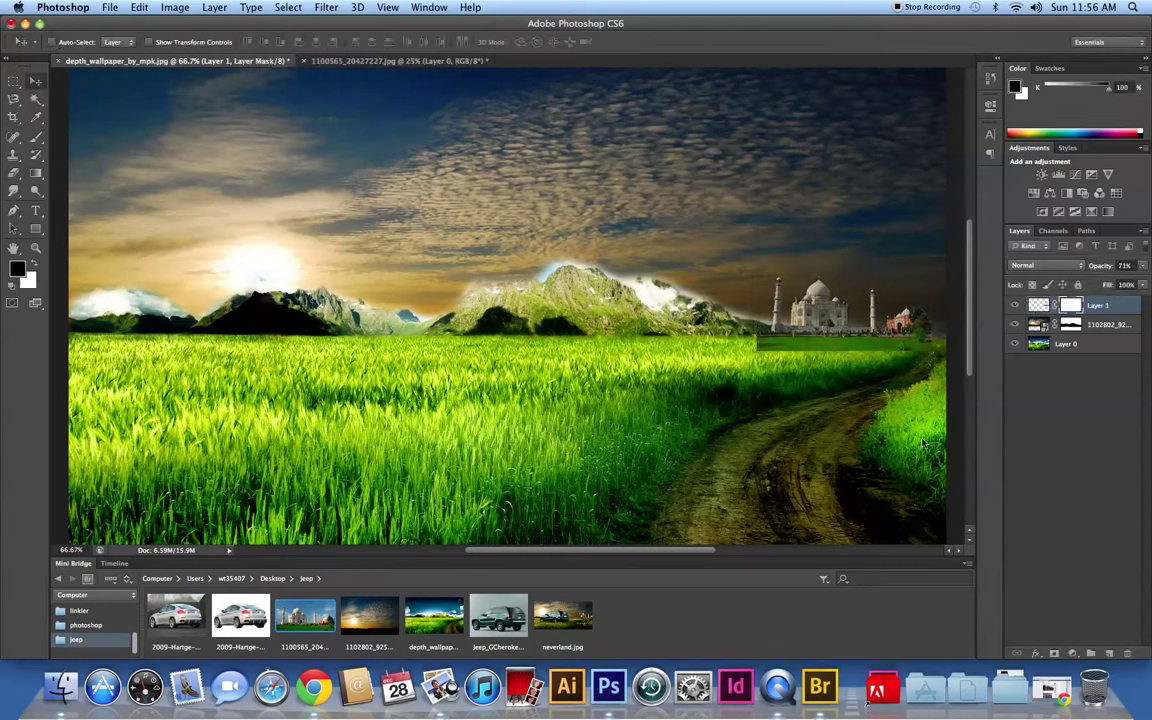
# Step: Return the Taj Mahal layer to 100% opacity and target its image thumbnail instead of the mask
pyautogui.click(36, 138)
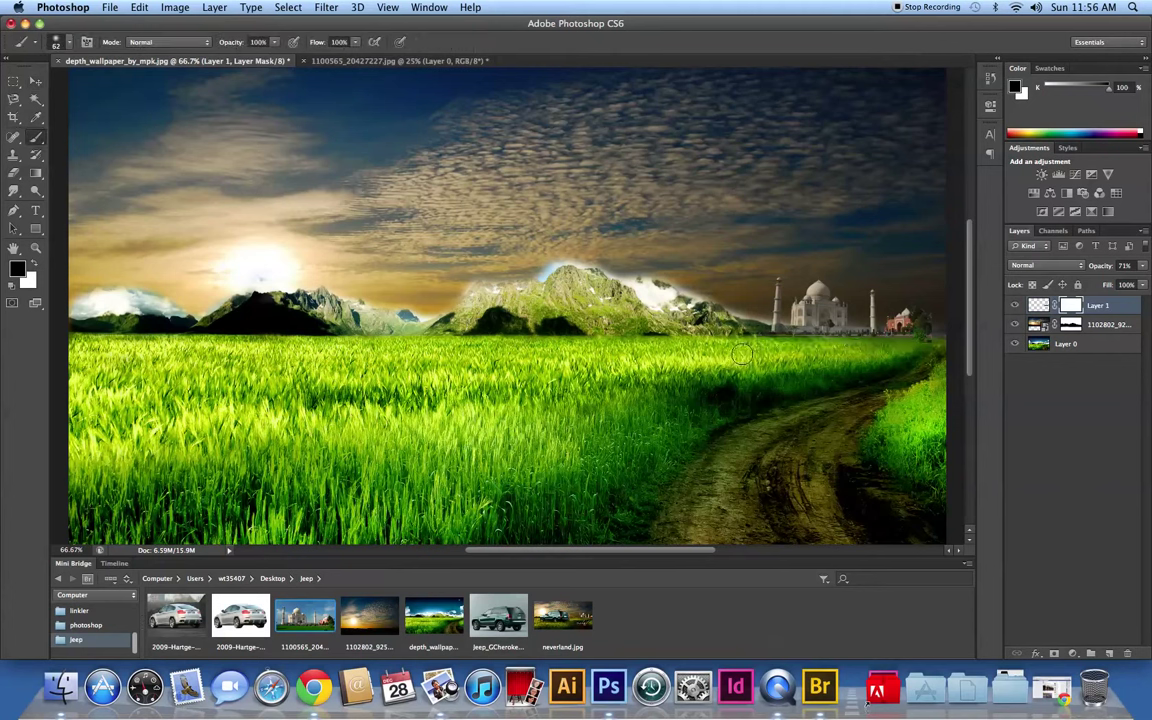
pyautogui.moveTo(1145, 270); pyautogui.dragTo(1150, 290)
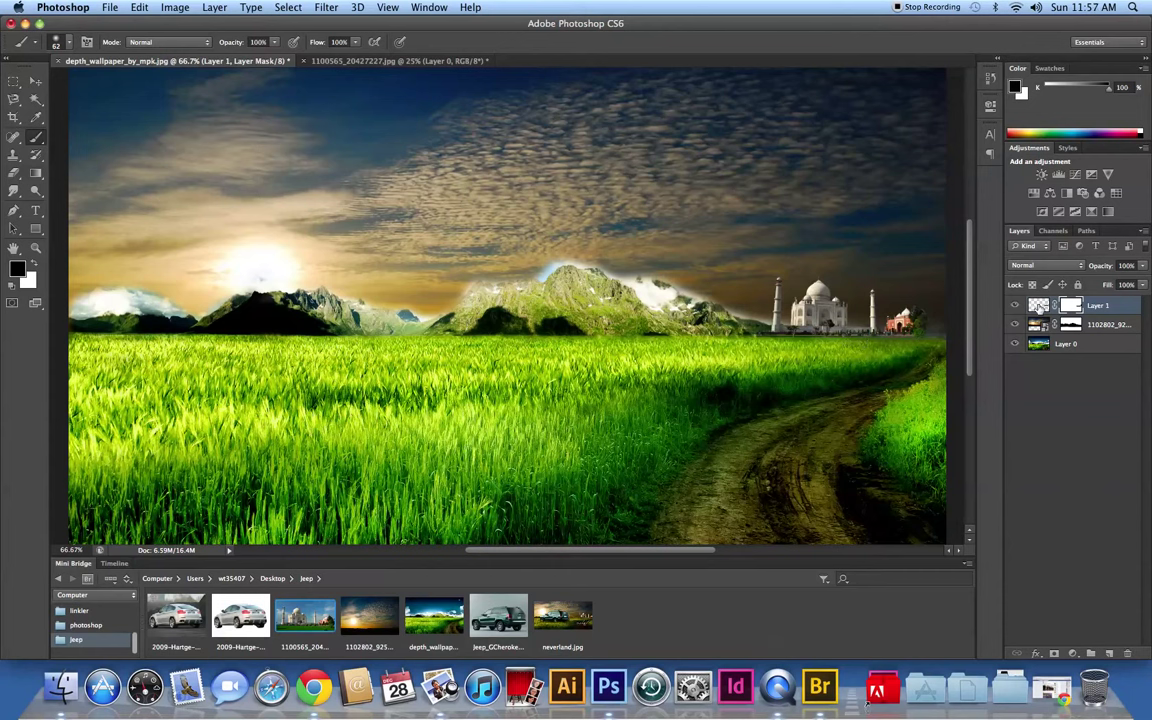
pyautogui.click(1038, 308)
# Step: Free-transform the Taj Mahal to about 122%, shift it slightly right and up, and commit
pyautogui.press('v')
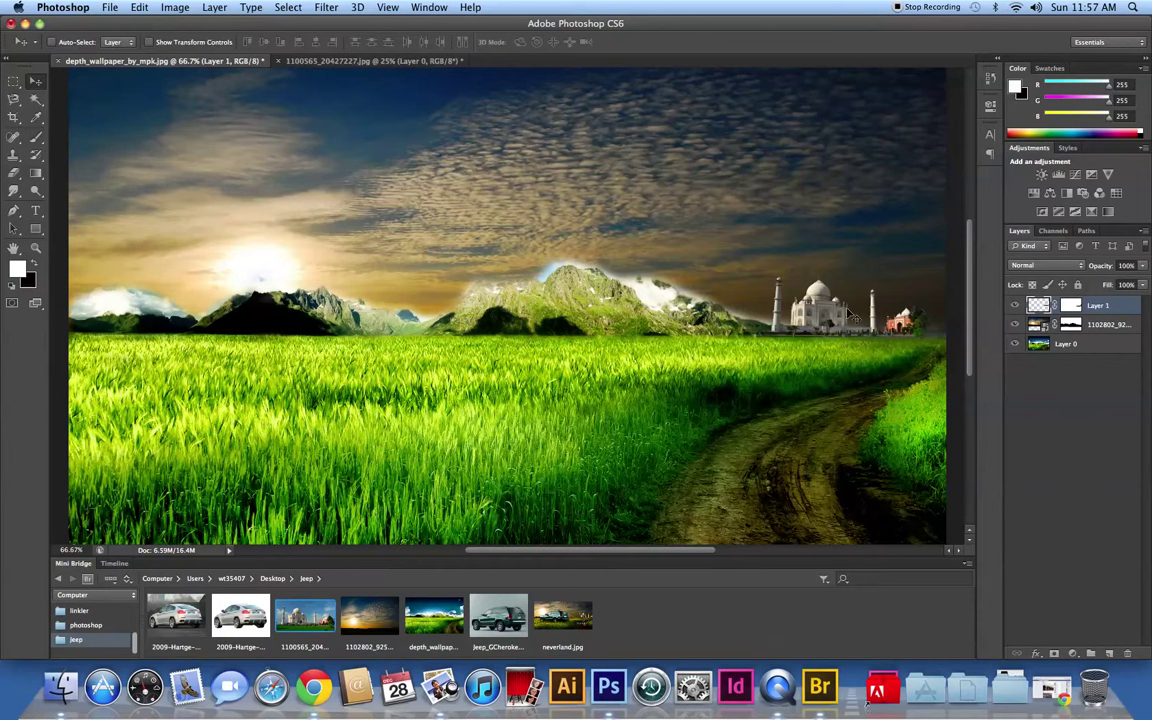
pyautogui.hotkey('ctrl', 't')
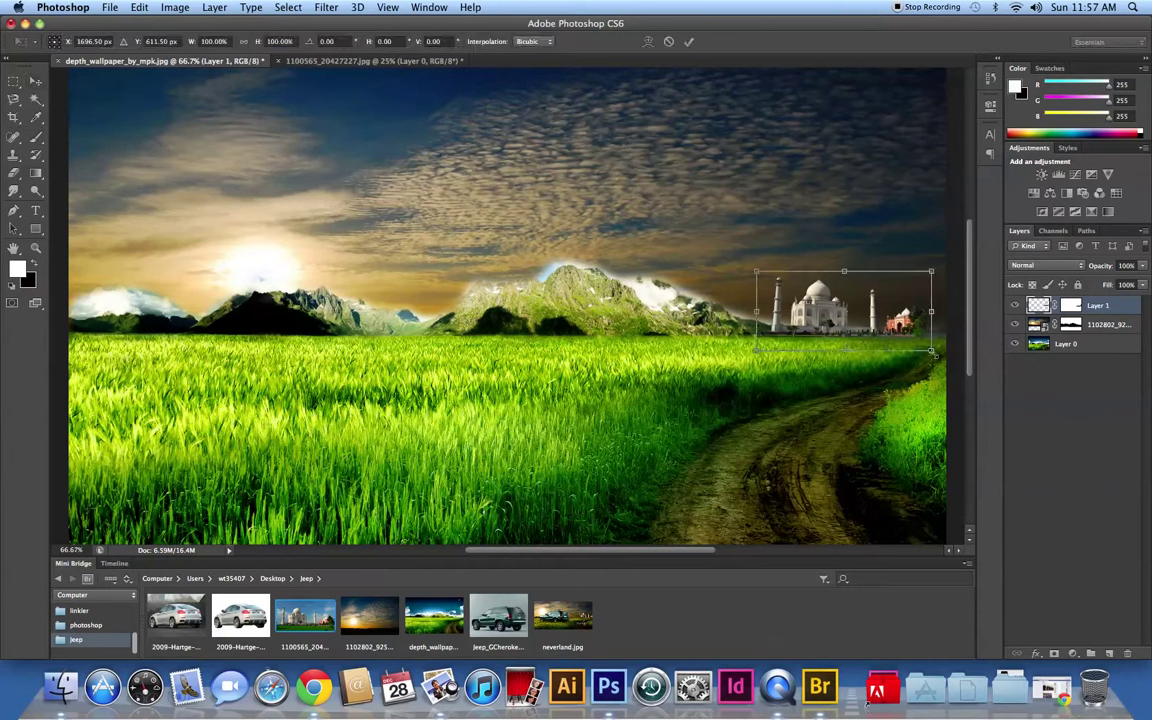
pyautogui.moveTo(933, 352); pyautogui.dragTo(951, 359)
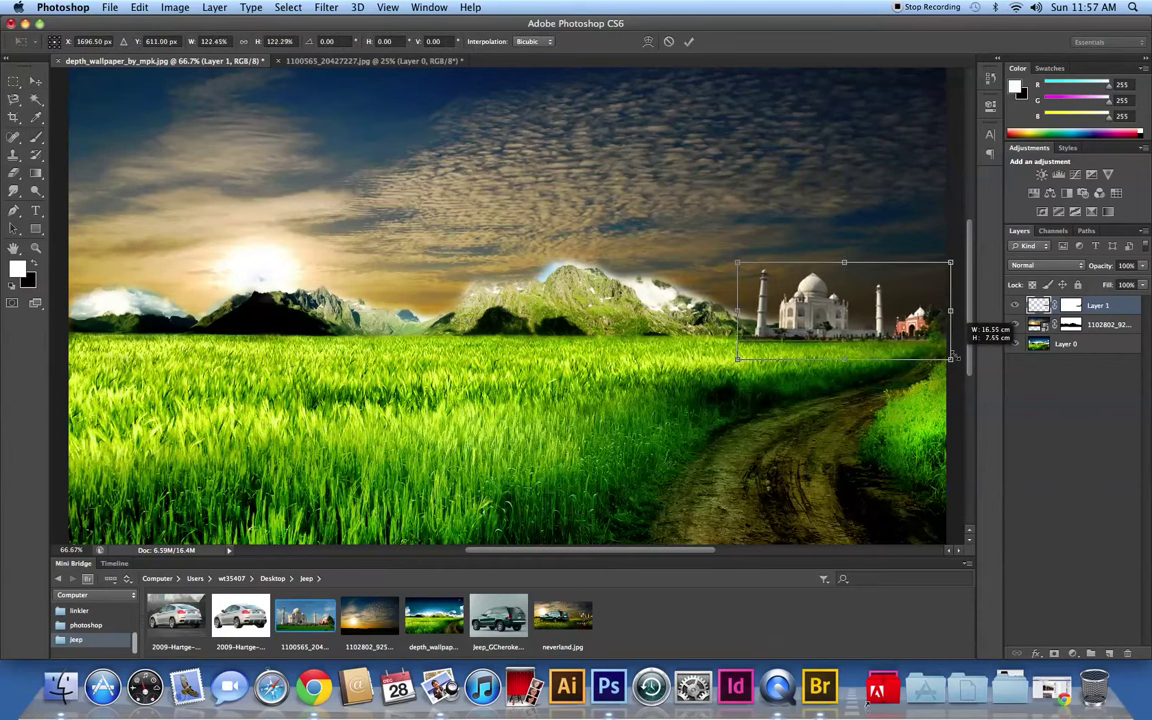
pyautogui.moveTo(847, 320); pyautogui.dragTo(827, 317)
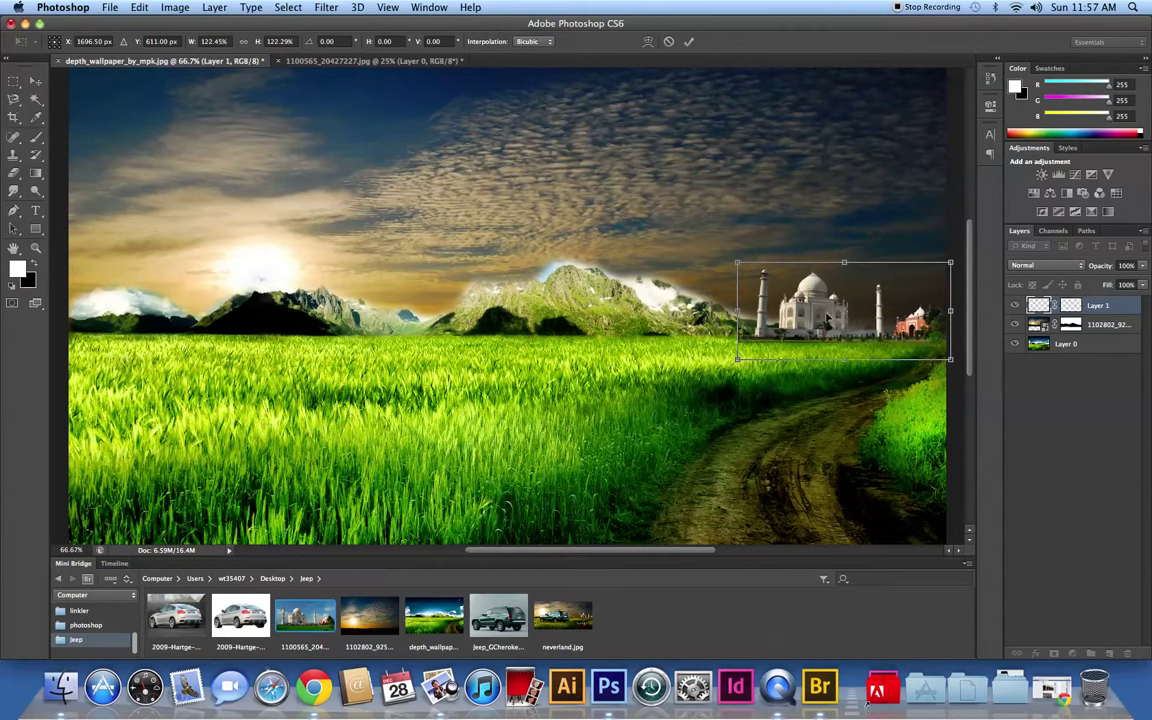
pyautogui.moveTo(827, 316); pyautogui.dragTo(830, 314)
pyautogui.click(691, 41)
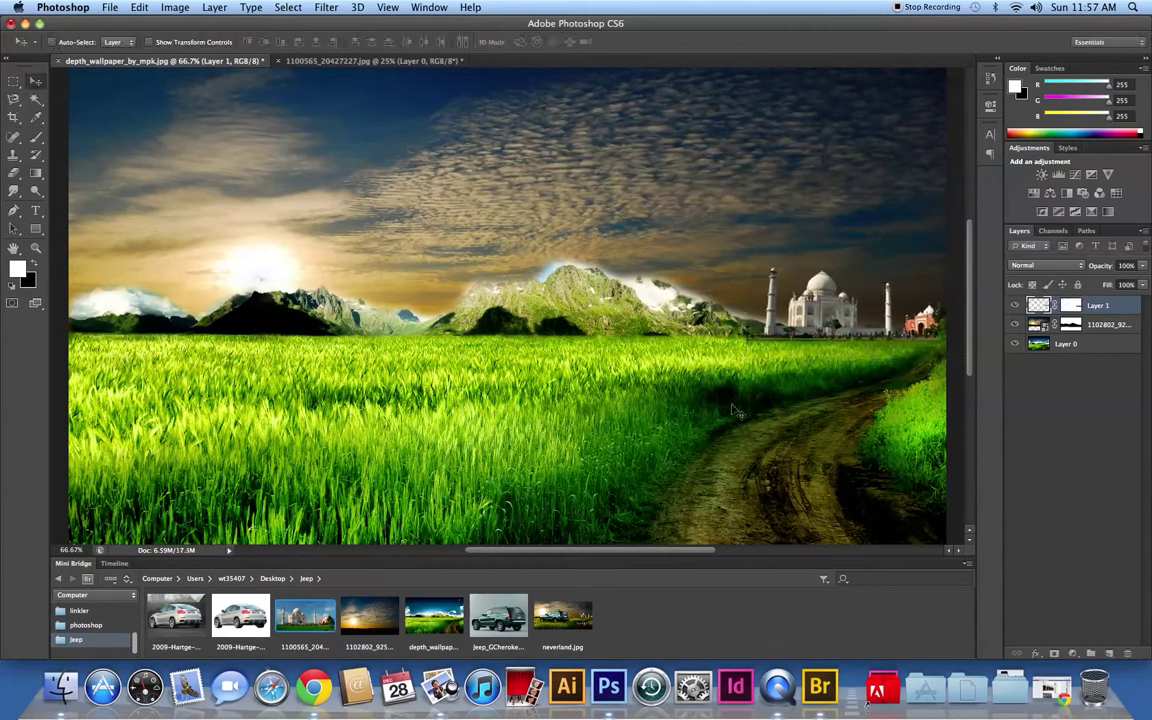
# Step: Open the Jeep Cherokee photo from Mini Bridge and Magic Wand its grey background
pyautogui.rightClick(500, 617)
pyautogui.moveTo(540, 625)
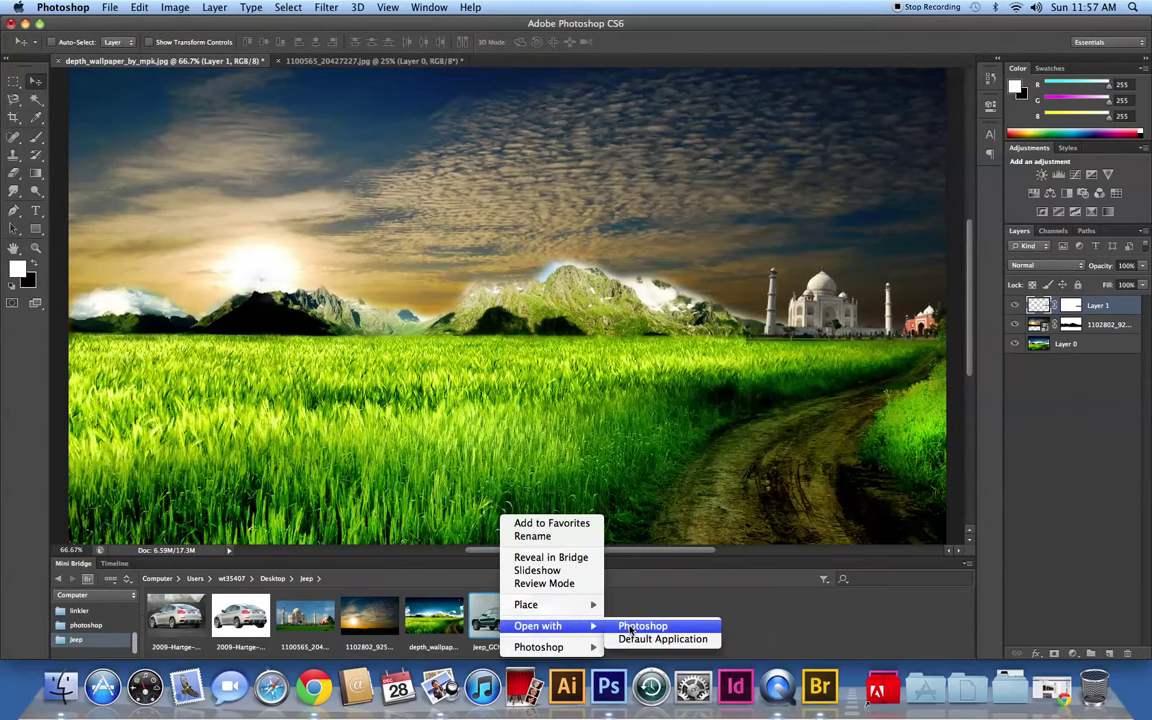
pyautogui.click(634, 627)
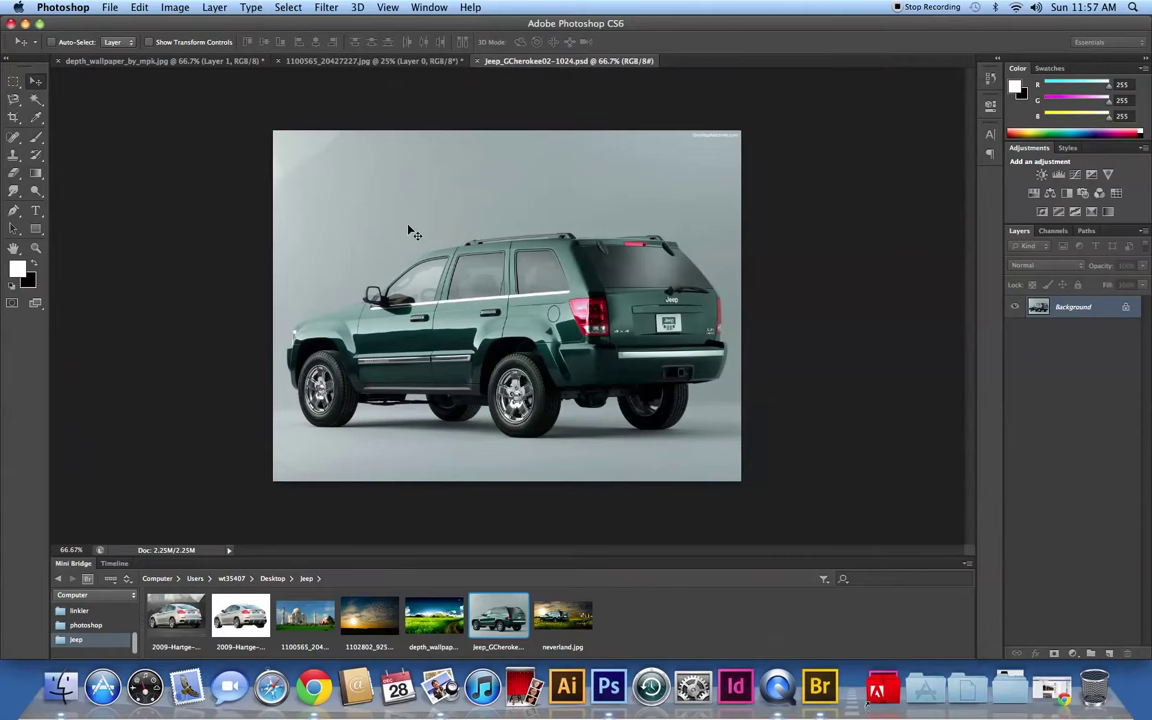
pyautogui.click(33, 101)
pyautogui.click(276, 228)
# Step: Add the sky gap above the roof and the ground shadows under the Jeep to the selection
pyautogui.keyDown('shift'); pyautogui.click(709, 259); pyautogui.keyUp('shift')
pyautogui.keyDown('shift'); pyautogui.click(600, 434); pyautogui.keyUp('shift')
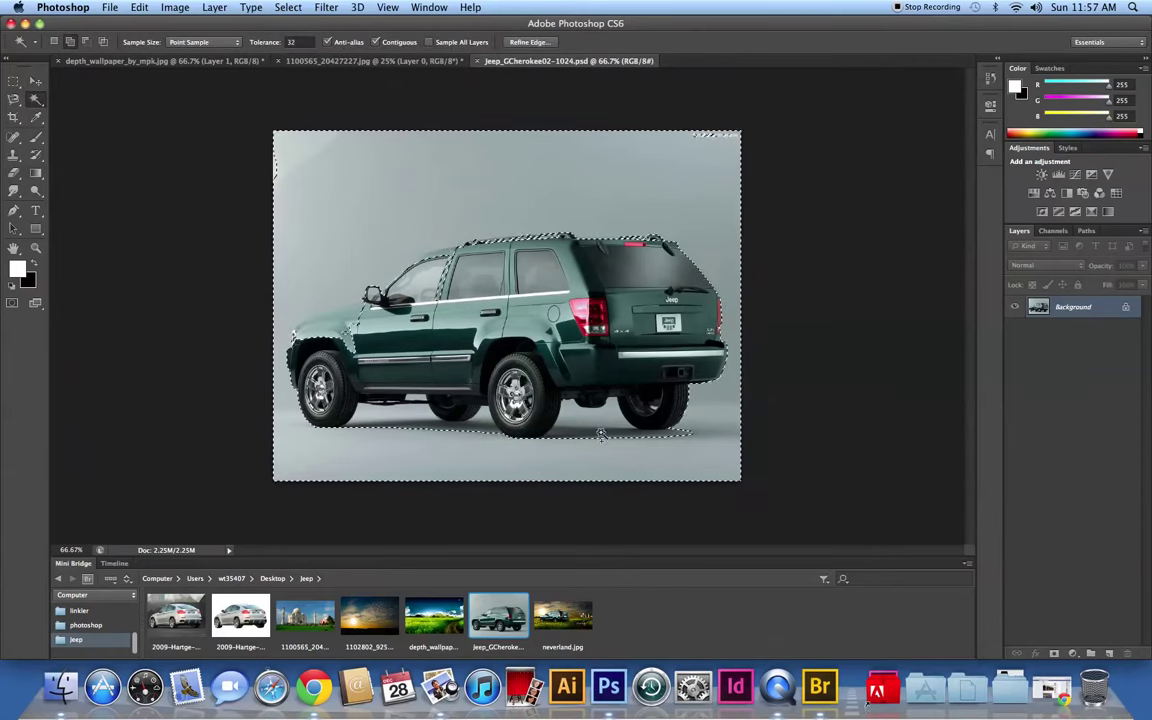
pyautogui.keyDown('shift'); pyautogui.click(395, 413); pyautogui.keyUp('shift')
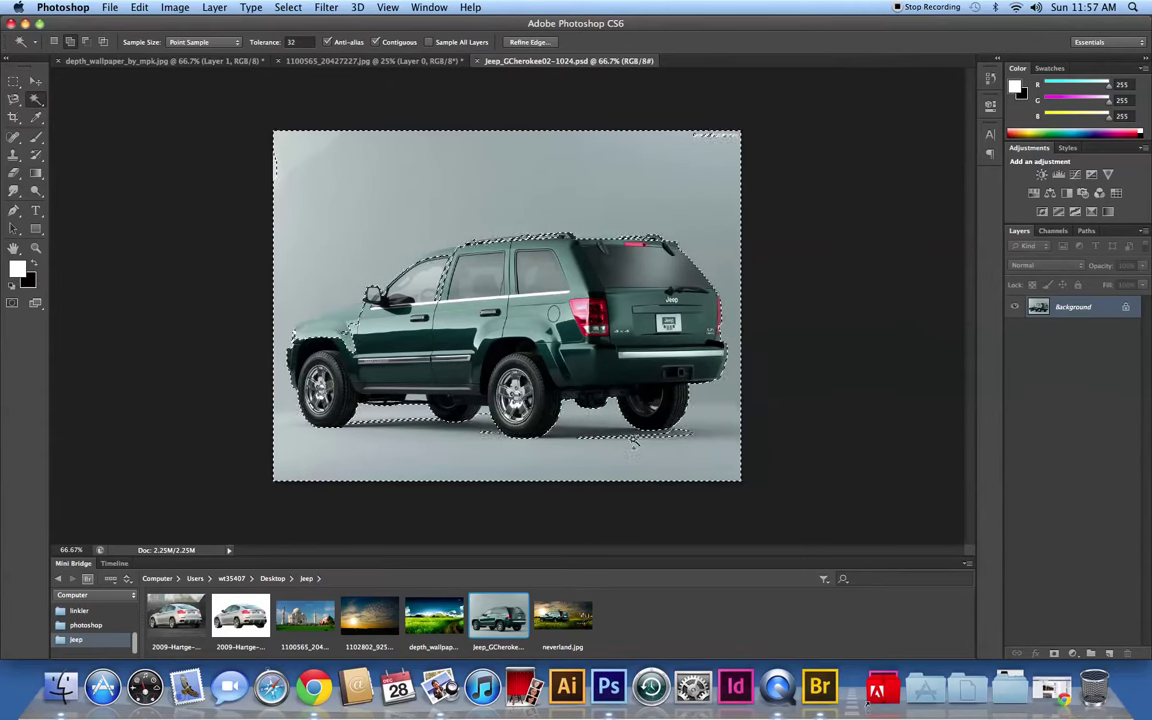
pyautogui.keyDown('shift'); pyautogui.click(485, 428); pyautogui.keyUp('shift')
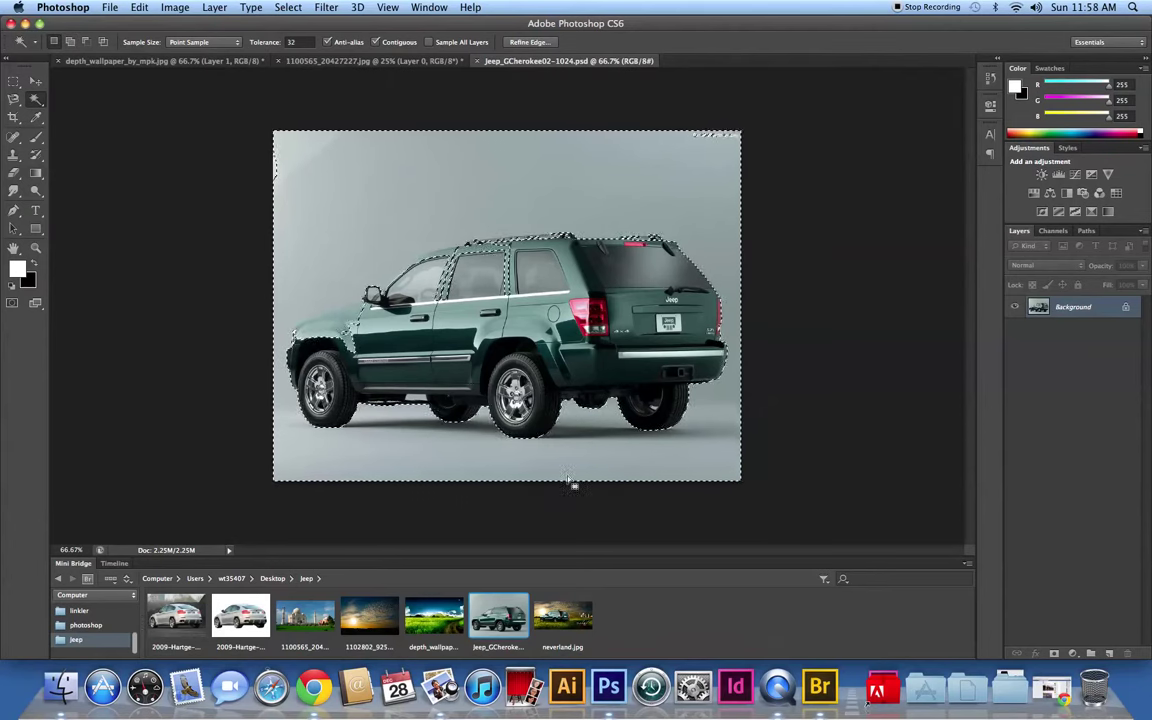
# Step: Refine the selection around the front door reflection, lower door panel and left background
pyautogui.keyDown('shift'); pyautogui.click(456, 290); pyautogui.keyUp('shift')
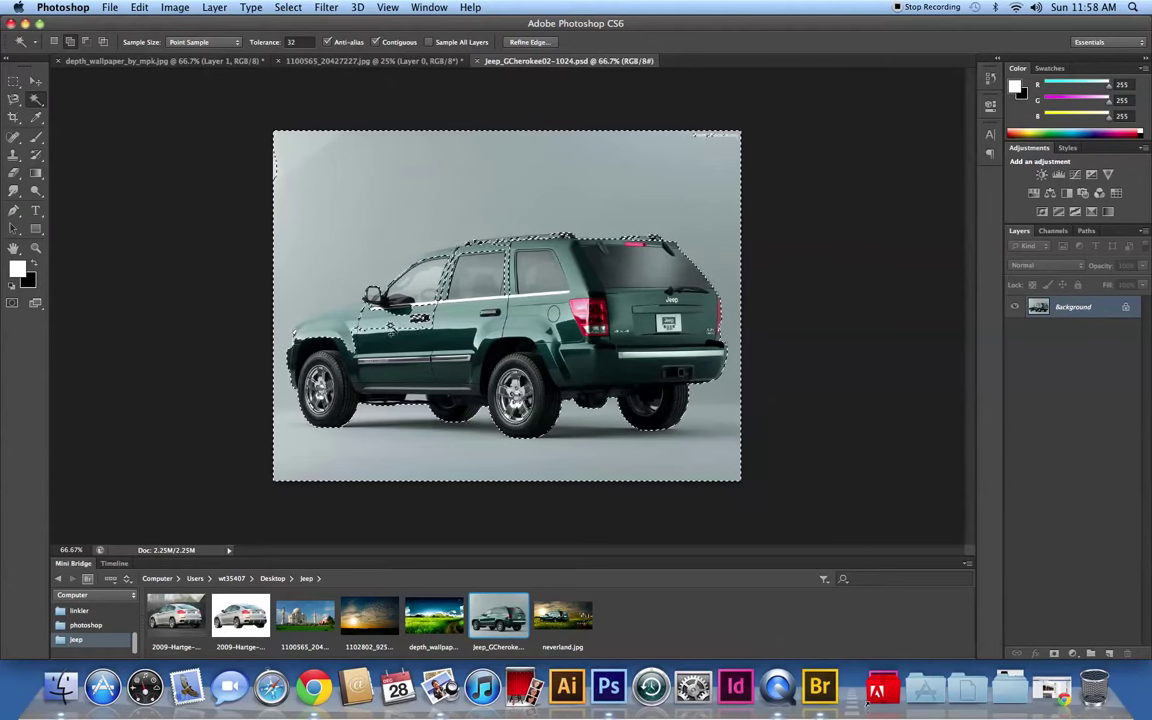
pyautogui.keyDown('shift'); pyautogui.click(441, 374); pyautogui.keyUp('shift')
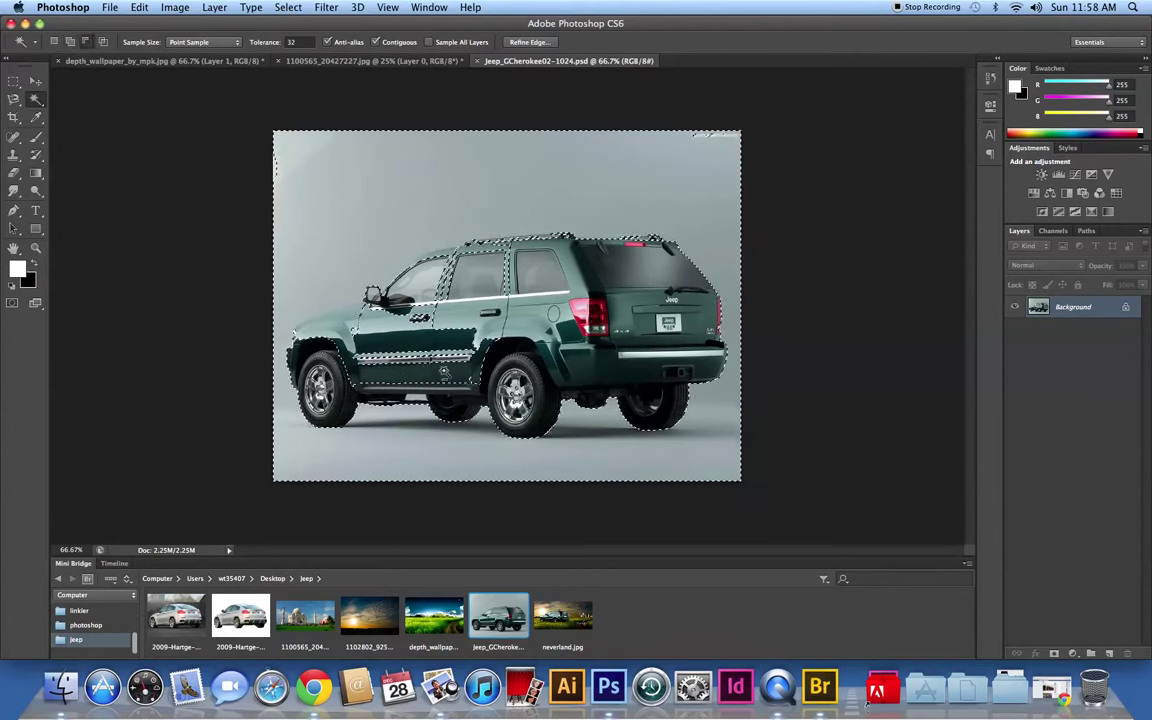
pyautogui.keyDown('shift'); pyautogui.click(443, 342); pyautogui.keyUp('shift')
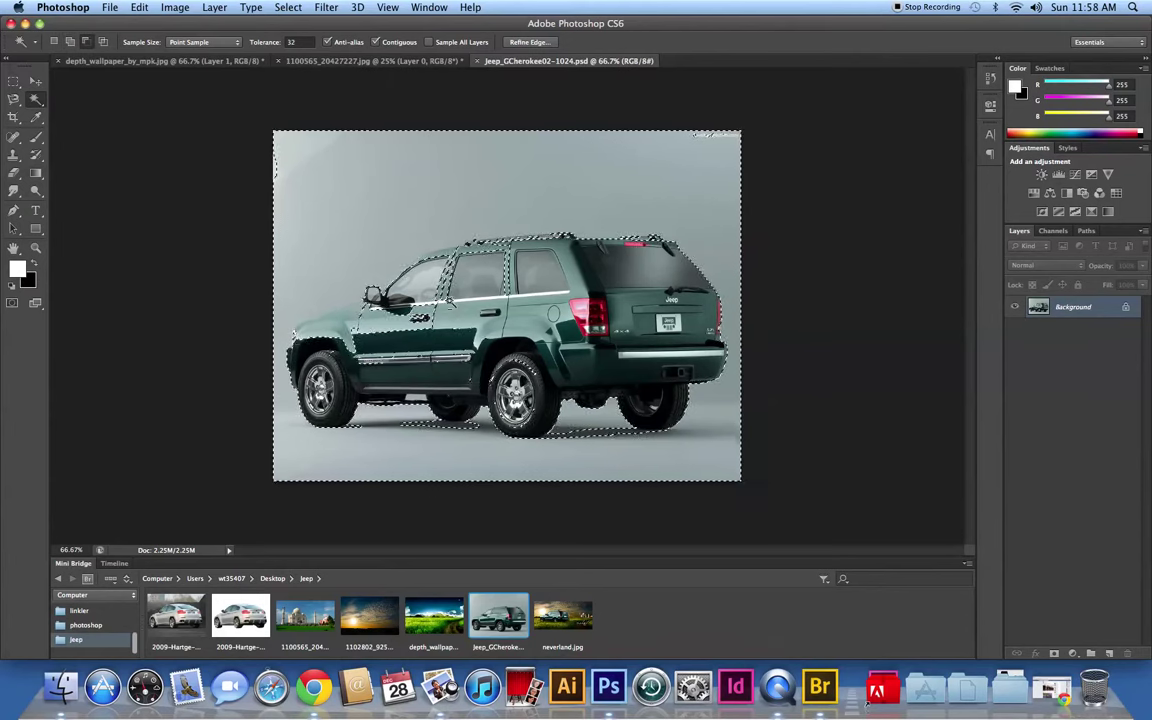
pyautogui.keyDown('shift'); pyautogui.click(430, 316); pyautogui.keyUp('shift')
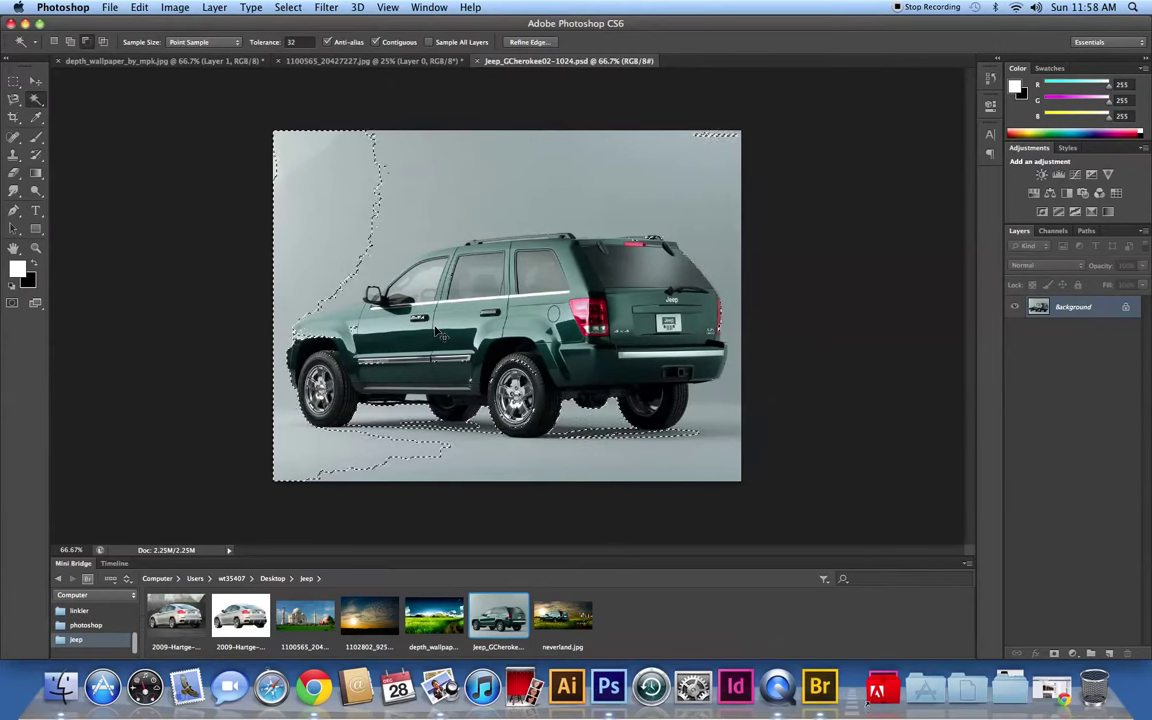
pyautogui.keyDown('shift'); pyautogui.click(474, 341); pyautogui.keyUp('shift')
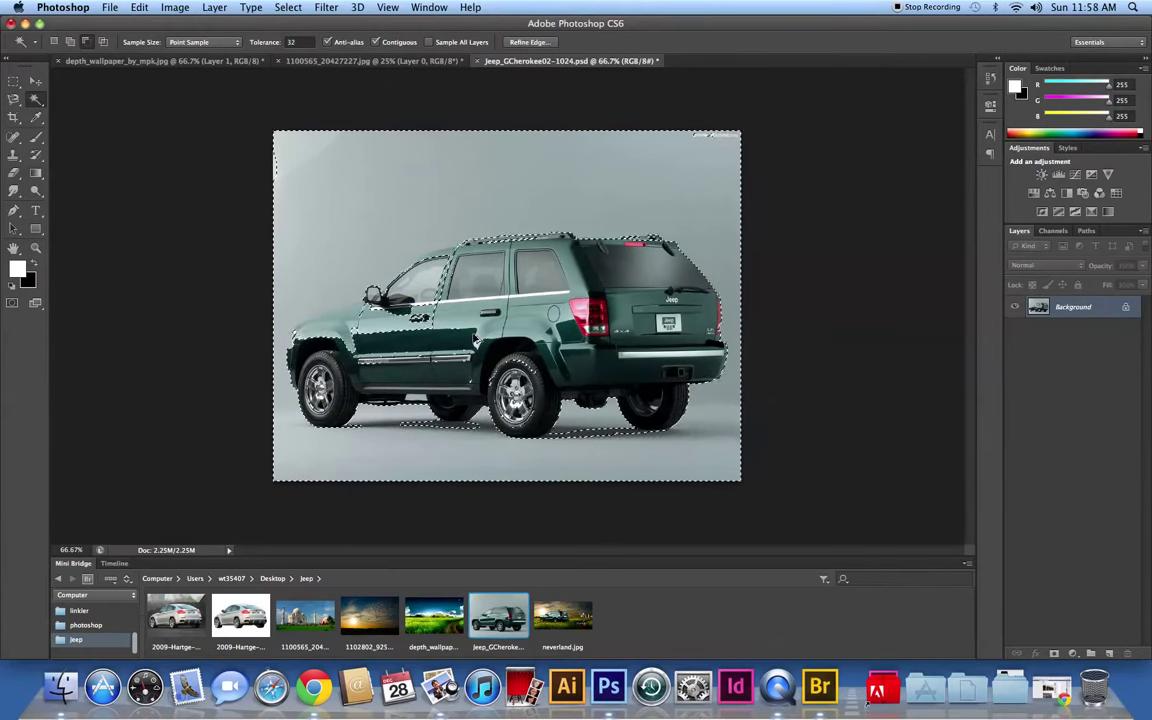
pyautogui.keyDown('shift'); pyautogui.click(420, 318); pyautogui.keyUp('shift')
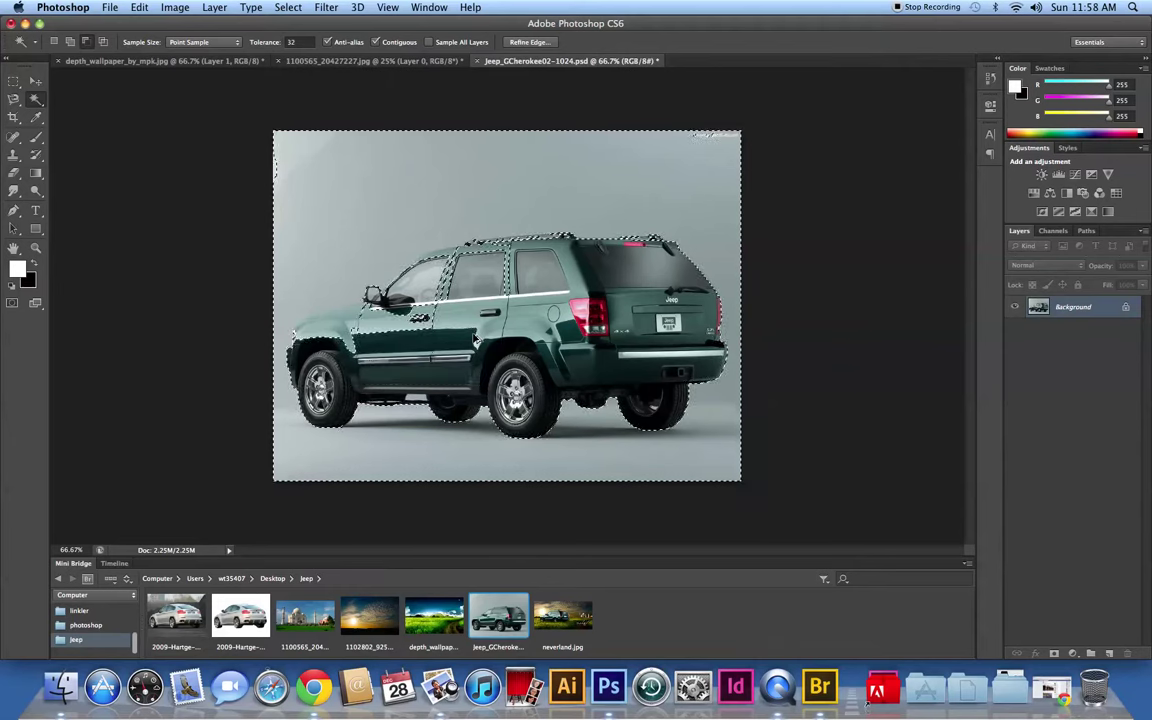
pyautogui.click(15, 100)
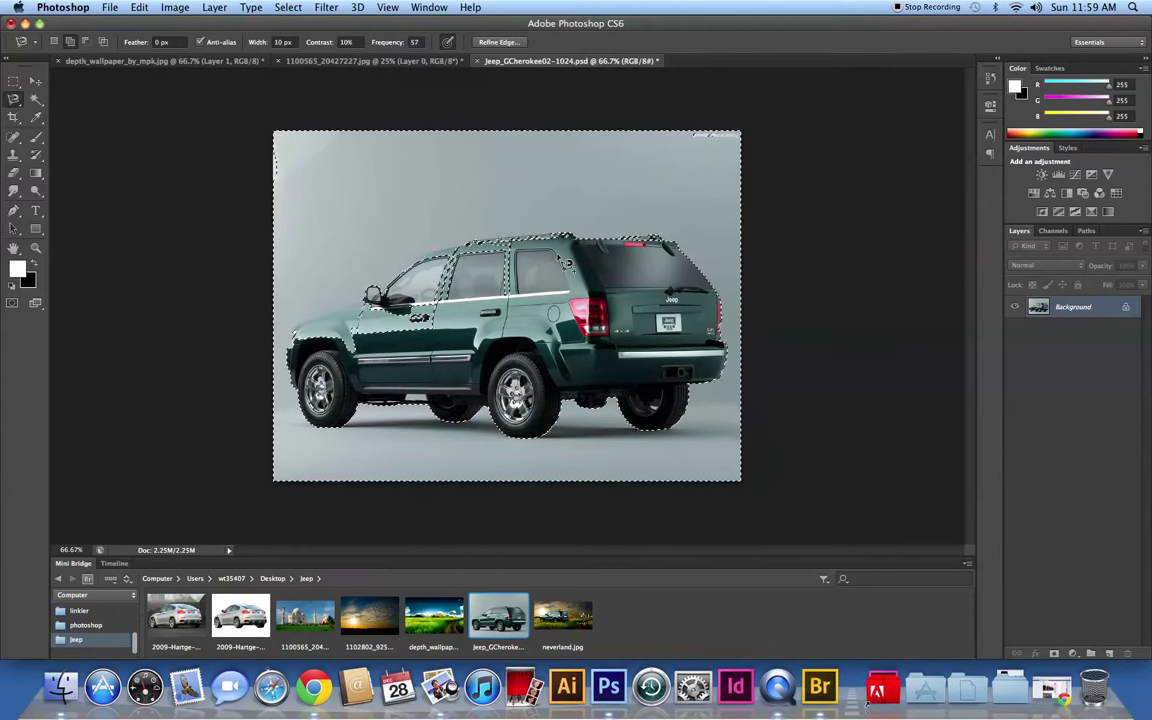
# Step: In Add to Selection mode, trace the Jeep's front edge, windshield and front fender at 200%
pyautogui.click(85, 39)
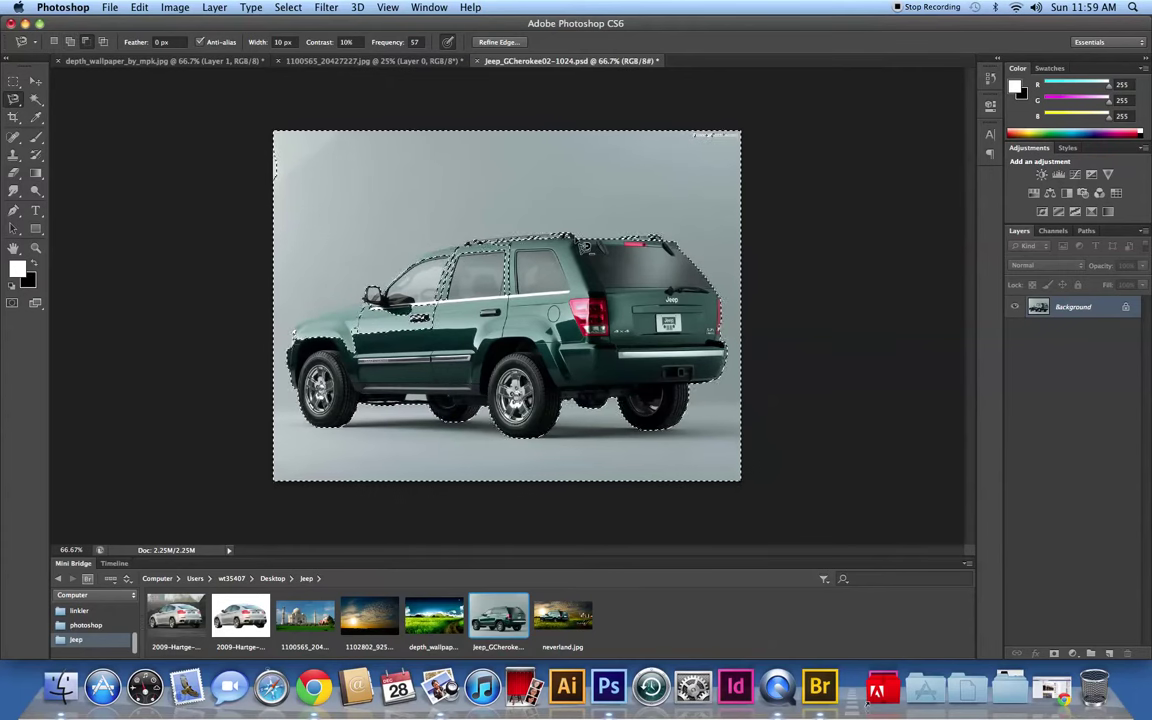
pyautogui.click(292, 338)
pyautogui.press('Return')
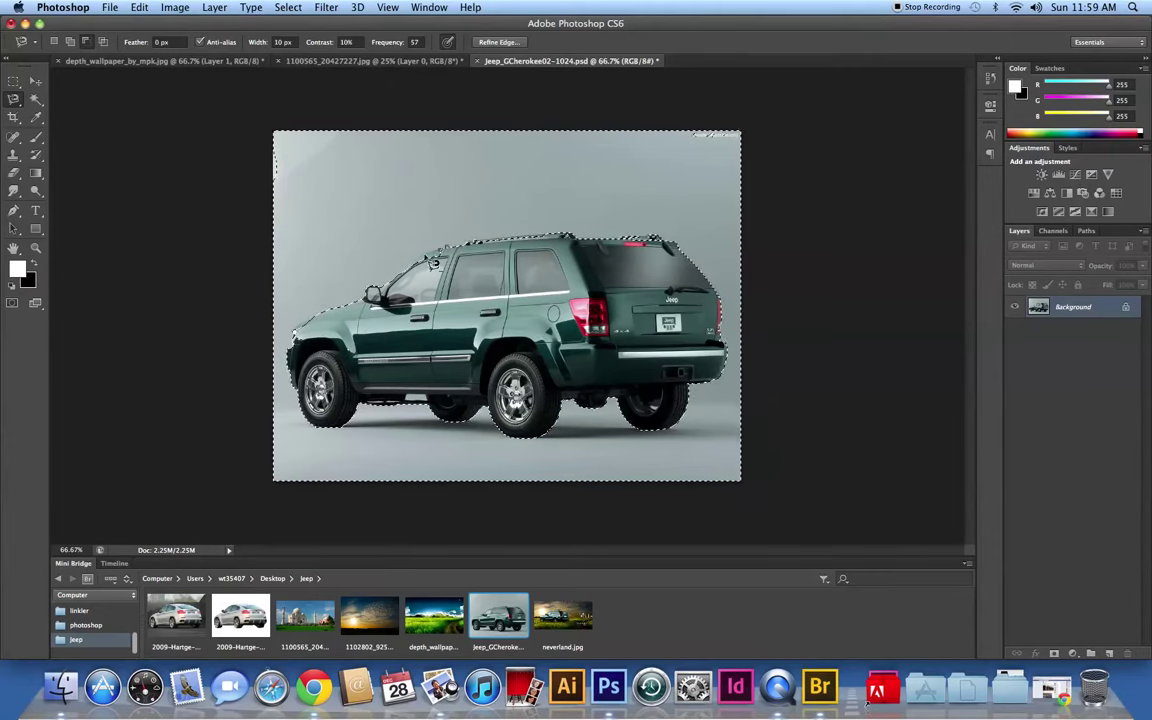
pyautogui.press('super+plus')
pyautogui.scroll(2, 427, 255)
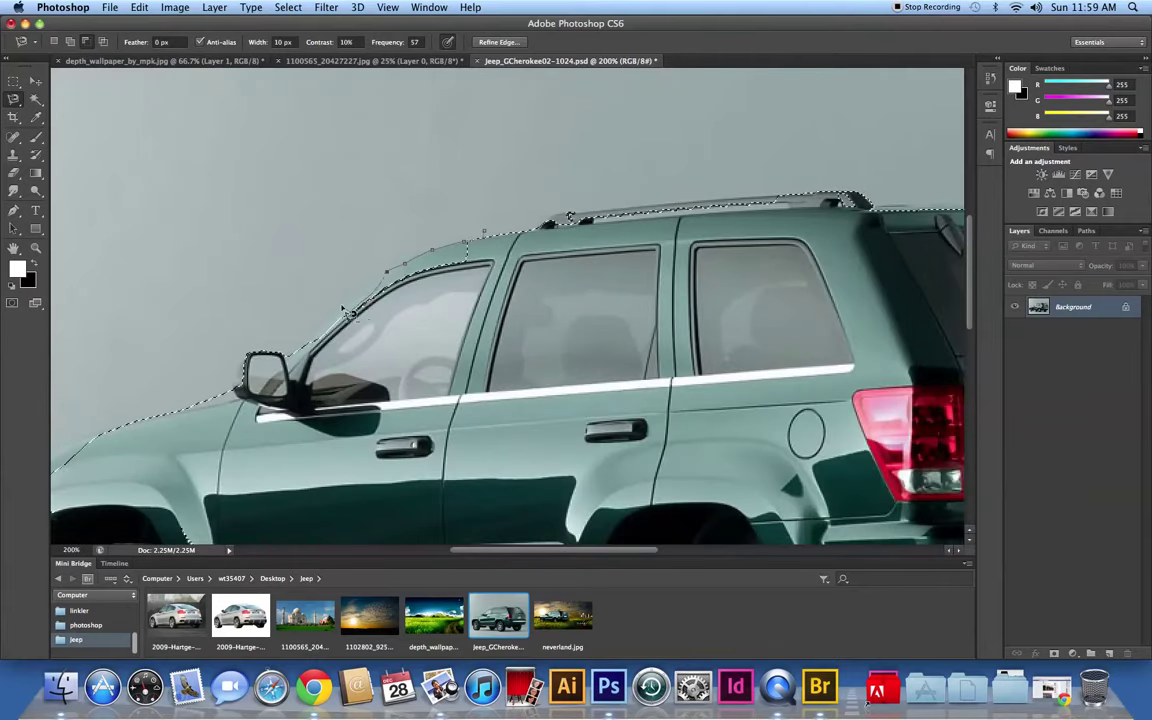
pyautogui.click(297, 366)
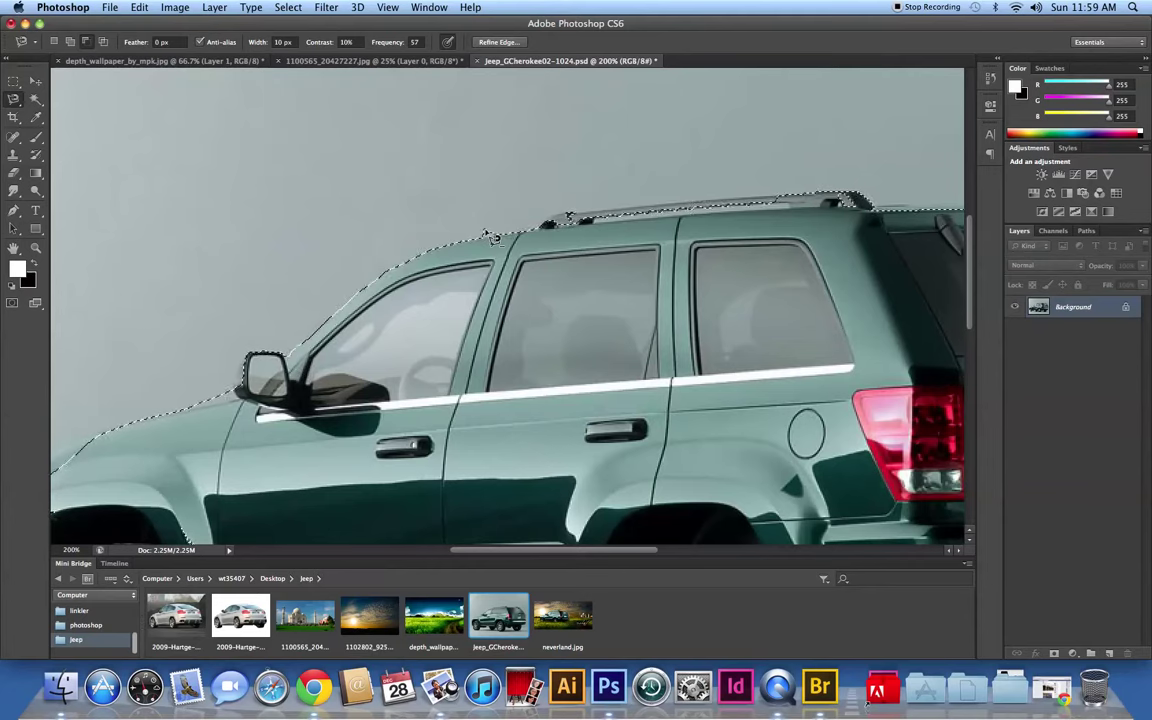
pyautogui.scroll(-5, 466, 294)
pyautogui.hscroll(-5, 466, 294)
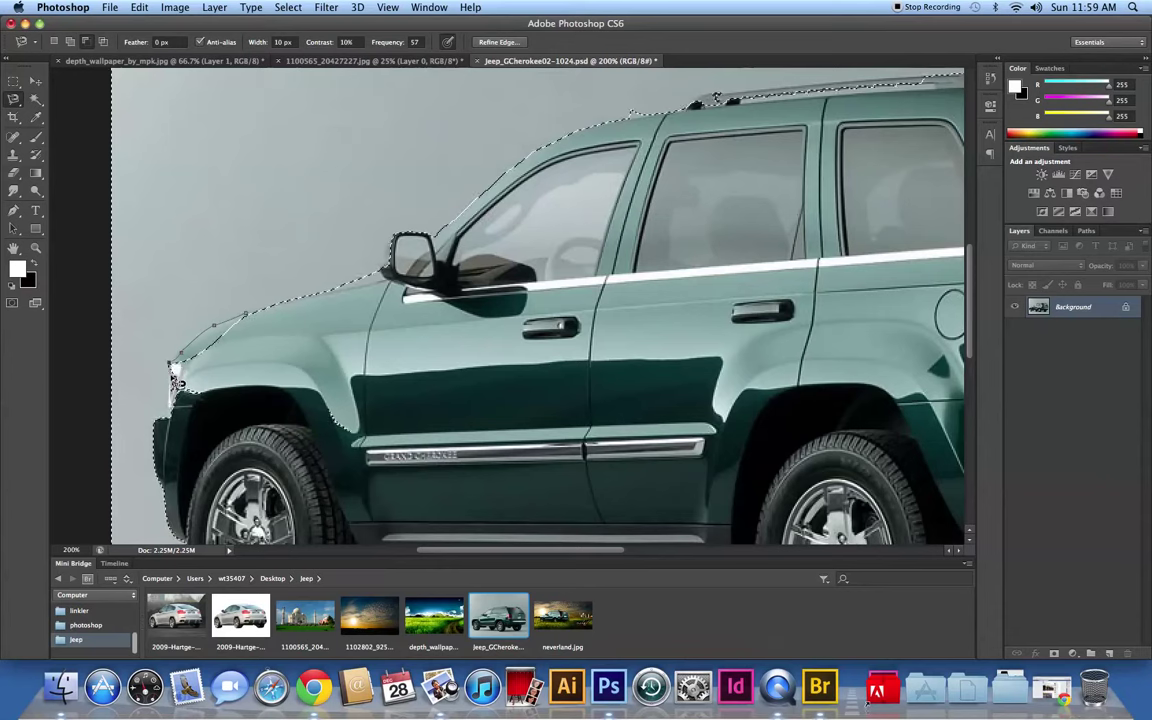
pyautogui.doubleClick(175, 412)
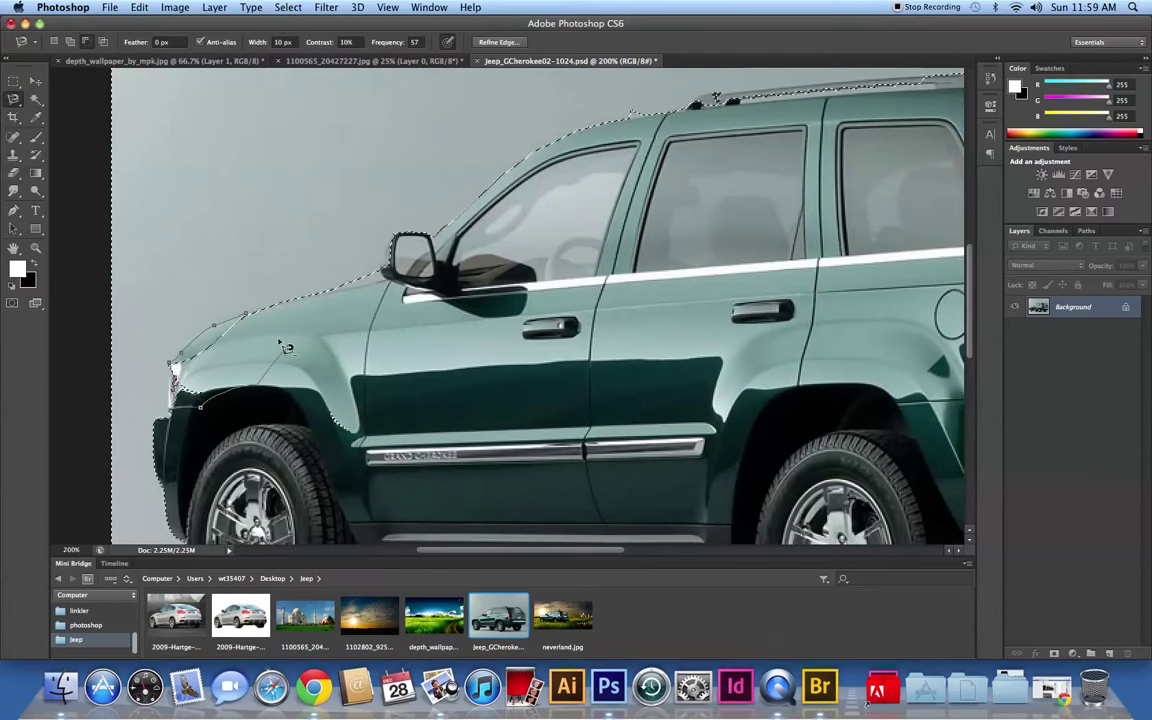
# Step: Outline and trim the small white gap under the Jeep's body
pyautogui.moveTo(247, 317); pyautogui.dragTo(313, 247)
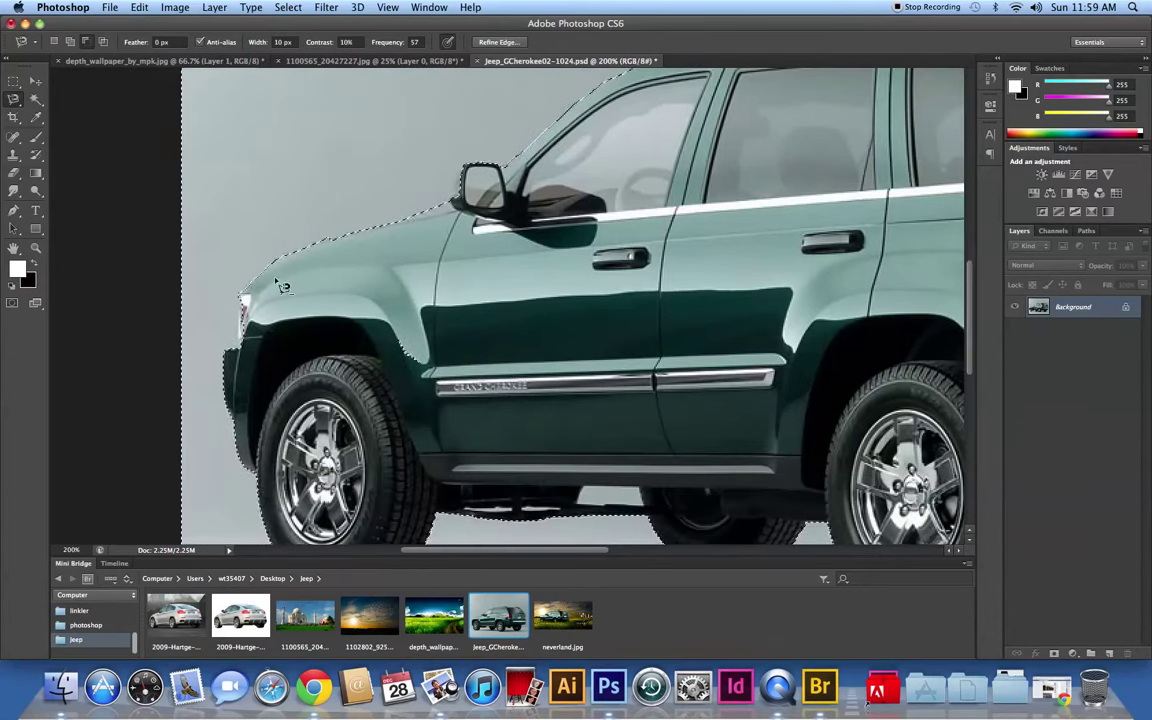
pyautogui.moveTo(388, 369)
pyautogui.mouseDown()
pyautogui.moveTo(338, 281)
pyautogui.moveTo(273, 231)
pyautogui.mouseUp()
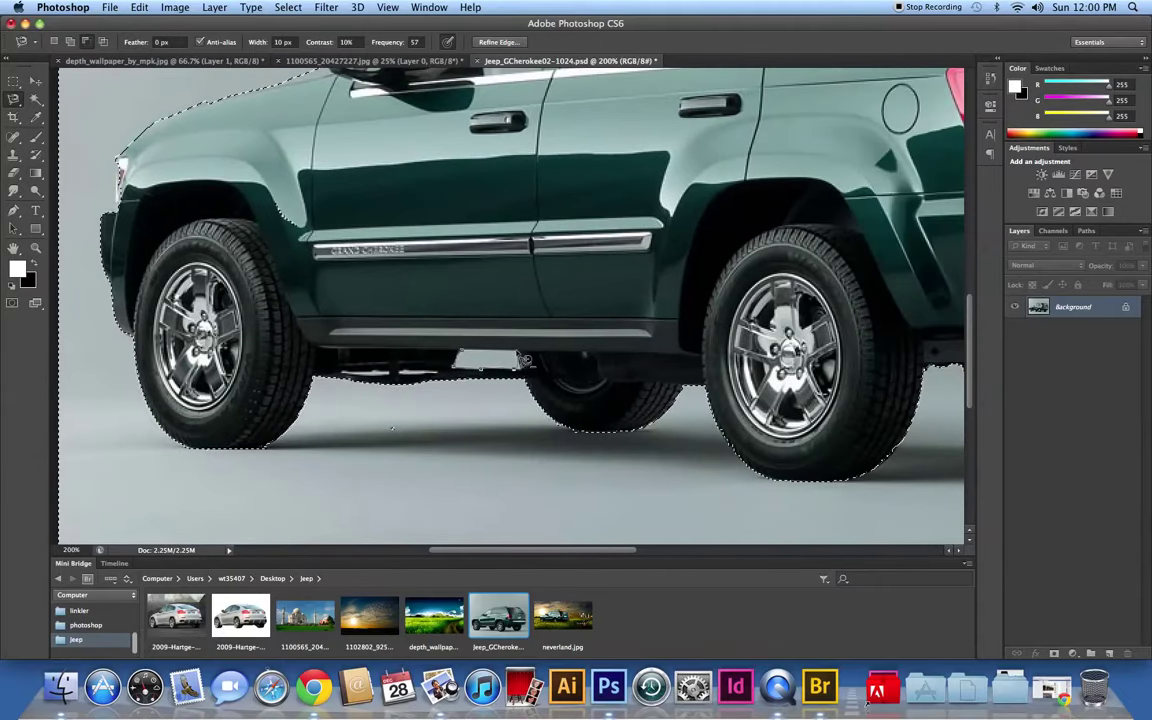
pyautogui.click(470, 360)
pyautogui.keyDown('alt'); pyautogui.click(464, 368); pyautogui.keyUp('alt')
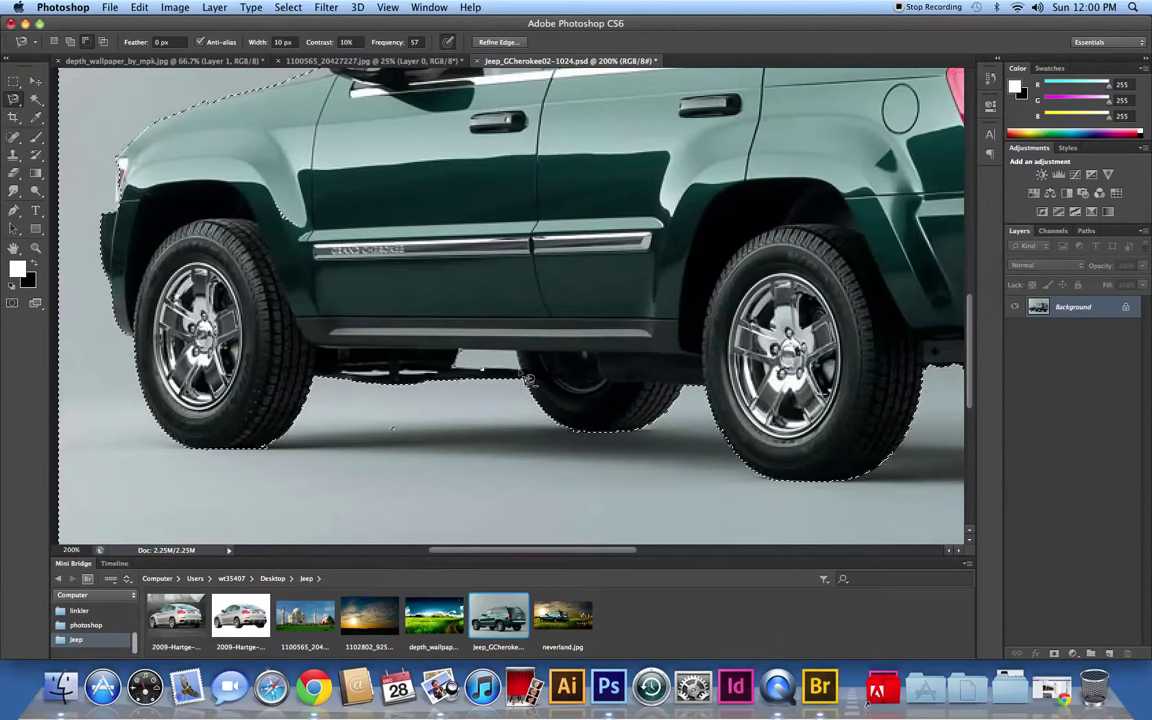
pyautogui.keyDown('alt'); pyautogui.click(468, 360); pyautogui.keyUp('alt')
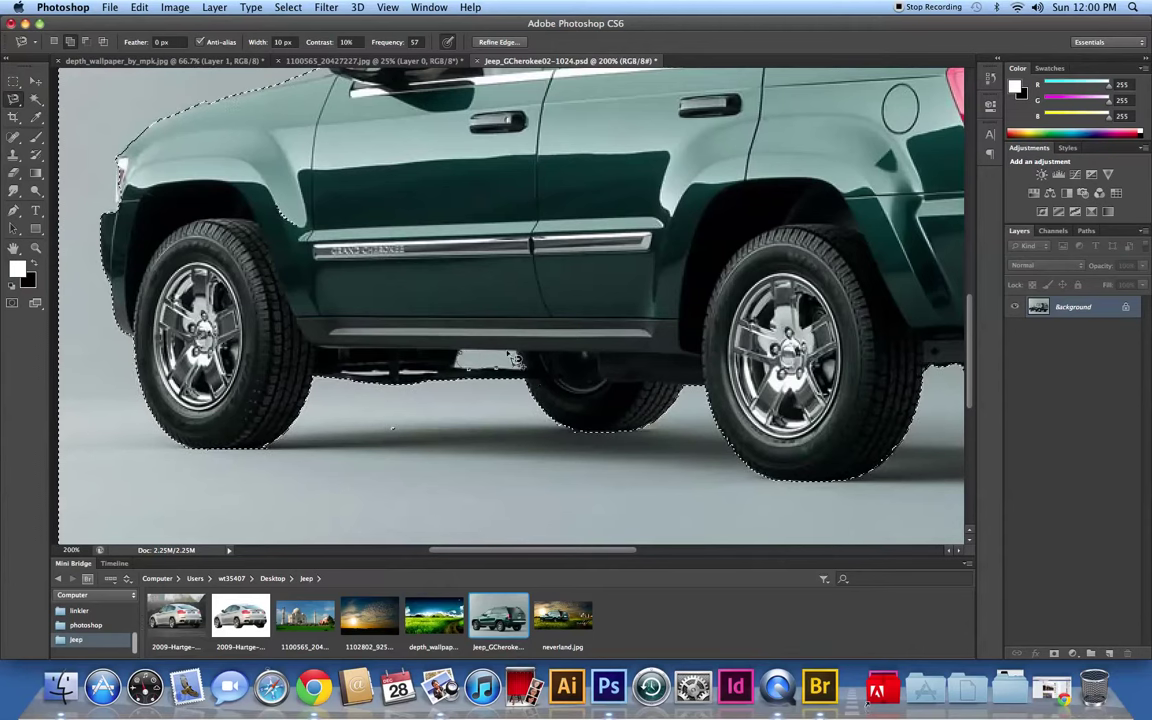
pyautogui.hotkey('shift', 'BackSpace')
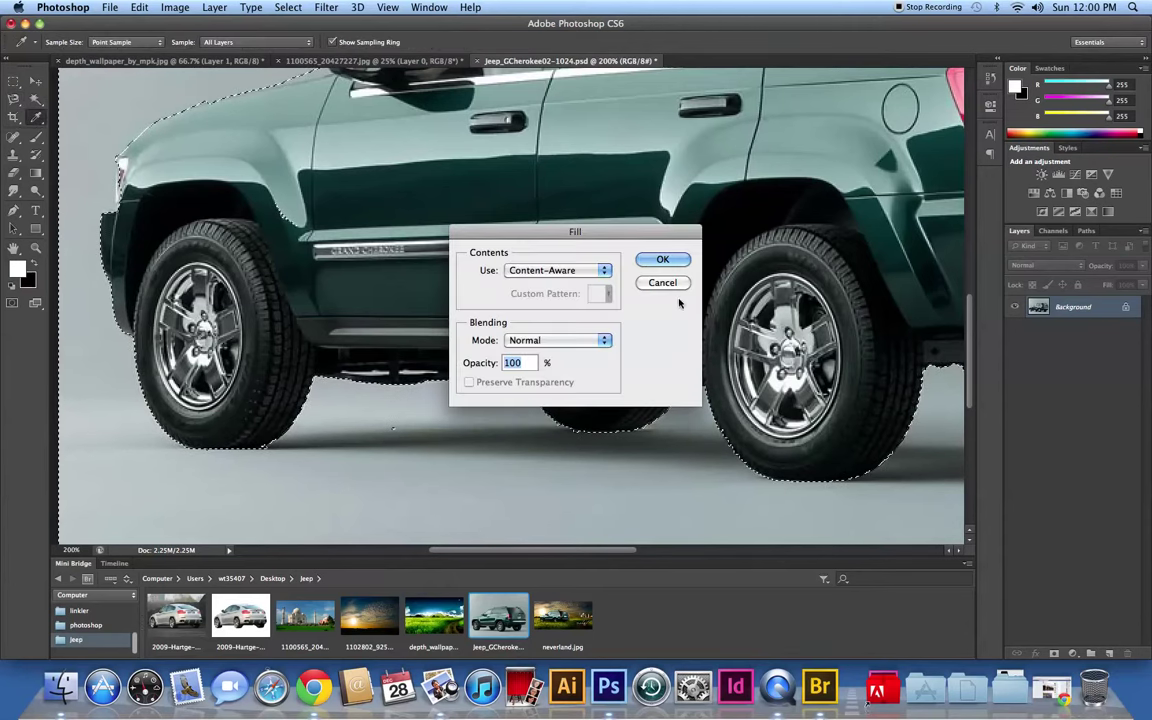
pyautogui.click(667, 283)
pyautogui.moveTo(714, 482)
pyautogui.mouseDown()
pyautogui.moveTo(279, 427)
pyautogui.moveTo(766, 399)
pyautogui.mouseUp()
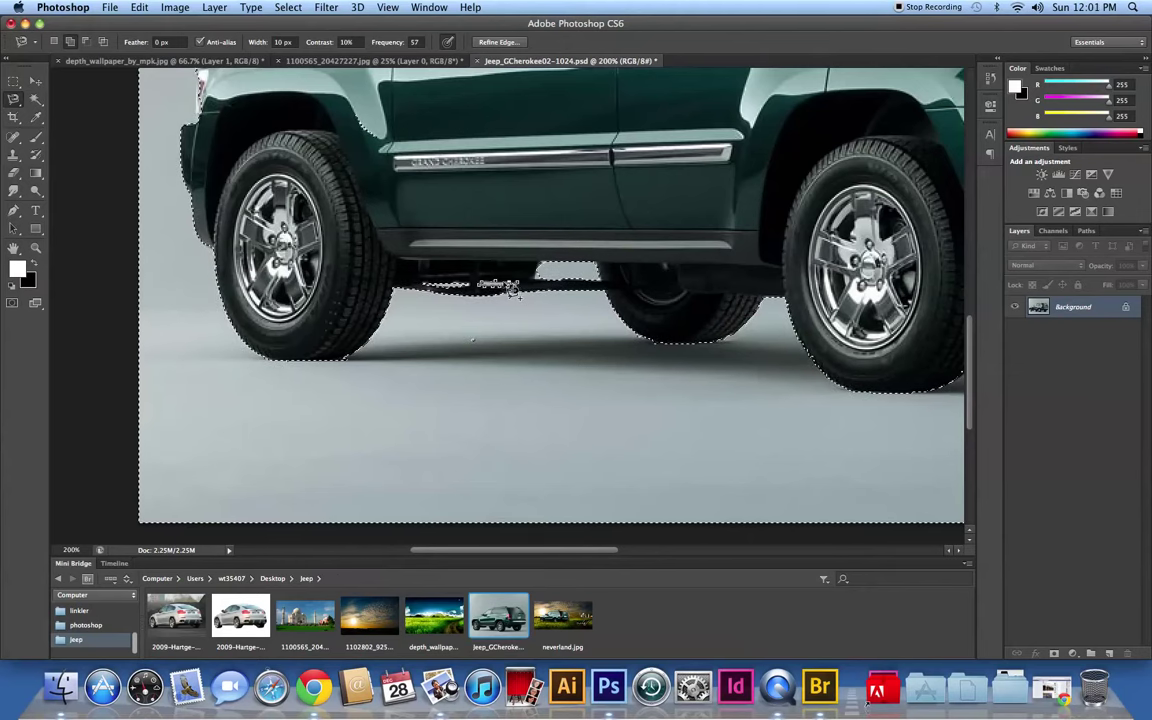
# Step: Trace the Jeep's roof edge and roof-rail corner at 400% zoom, closing each outline
pyautogui.hscroll(5, 717, 242)
pyautogui.scroll(2, 717, 242)
pyautogui.hscroll(5, 717, 242)
pyautogui.scroll(3, 717, 242)
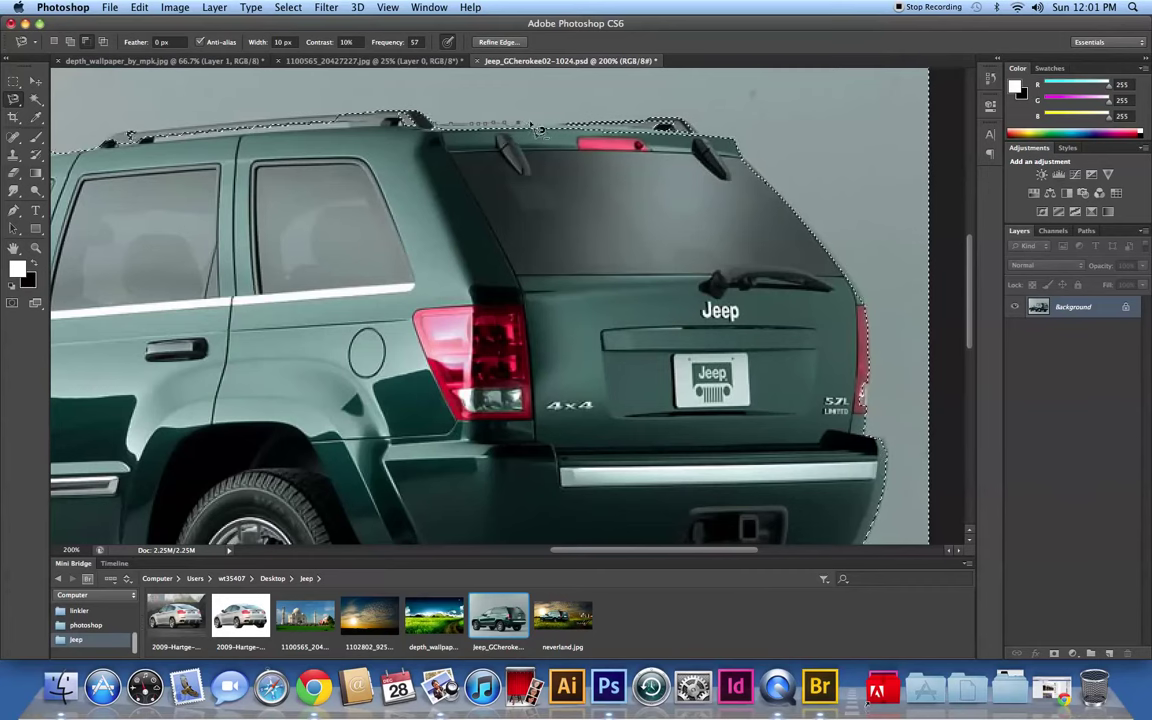
pyautogui.scroll(1, 536, 130)
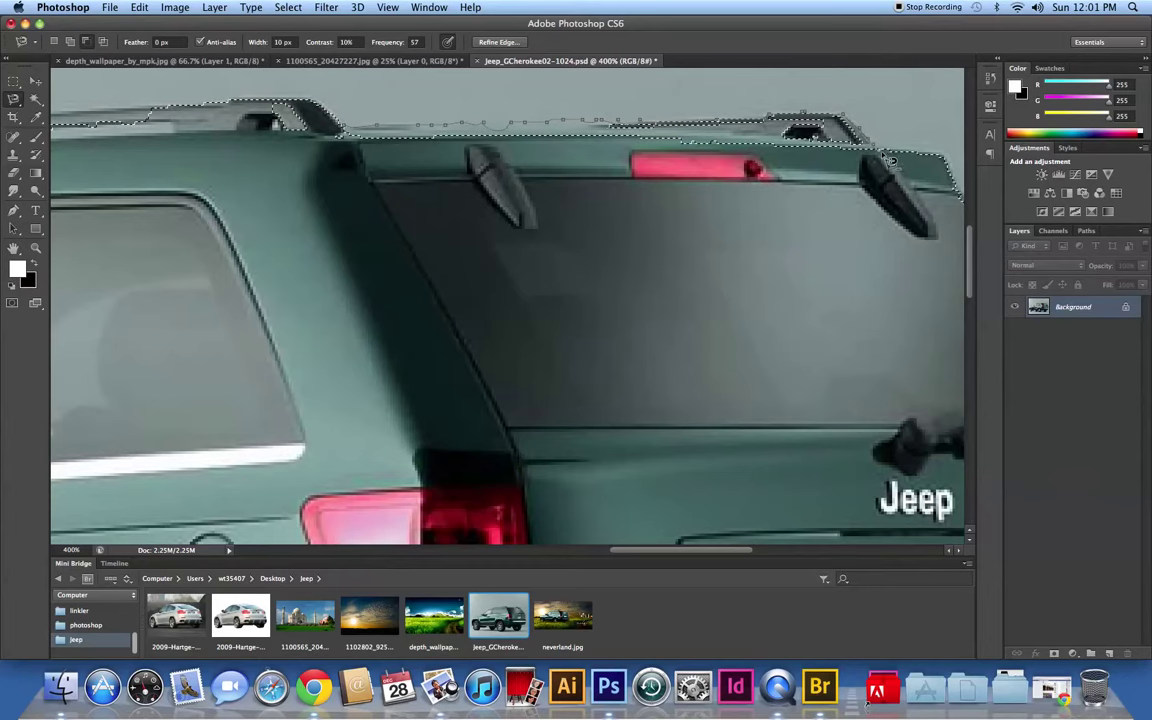
pyautogui.click(352, 132)
pyautogui.scroll(5, 508, 305)
pyautogui.hscroll(-5, 508, 305)
pyautogui.click(610, 303)
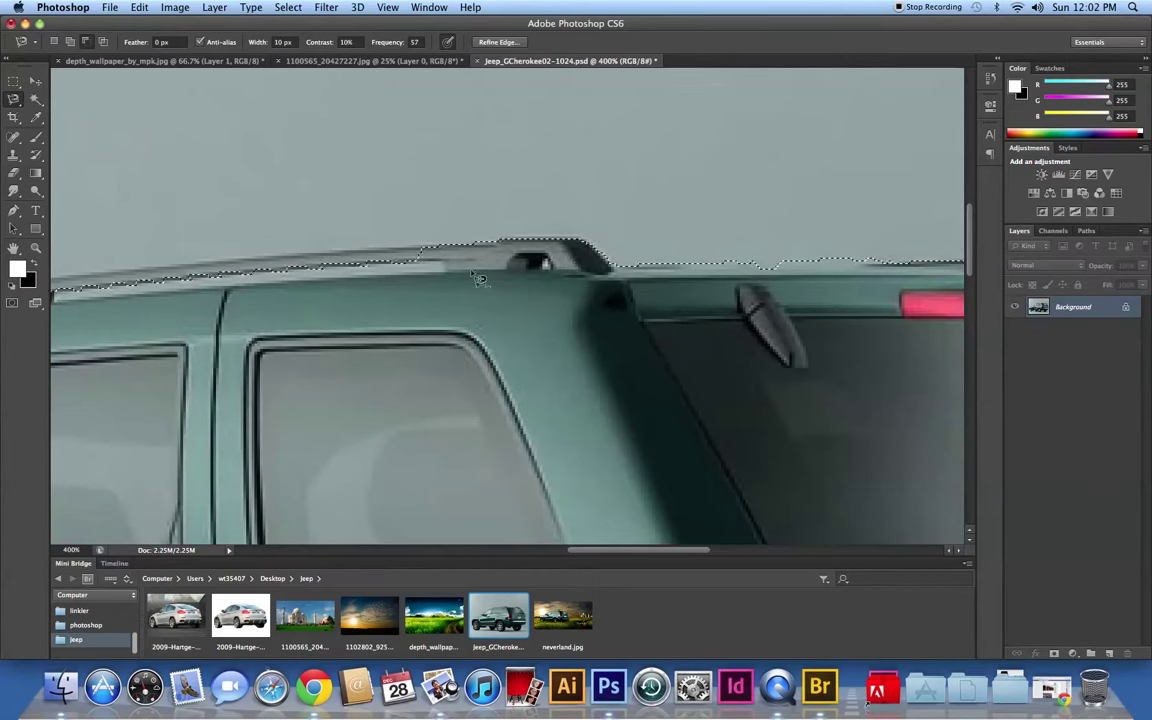
pyautogui.hscroll(-5, 700, 265)
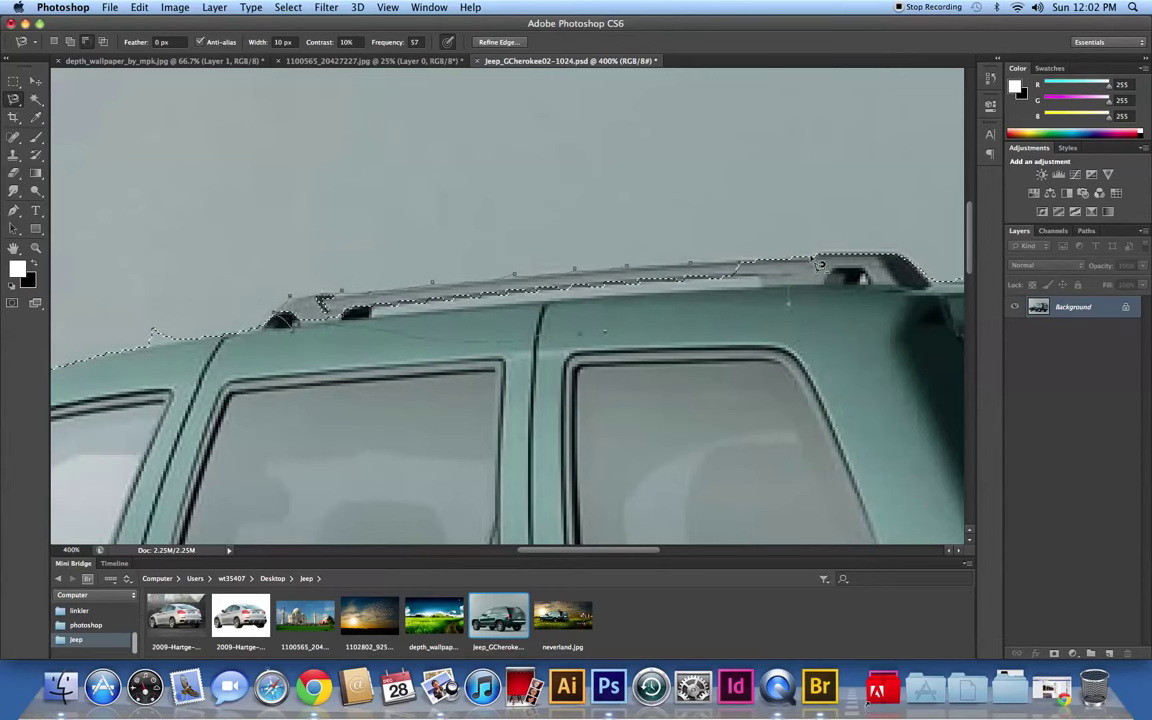
pyautogui.doubleClick(690, 279)
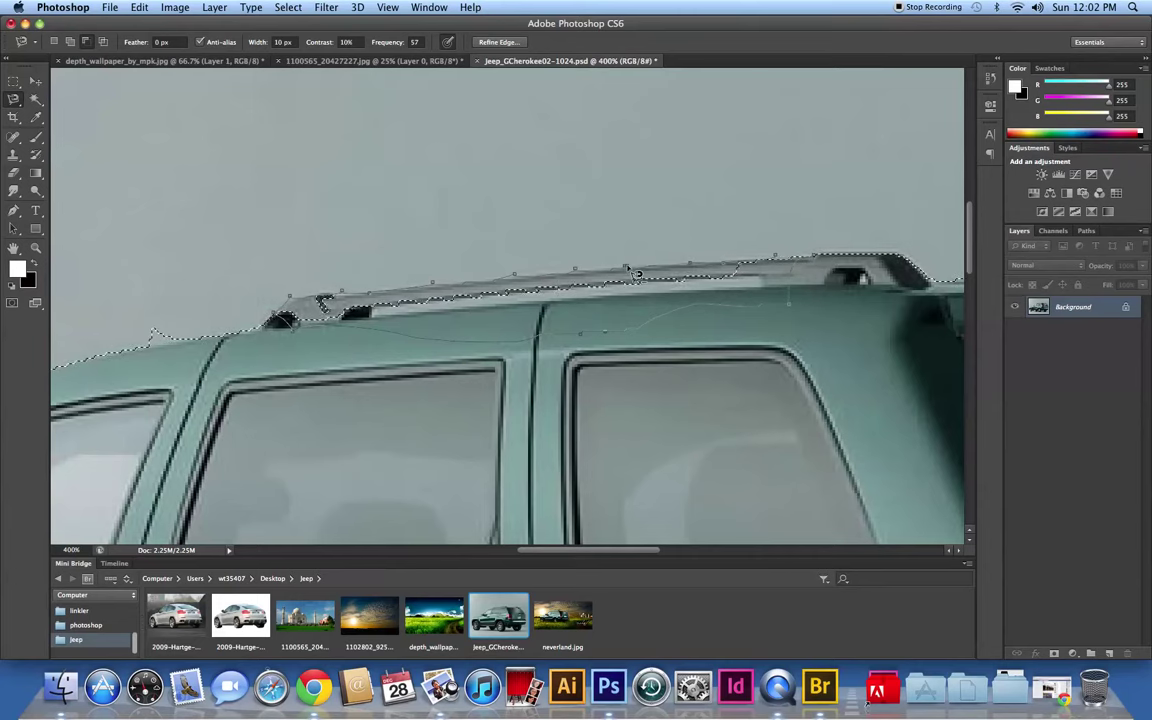
# Step: Enclose the thin background gap inside the roof rack rail in the selection
pyautogui.moveTo(435, 305); pyautogui.dragTo(437, 226)
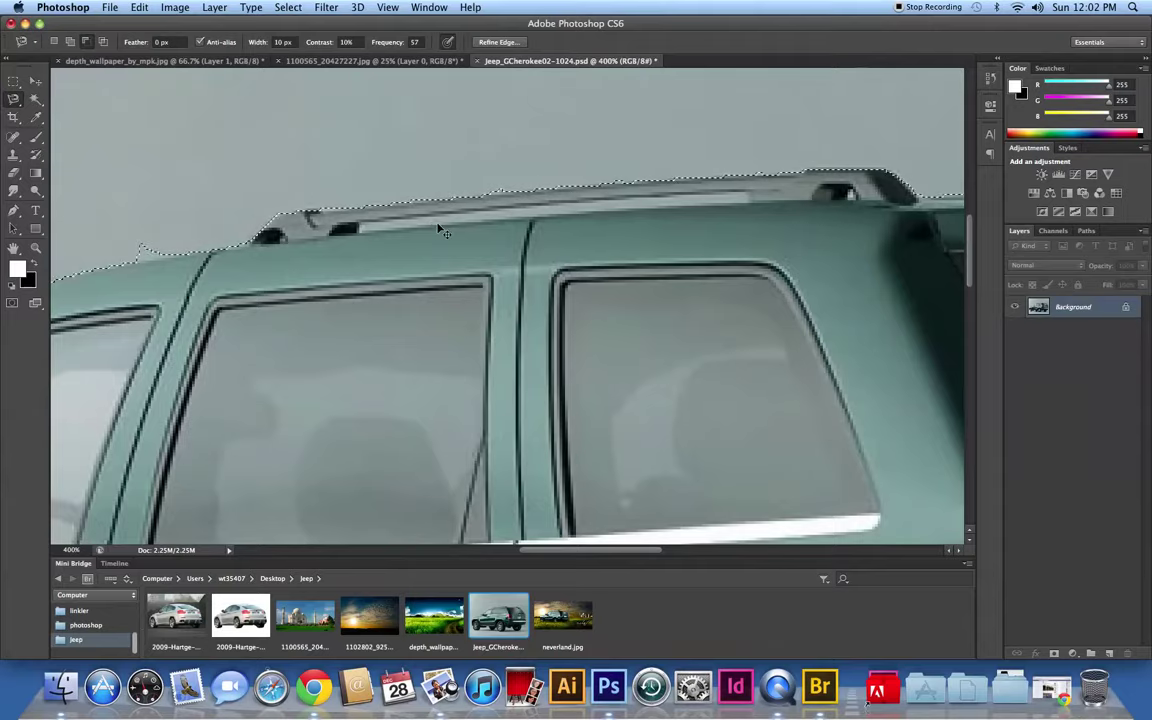
pyautogui.hotkey('ctrl', '1')
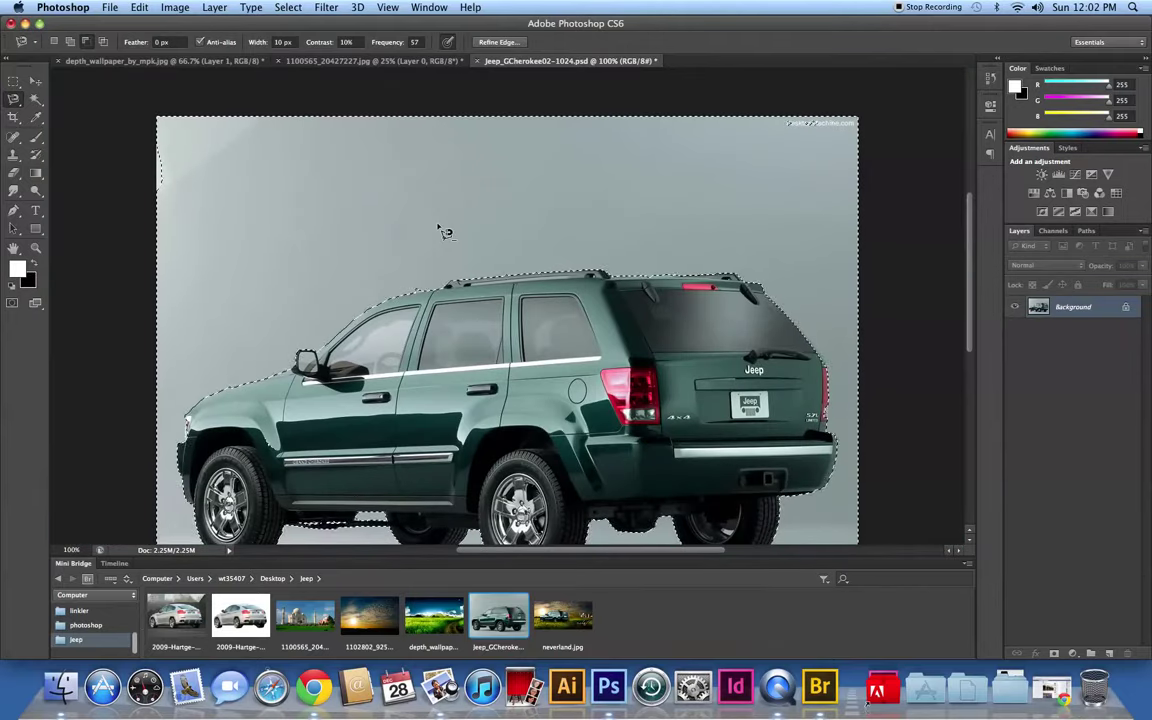
pyautogui.hotkey('ctrl', '-')
pyautogui.hotkey('ctrl', '+')
pyautogui.hotkey('ctrl', '+')
pyautogui.hotkey('ctrl', '+')
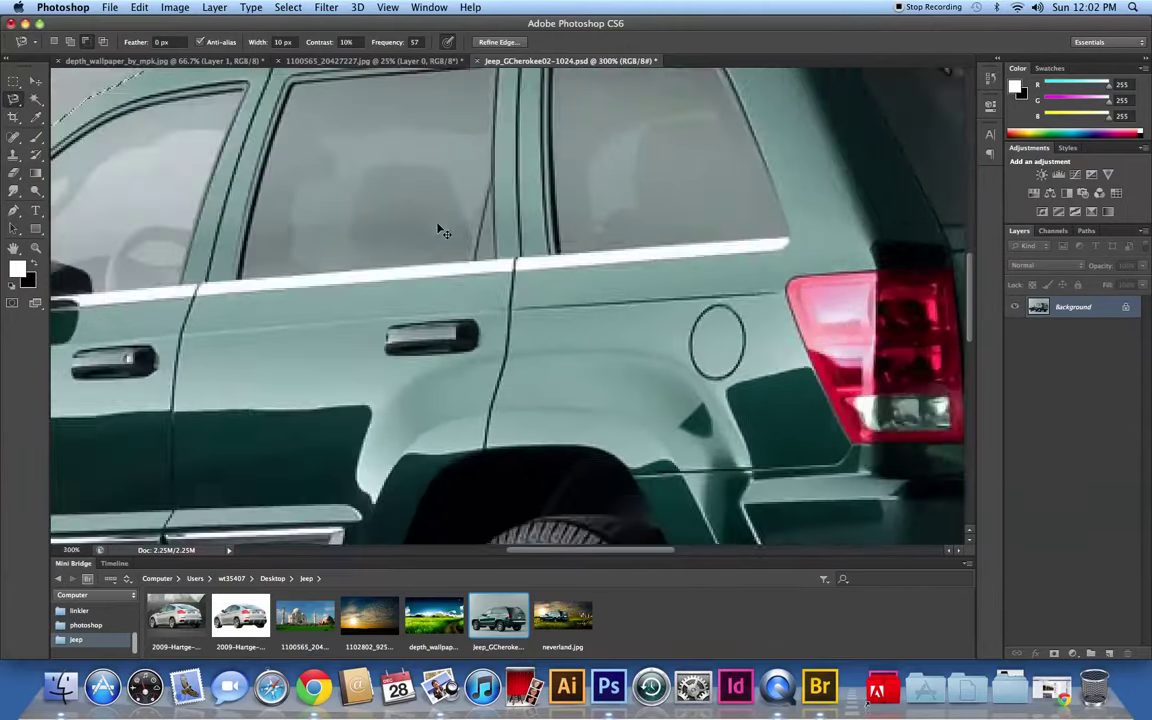
pyautogui.hotkey('ctrl', '+')
pyautogui.moveTo(489, 219)
pyautogui.mouseDown()
pyautogui.moveTo(561, 369)
pyautogui.moveTo(576, 451)
pyautogui.mouseUp()
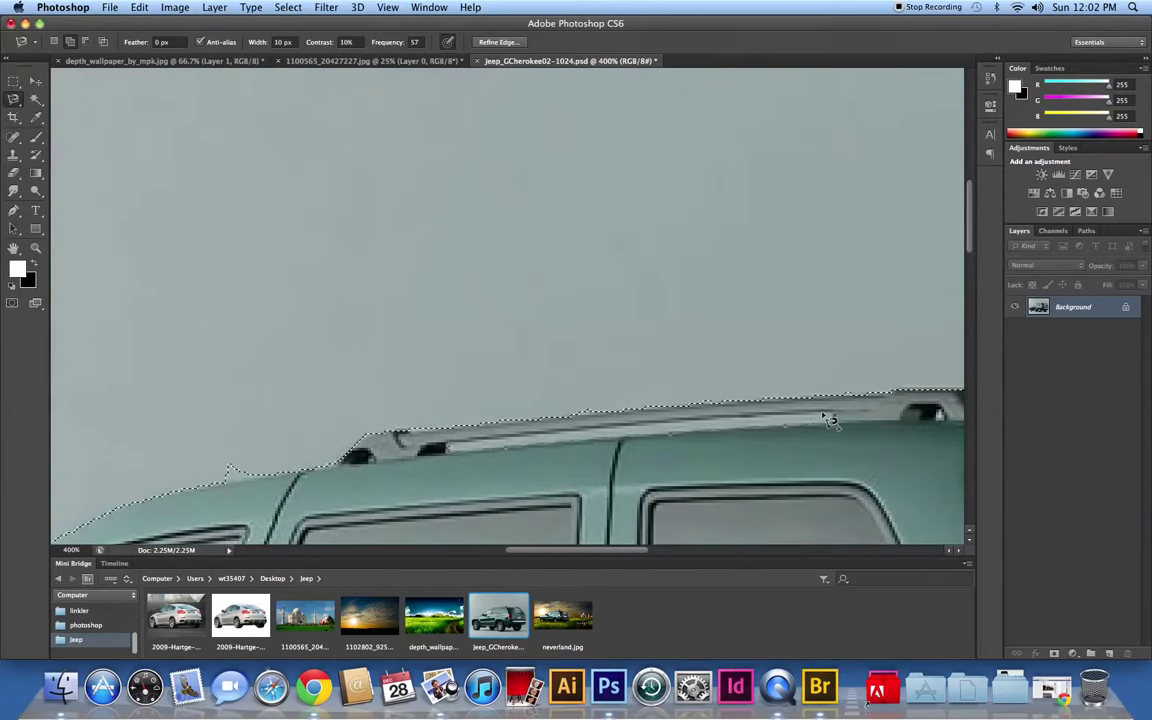
pyautogui.click(453, 452)
# Step: Drag the un-inverted selection into the landscape, then undo the wrong paste
pyautogui.press('v')
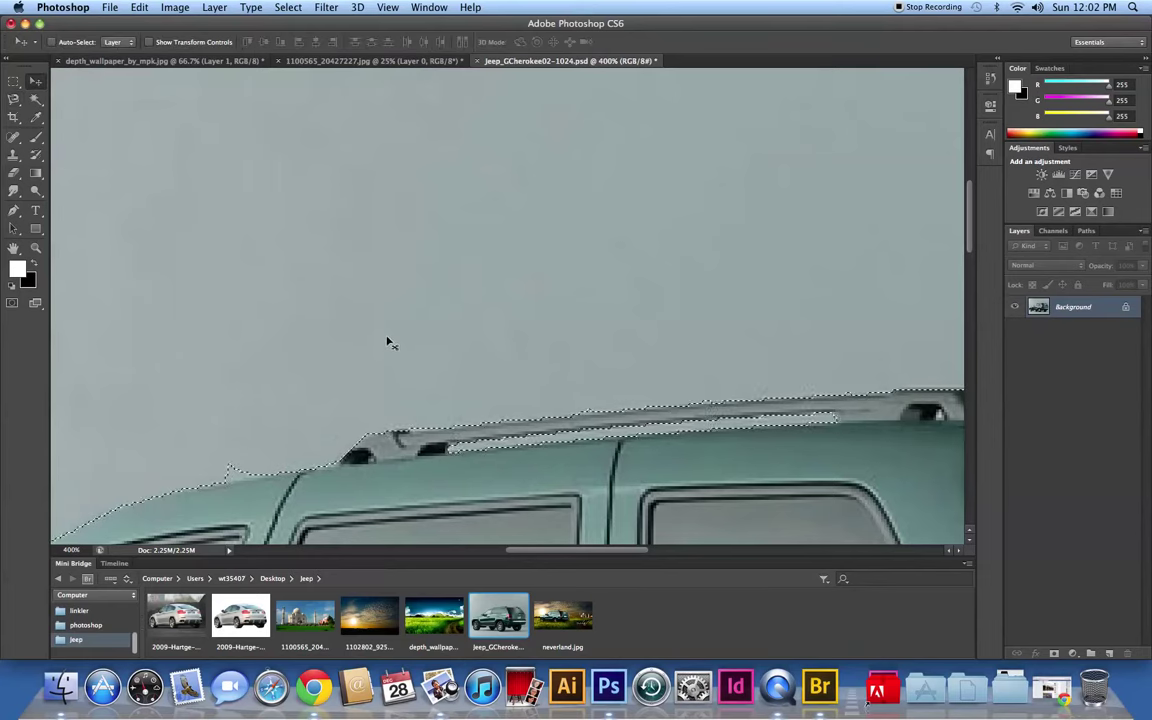
pyautogui.press('super+minus')
pyautogui.press('super+minus')
pyautogui.press('super+minus')
pyautogui.press('super+minus')
pyautogui.moveTo(442, 322); pyautogui.dragTo(445, 166)
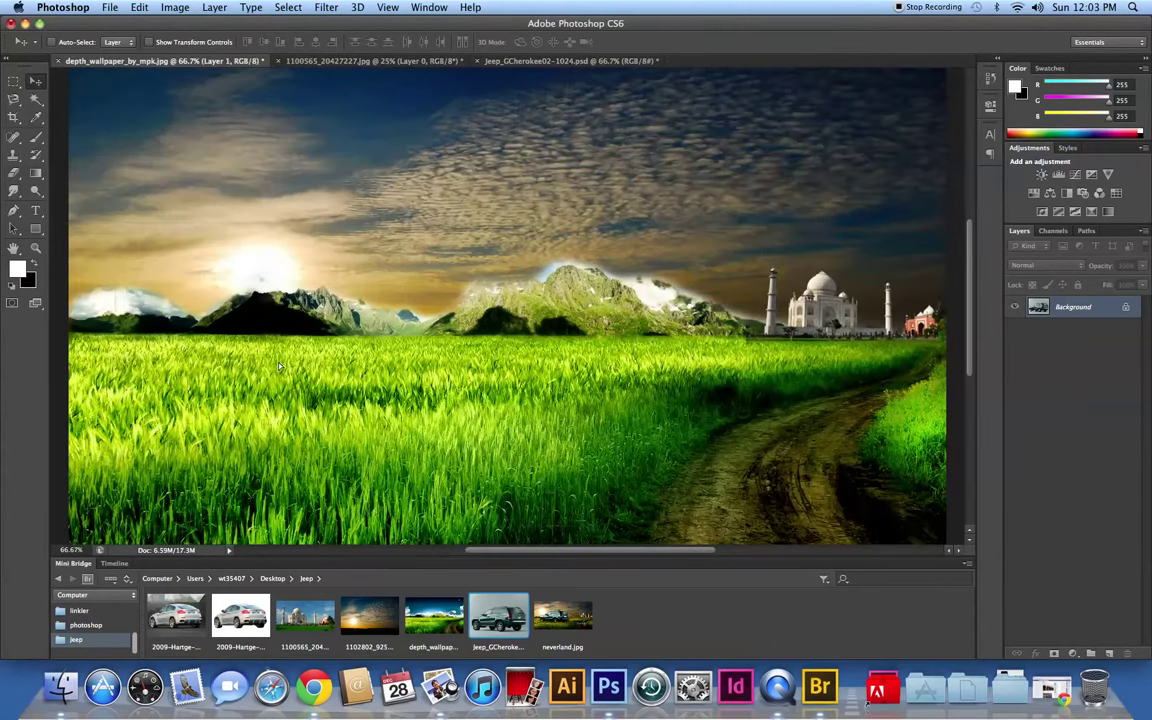
pyautogui.moveTo(445, 166); pyautogui.dragTo(285, 370)
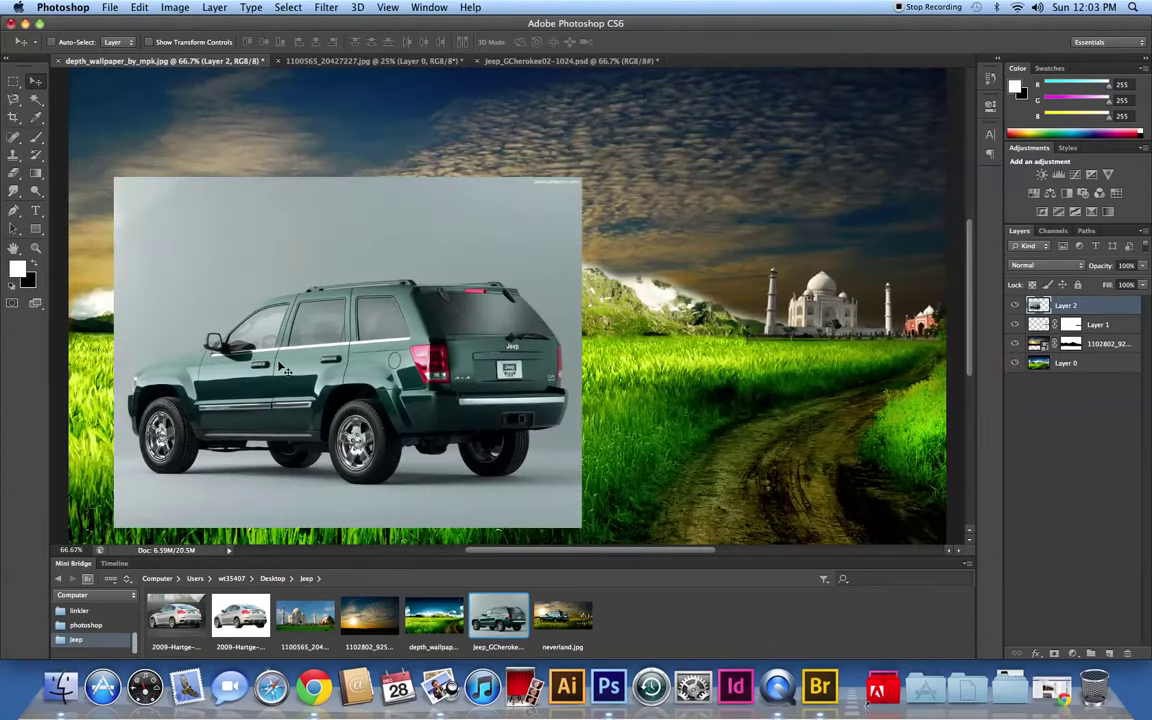
pyautogui.press('super+z')
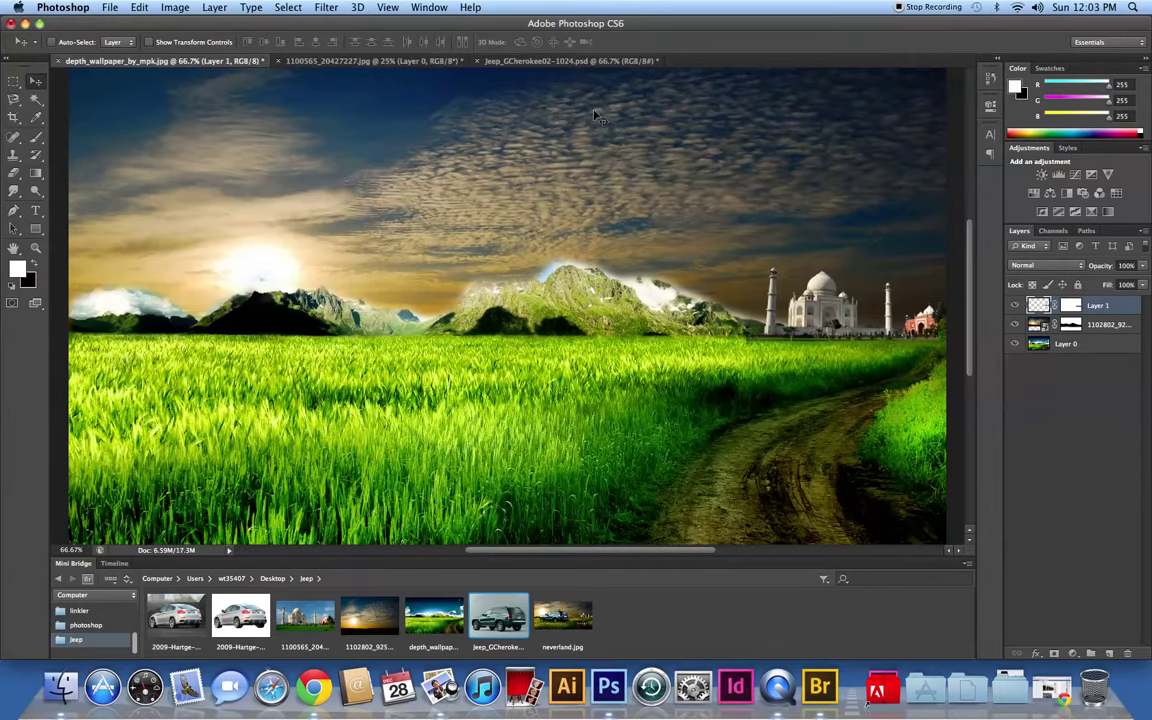
pyautogui.click(570, 60)
# Step: Invert the selection, drop the Jeep into the landscape as Layer 2, and set it on the grass
pyautogui.click(357, 7)
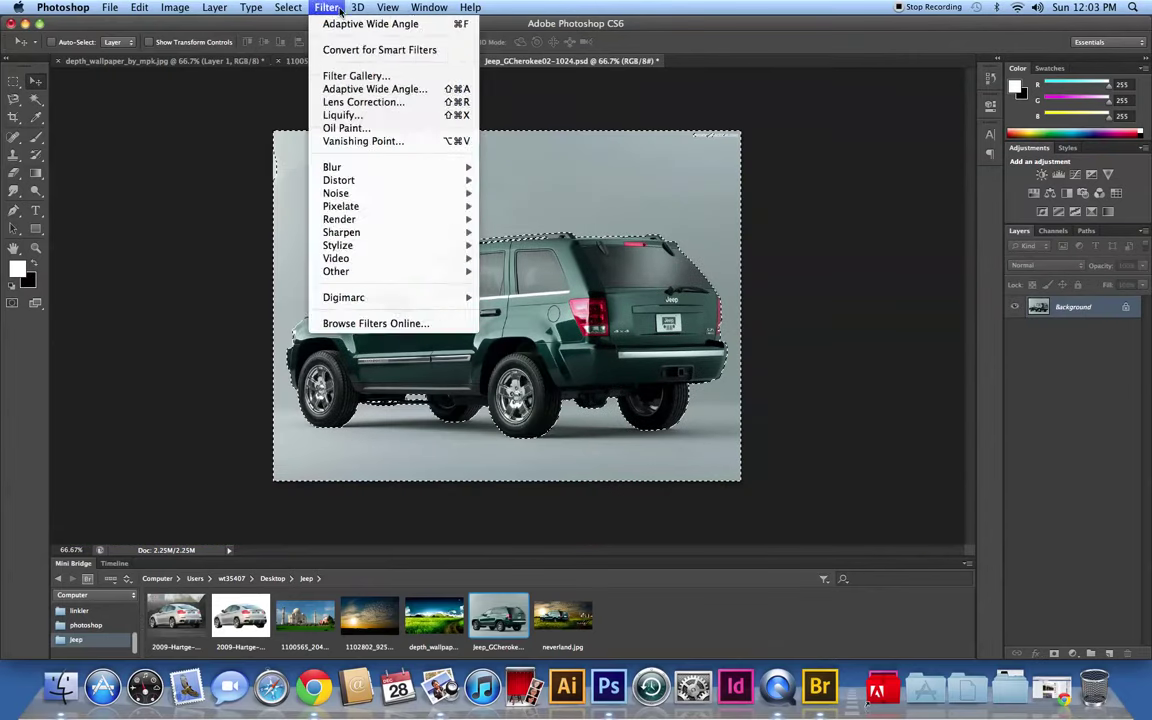
pyautogui.click(298, 62)
pyautogui.moveTo(590, 300); pyautogui.dragTo(255, 62)
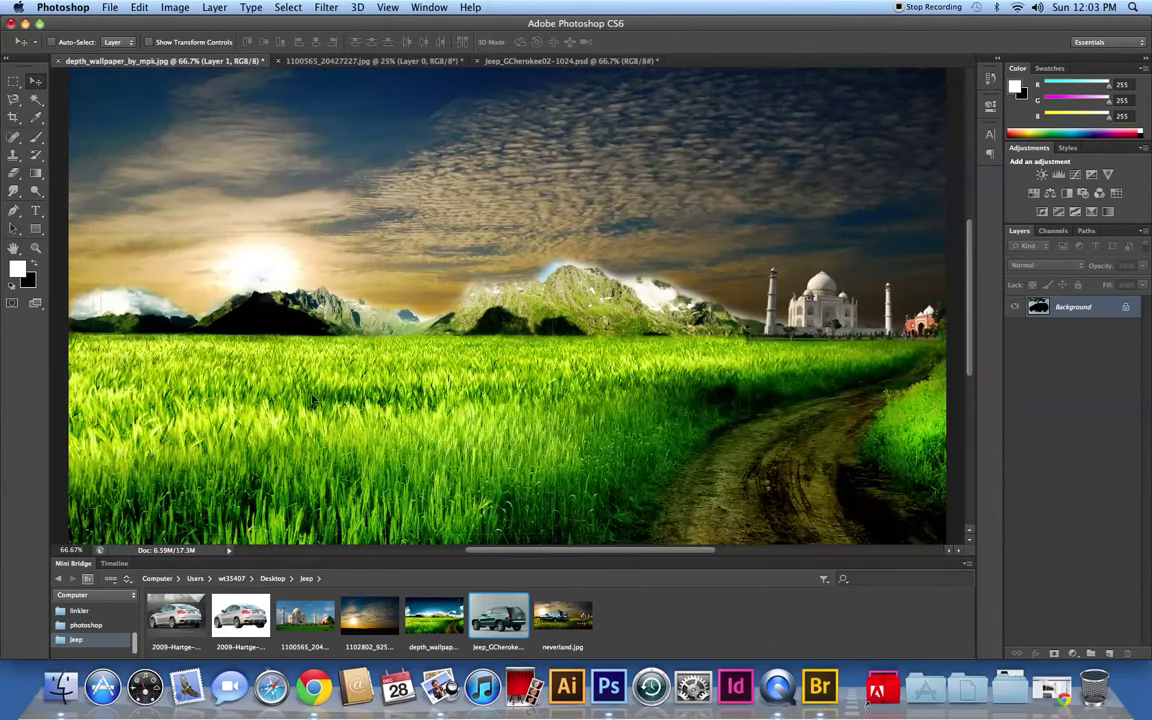
pyautogui.moveTo(313, 400); pyautogui.dragTo(342, 414)
pyautogui.scroll(-3, 452, 412)
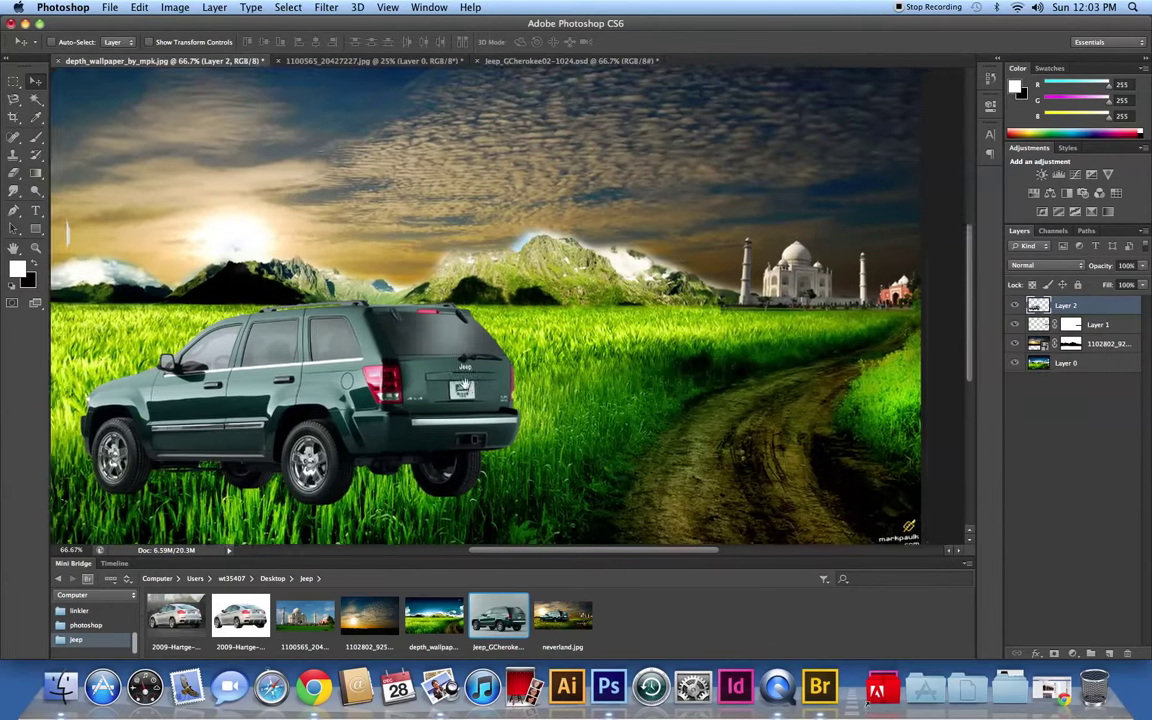
pyautogui.moveTo(418, 383); pyautogui.dragTo(431, 337)
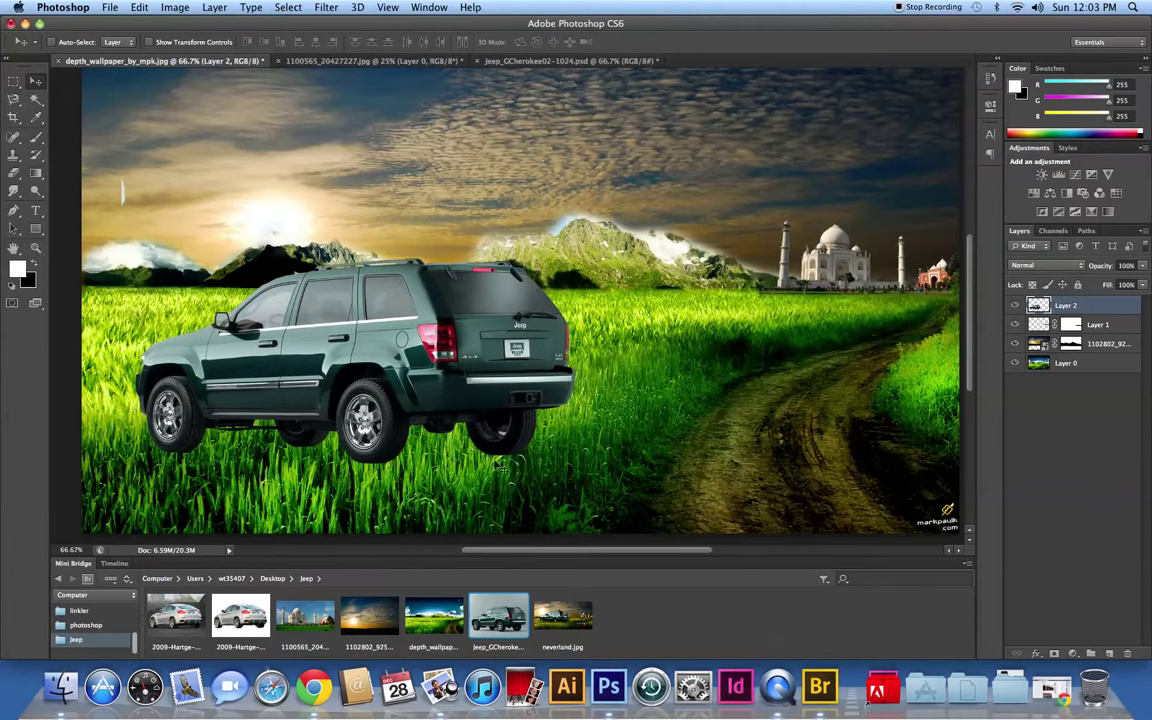
pyautogui.moveTo(415, 382); pyautogui.dragTo(412, 365)
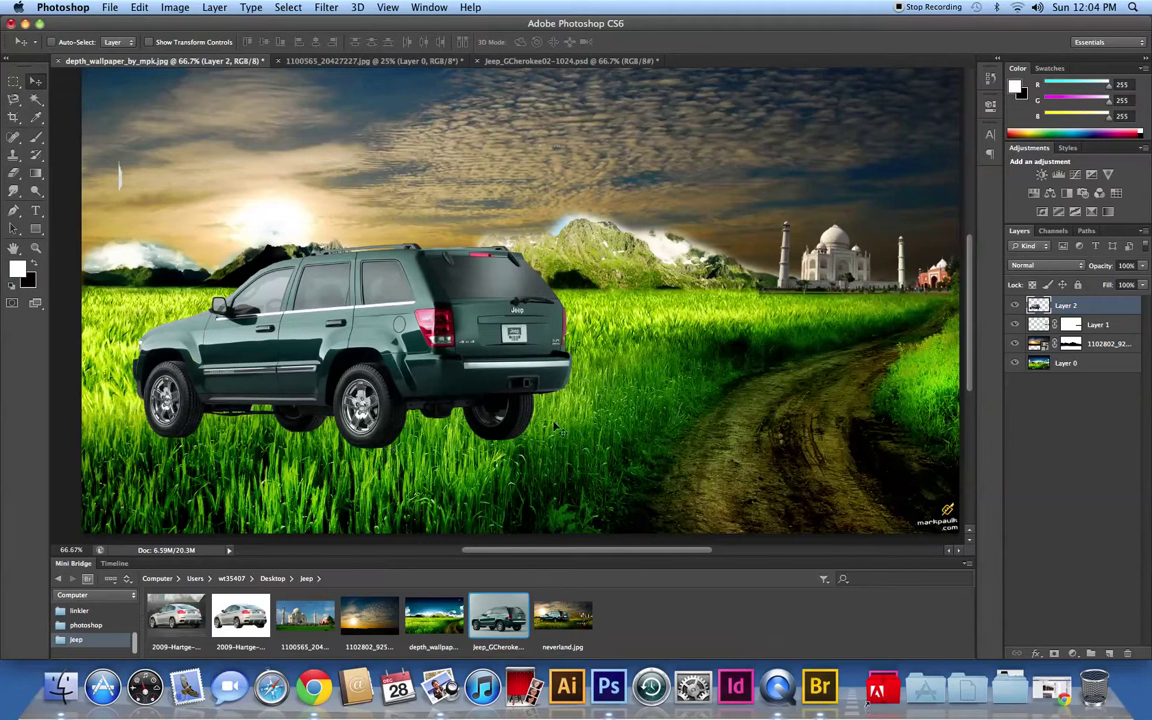
# Step: Open neverland.jpg from Mini Bridge in Photoshop as a reference of the finished scene
pyautogui.rightClick(573, 626)
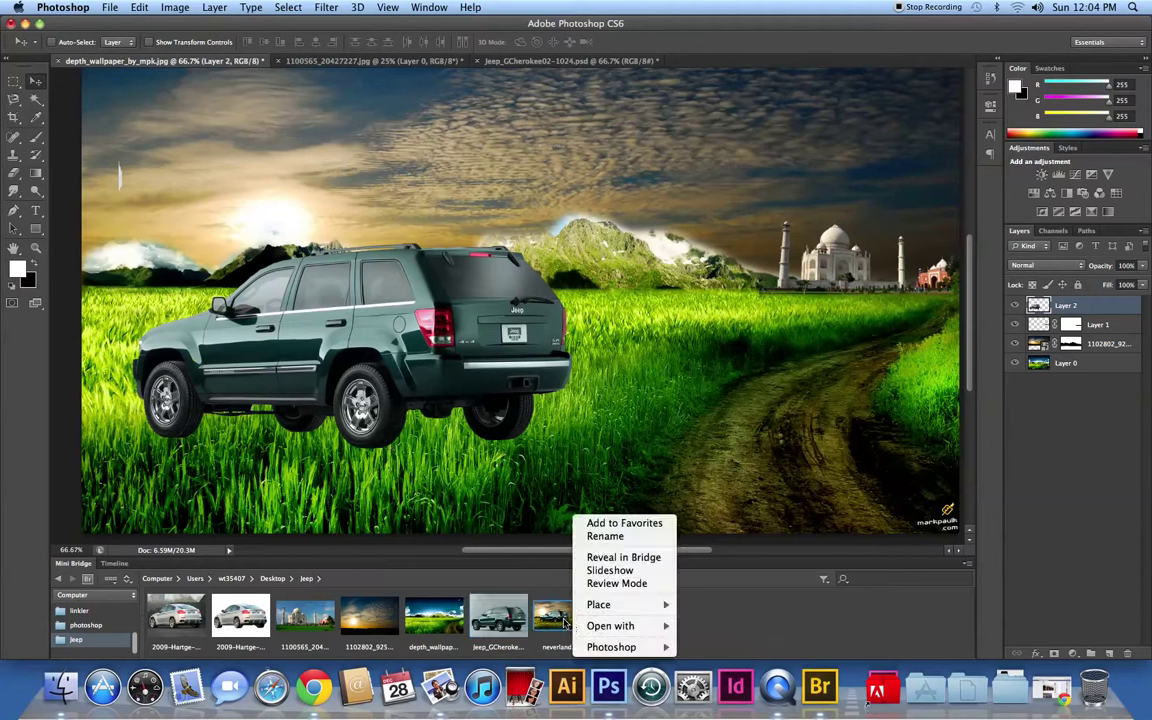
pyautogui.click(565, 623)
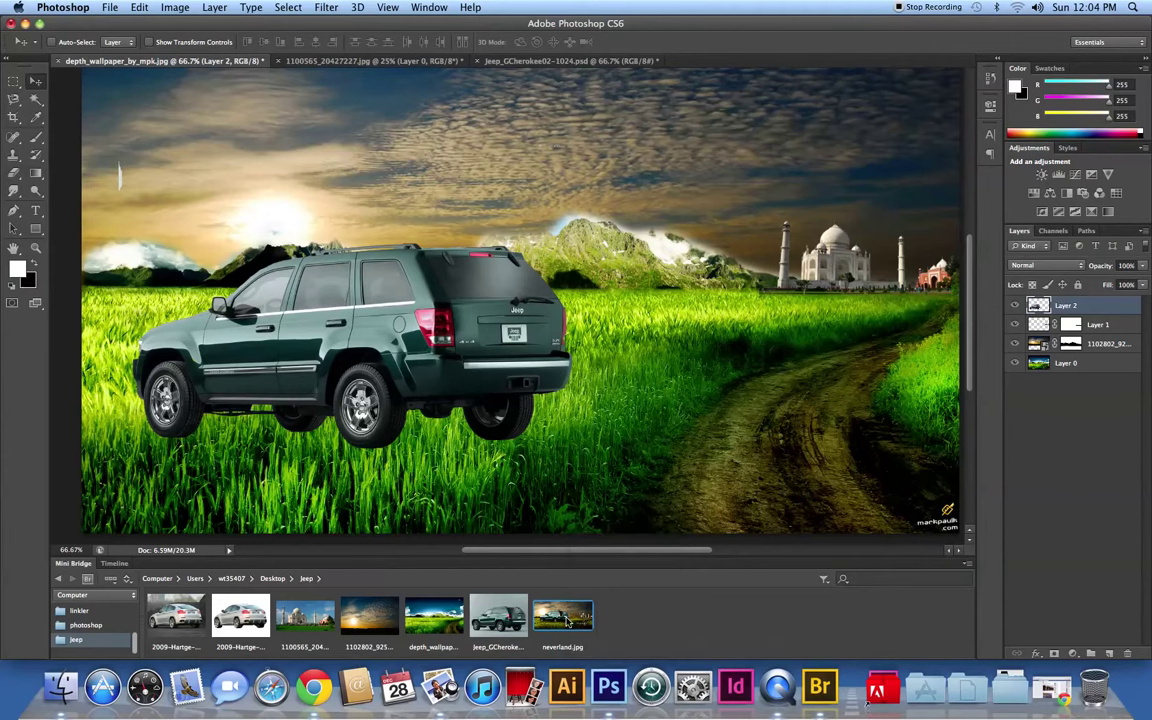
pyautogui.rightClick(567, 621)
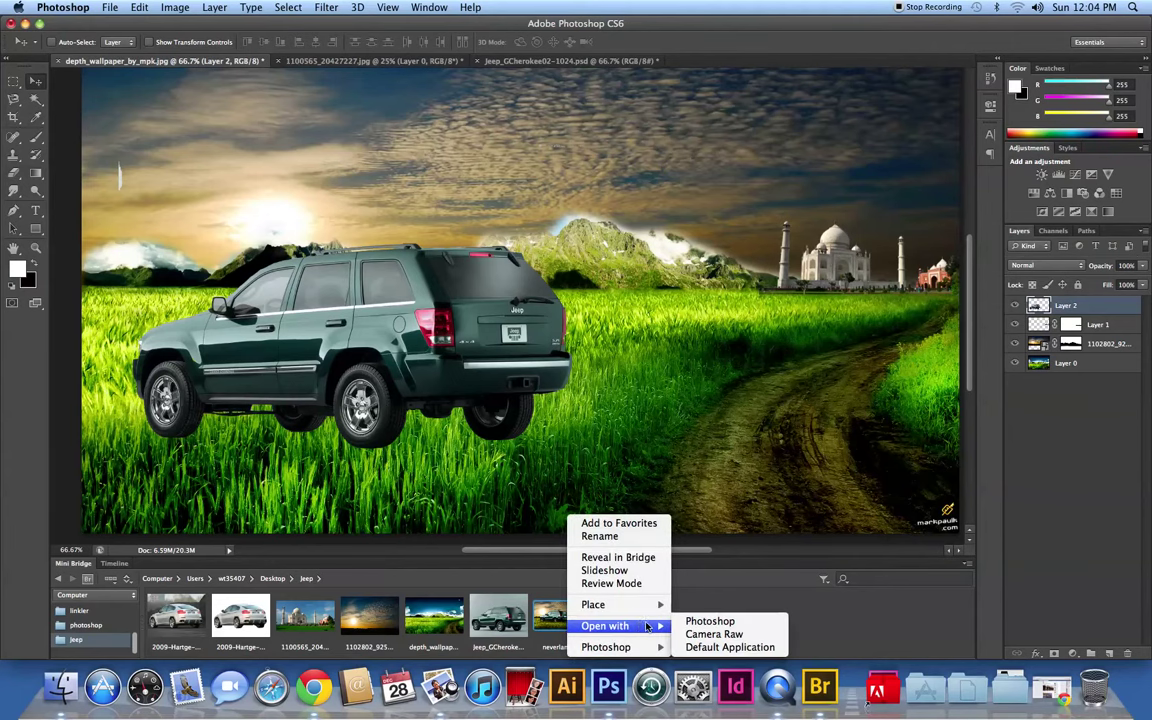
pyautogui.click(705, 646)
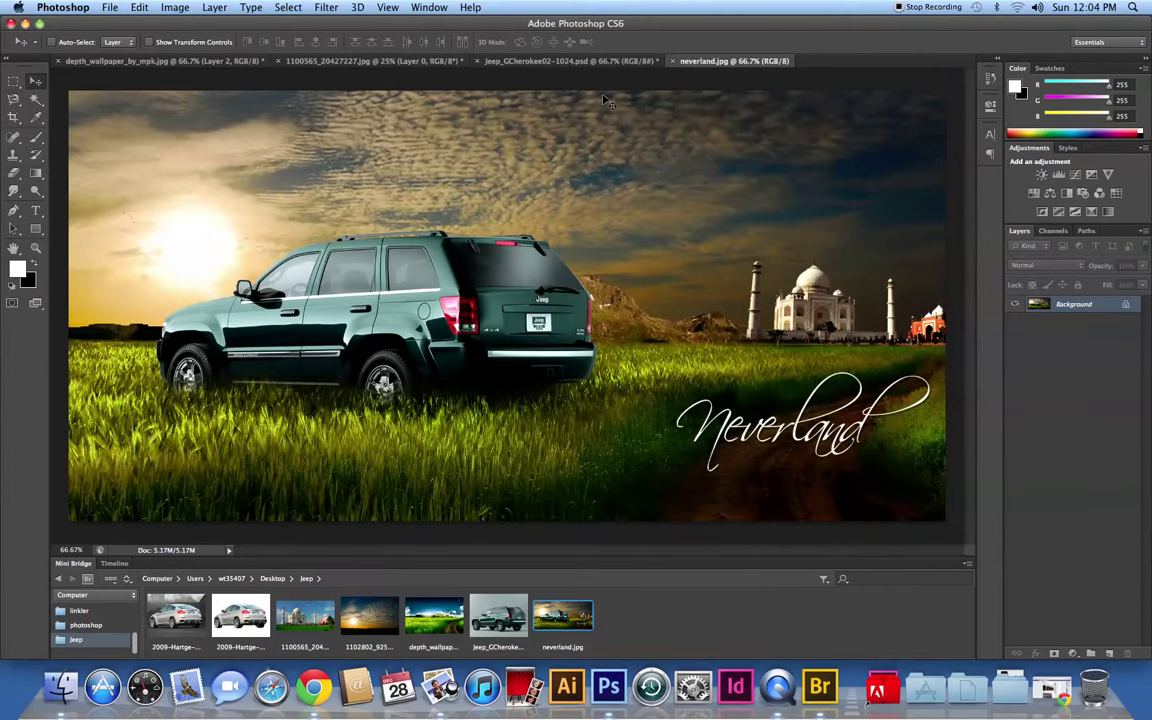
# Step: Back in the landscape document, nudge the Jeep slightly right and up
pyautogui.click(565, 61)
pyautogui.click(200, 61)
pyautogui.moveTo(416, 395)
pyautogui.mouseDown()
pyautogui.moveTo(438, 384)
pyautogui.moveTo(421, 385)
pyautogui.mouseUp()
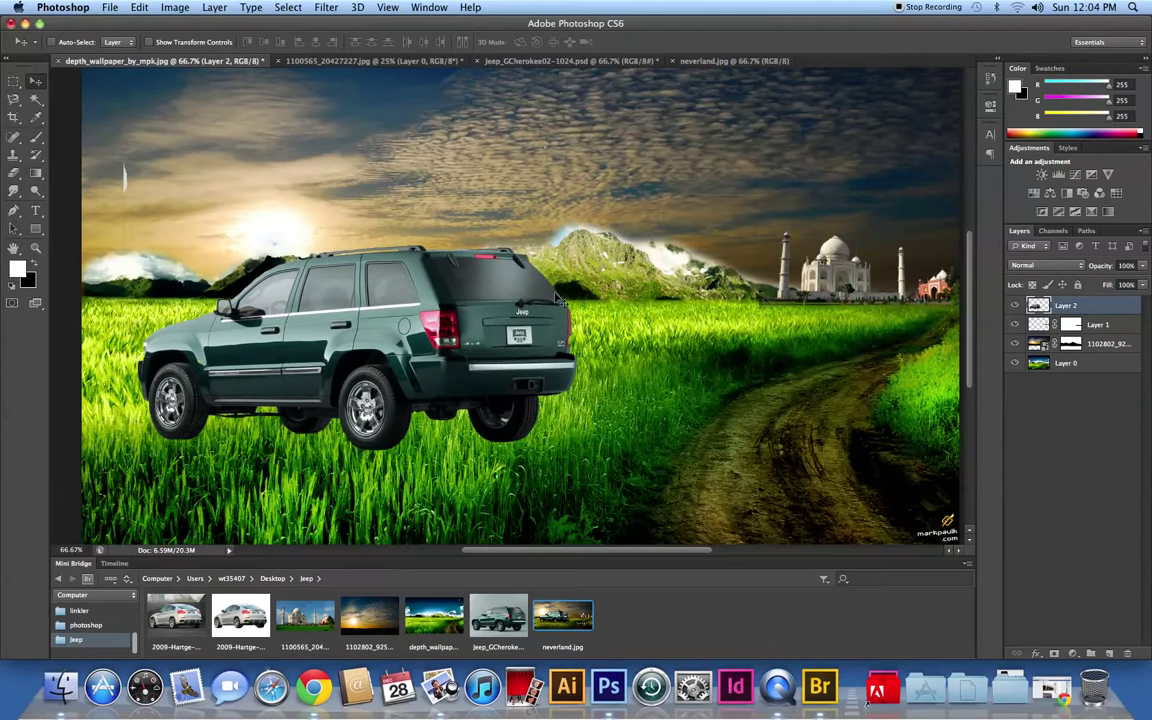
# Step: Free-transform the Jeep to about 95%, rotate it 2.29°, reposition it on the grass, and commit
pyautogui.hotkey('ctrl', 't')
pyautogui.moveTo(587, 148); pyautogui.dragTo(561, 178)
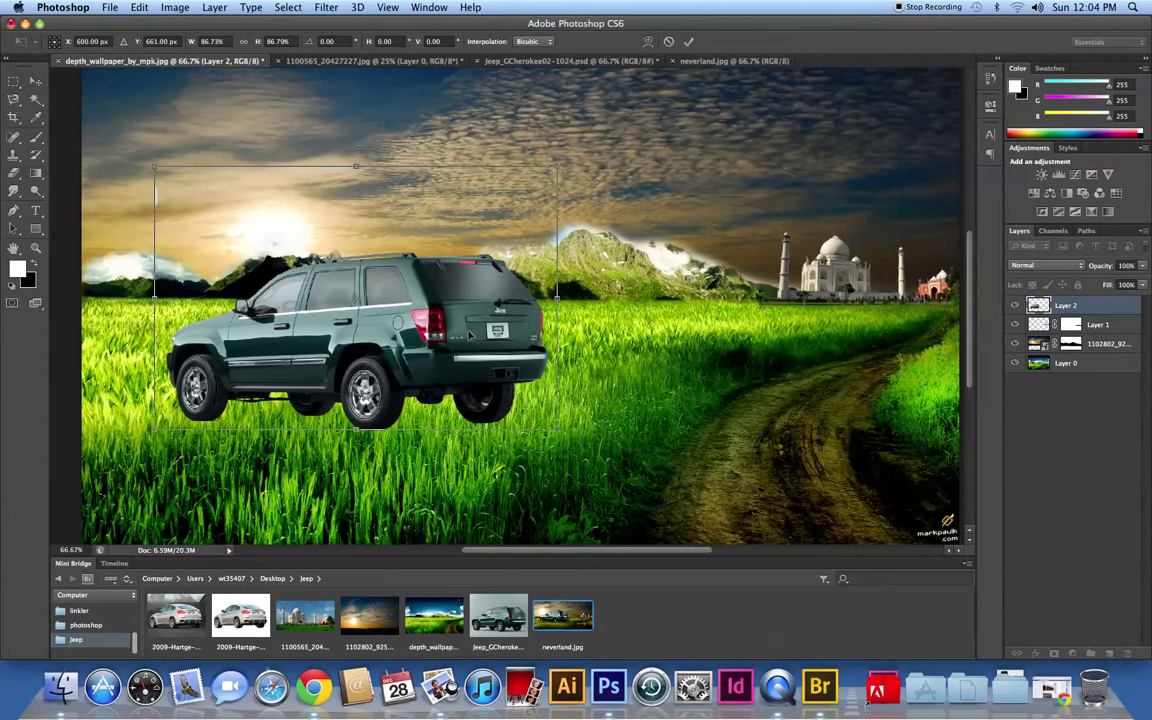
pyautogui.moveTo(599, 165)
pyautogui.mouseDown()
pyautogui.moveTo(592, 148)
pyautogui.moveTo(593, 161)
pyautogui.mouseUp()
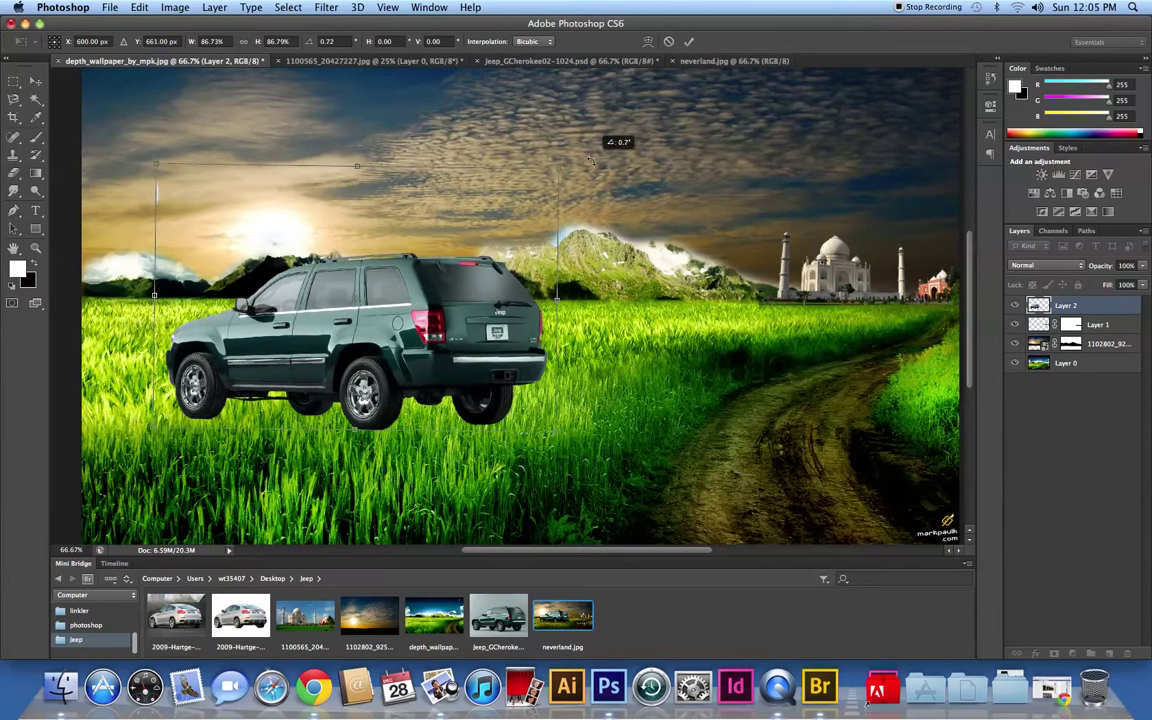
pyautogui.moveTo(381, 338); pyautogui.dragTo(400, 314)
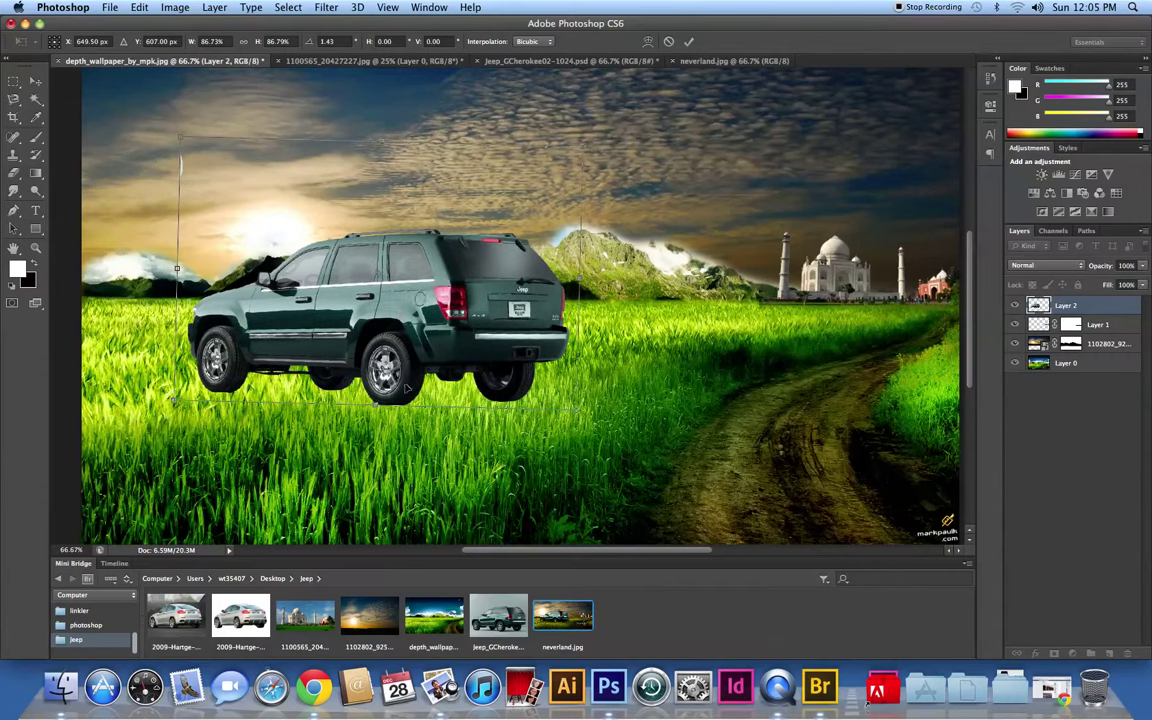
pyautogui.moveTo(595, 162); pyautogui.dragTo(610, 141)
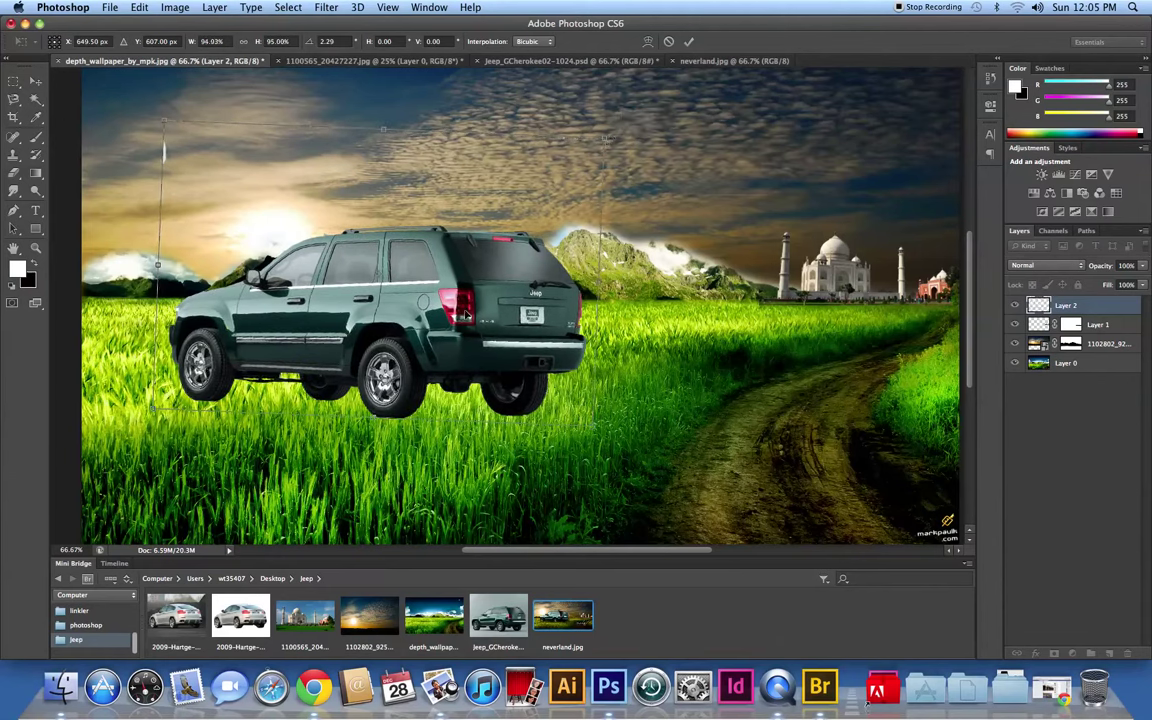
pyautogui.moveTo(450, 265); pyautogui.dragTo(439, 263)
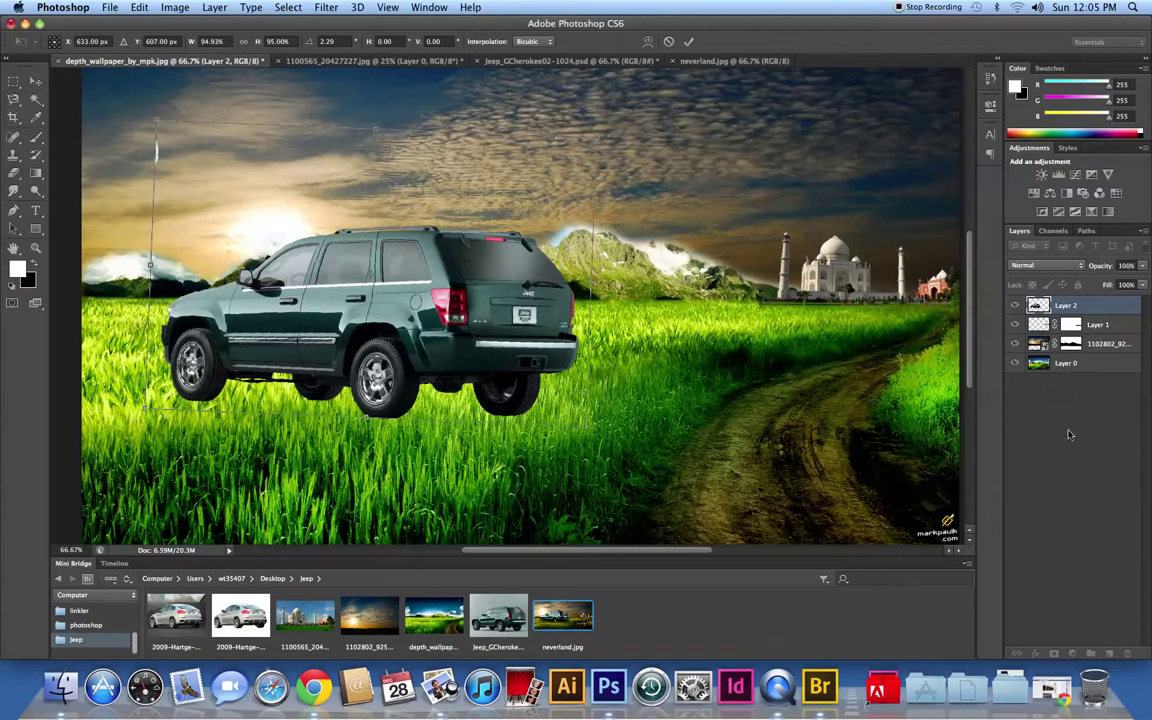
pyautogui.click(692, 42)
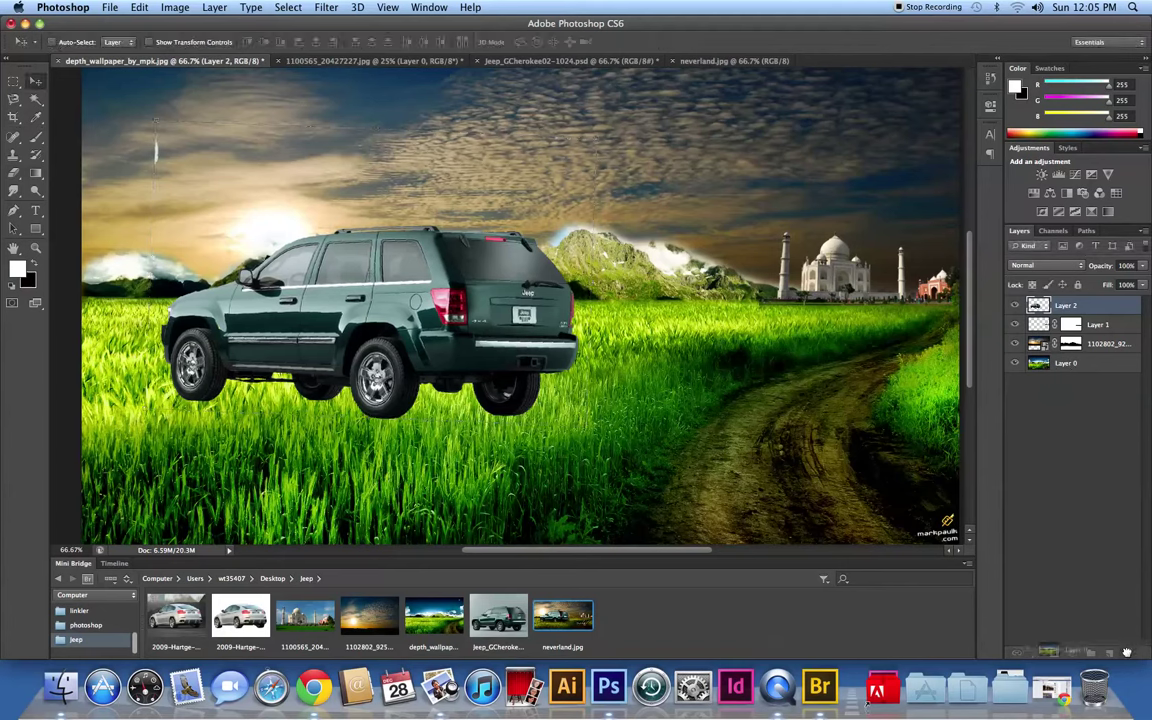
# Step: Duplicate the field layer and move Layer 0 copy to the top of the stack
pyautogui.moveTo(1065, 363); pyautogui.dragTo(1091, 653)
pyautogui.moveTo(1068, 365)
pyautogui.mouseDown()
pyautogui.moveTo(1065, 302)
pyautogui.moveTo(1062, 370)
pyautogui.mouseUp()
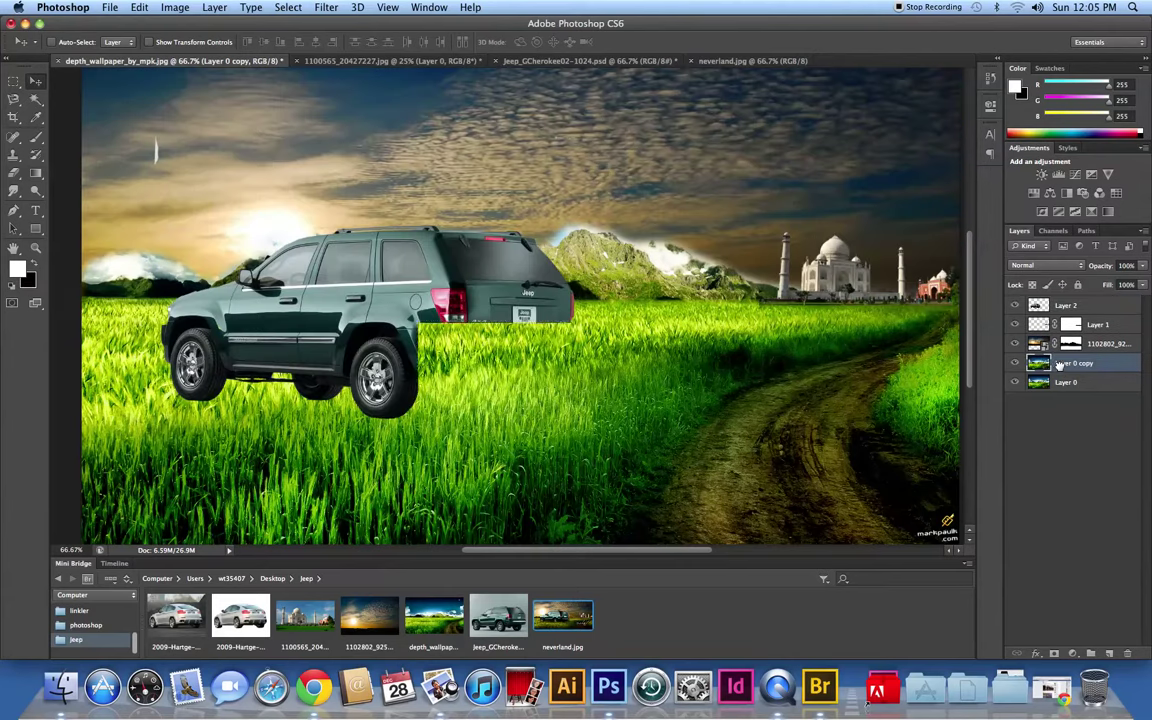
pyautogui.click(1046, 306)
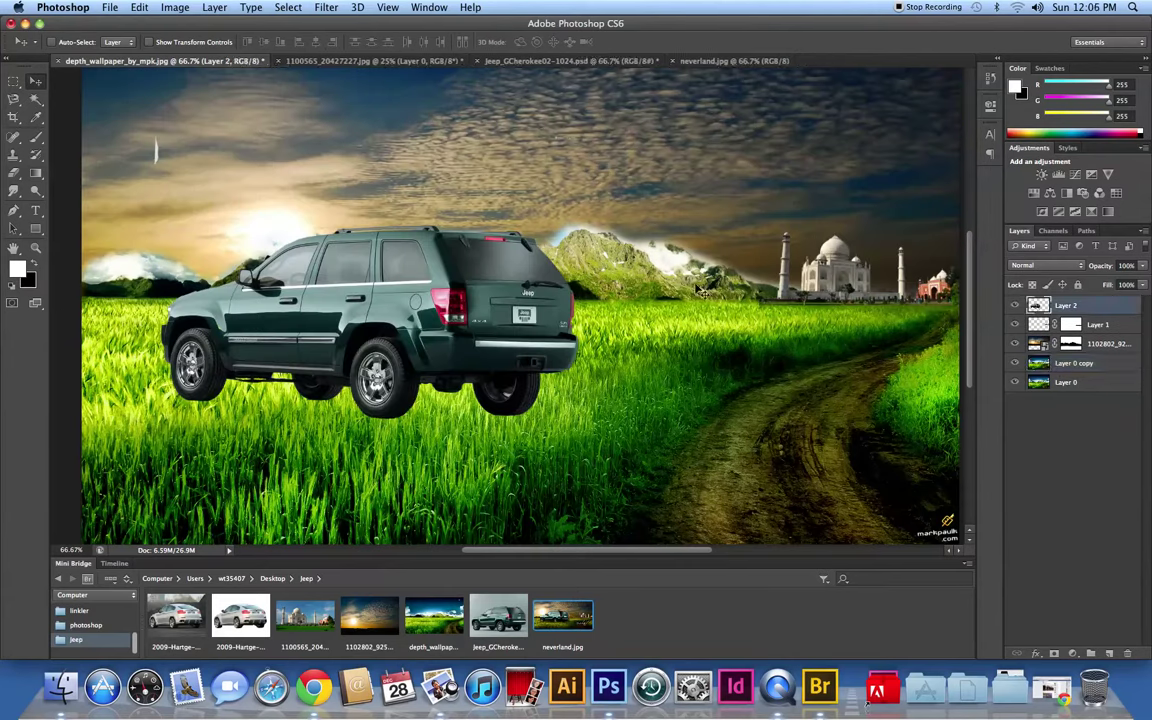
pyautogui.click(14, 174)
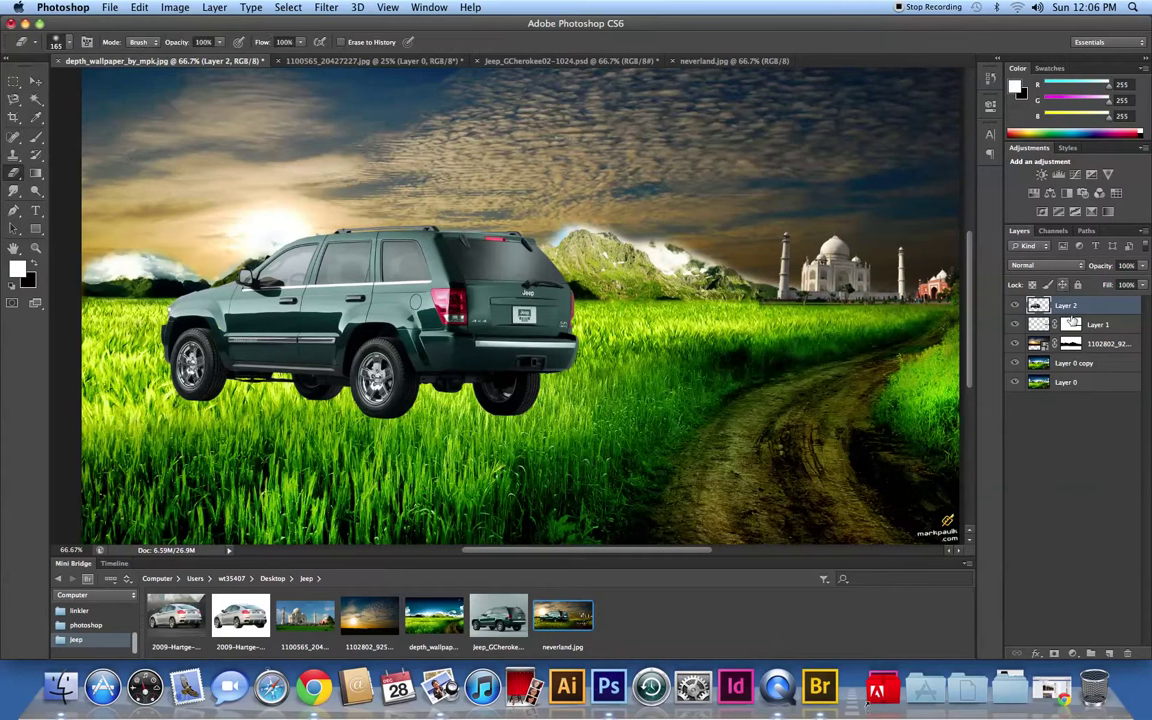
pyautogui.click(1080, 366)
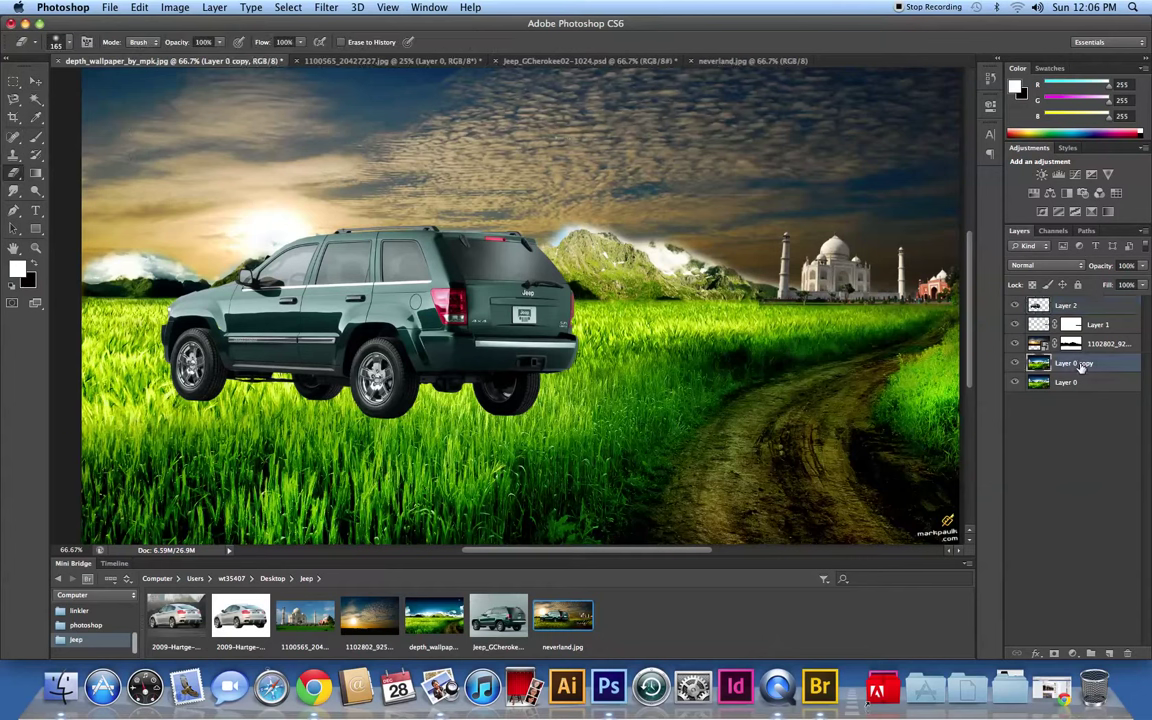
pyautogui.doubleClick(1102, 368)
pyautogui.press('Escape')
pyautogui.moveTo(1087, 366)
pyautogui.mouseDown()
pyautogui.moveTo(1087, 303)
pyautogui.moveTo(1087, 315)
pyautogui.mouseUp()
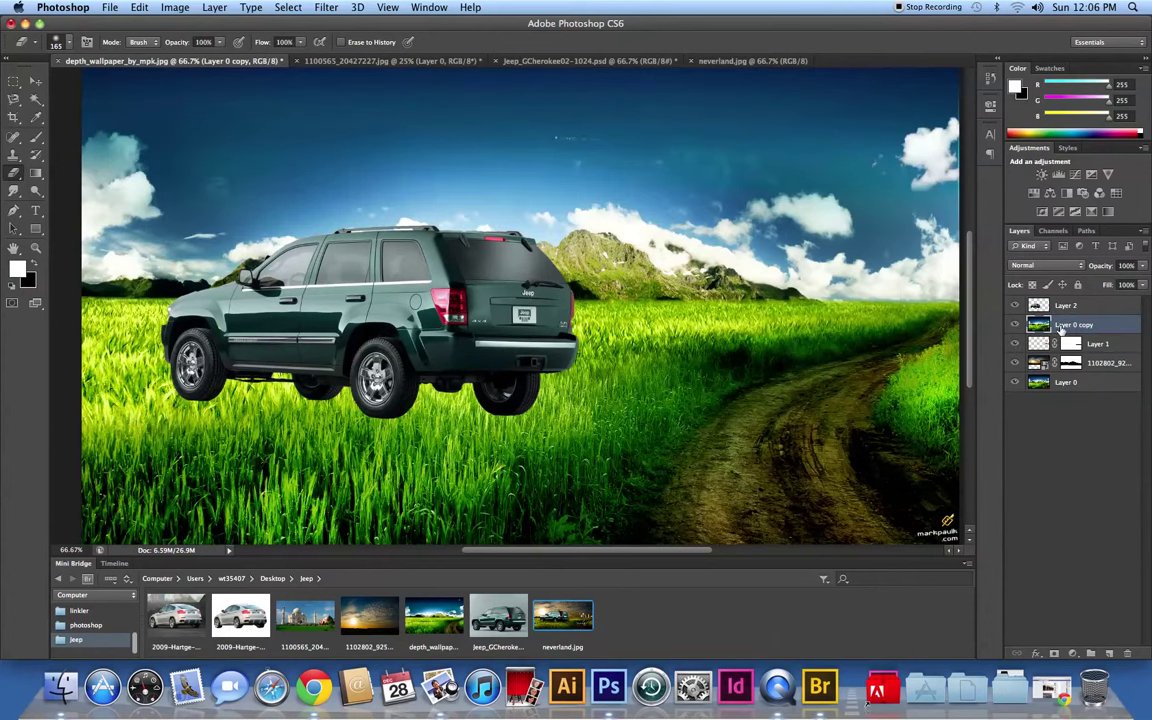
pyautogui.moveTo(1052, 332); pyautogui.dragTo(1062, 300)
# Step: Erase the top field copy to reveal the sunset sky and Jeep, leaving grass over its lower body
pyautogui.moveTo(440, 310)
pyautogui.mouseDown()
pyautogui.moveTo(390, 320)
pyautogui.moveTo(348, 262)
pyautogui.moveTo(346, 195)
pyautogui.moveTo(260, 230)
pyautogui.moveTo(334, 185)
pyautogui.moveTo(150, 110)
pyautogui.moveTo(450, 115)
pyautogui.moveTo(650, 85)
pyautogui.moveTo(830, 115)
pyautogui.moveTo(294, 152)
pyautogui.mouseUp()
pyautogui.moveTo(115, 120)
pyautogui.mouseDown()
pyautogui.moveTo(140, 265)
pyautogui.moveTo(245, 315)
pyautogui.mouseUp()
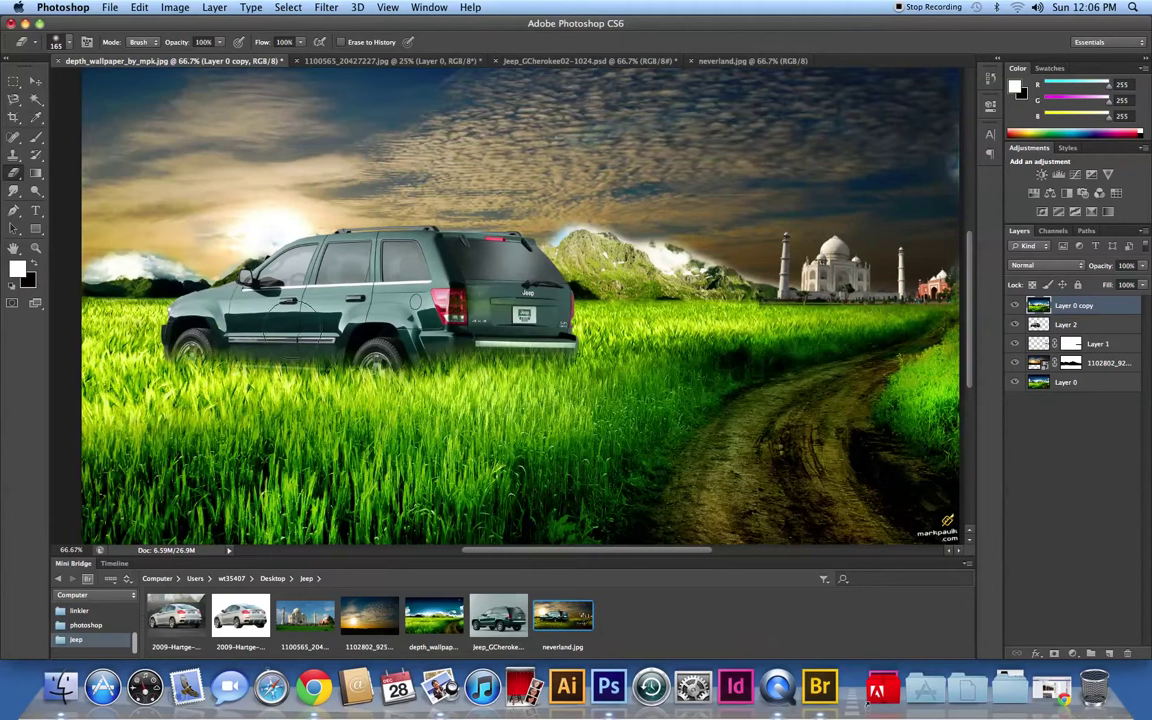
pyautogui.moveTo(397, 271)
pyautogui.mouseDown()
pyautogui.moveTo(415, 331)
pyautogui.moveTo(530, 293)
pyautogui.mouseUp()
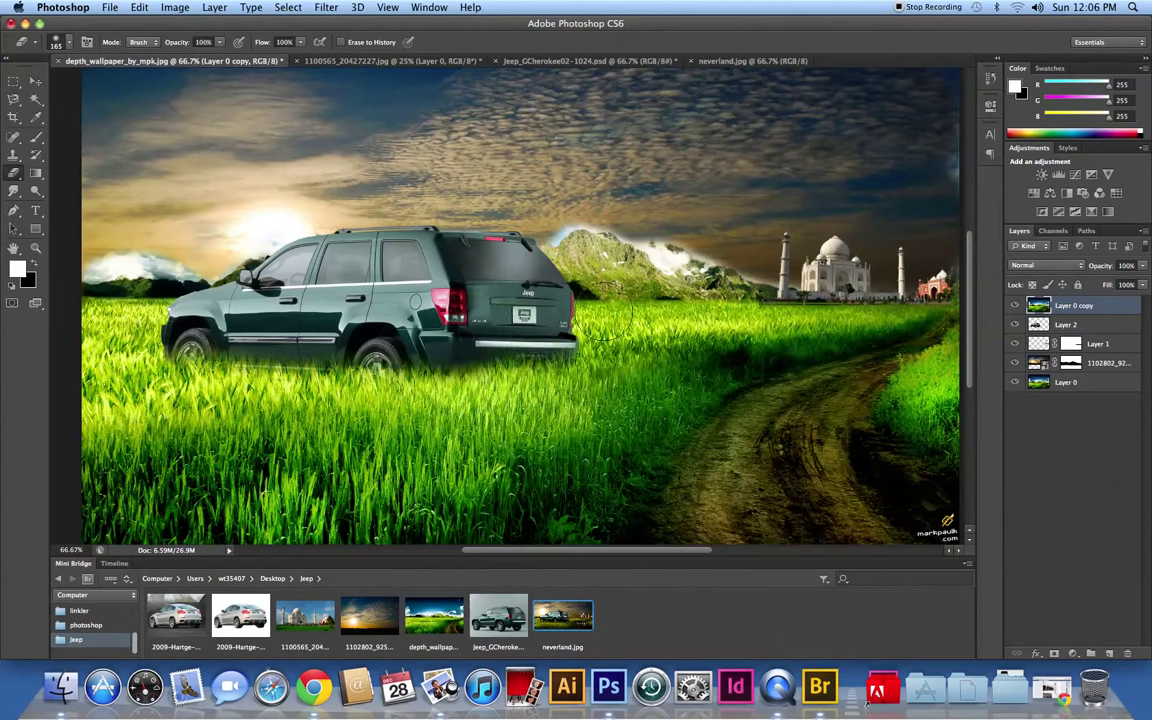
pyautogui.moveTo(270, 272)
pyautogui.mouseDown()
pyautogui.moveTo(240, 335)
pyautogui.moveTo(320, 287)
pyautogui.mouseUp()
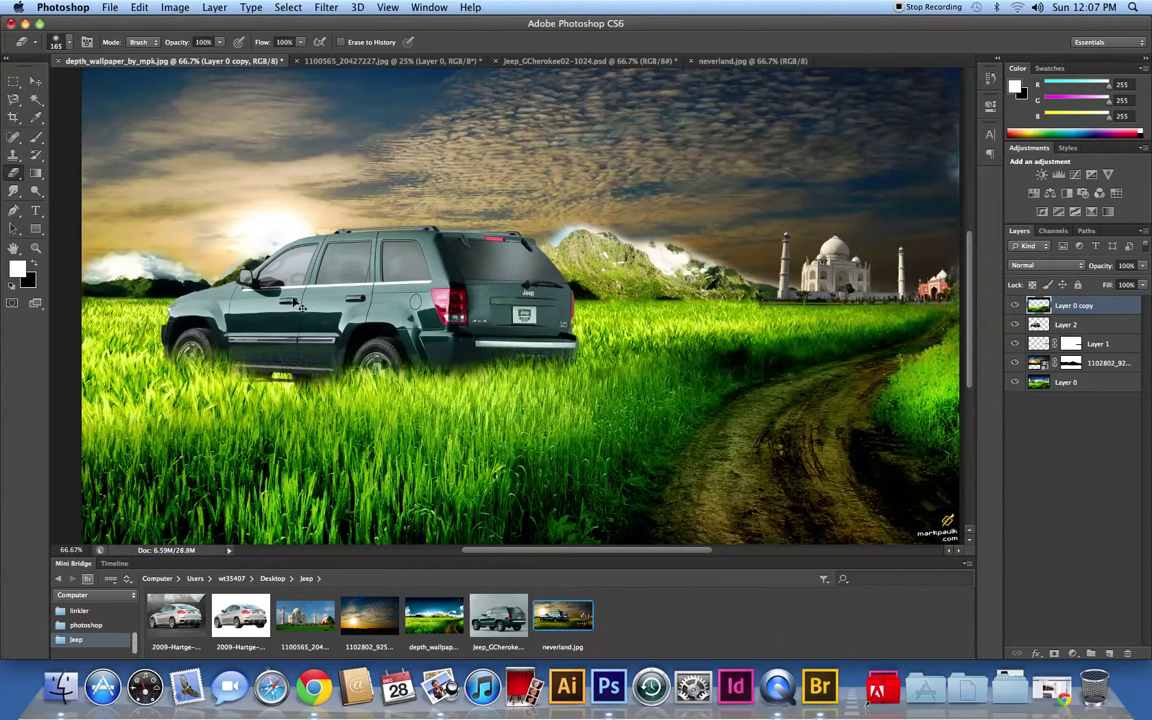
# Step: History-brush back the Taj Mahal, darker sky, and the Jeep's bumper, wheels and lower body, then zoom out to 50%
pyautogui.hotkey('ctrl', 'alt', 'z')
pyautogui.moveTo(520, 320)
pyautogui.mouseDown()
pyautogui.moveTo(730, 260)
pyautogui.moveTo(850, 255)
pyautogui.moveTo(800, 250)
pyautogui.moveTo(840, 220)
pyautogui.moveTo(770, 190)
pyautogui.moveTo(720, 140)
pyautogui.moveTo(740, 115)
pyautogui.moveTo(927, 150)
pyautogui.moveTo(850, 170)
pyautogui.moveTo(400, 90)
pyautogui.moveTo(100, 110)
pyautogui.moveTo(500, 240)
pyautogui.moveTo(495, 280)
pyautogui.moveTo(430, 310)
pyautogui.moveTo(362, 297)
pyautogui.moveTo(200, 225)
pyautogui.moveTo(141, 231)
pyautogui.moveTo(141, 249)
pyautogui.moveTo(90, 290)
pyautogui.moveTo(190, 315)
pyautogui.moveTo(210, 300)
pyautogui.moveTo(340, 290)
pyautogui.moveTo(285, 318)
pyautogui.moveTo(188, 335)
pyautogui.moveTo(335, 310)
pyautogui.moveTo(380, 355)
pyautogui.moveTo(385, 315)
pyautogui.moveTo(380, 385)
pyautogui.mouseUp()
pyautogui.moveTo(190, 345); pyautogui.dragTo(160, 320)
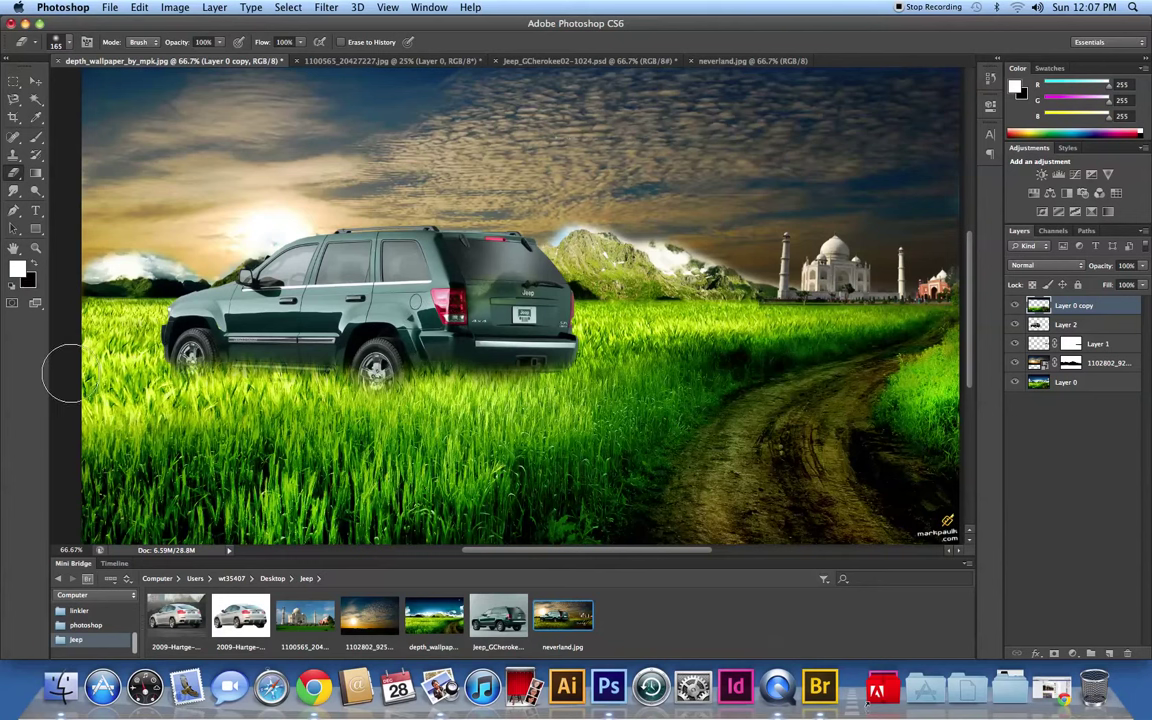
pyautogui.moveTo(75, 370)
pyautogui.mouseDown()
pyautogui.moveTo(165, 320)
pyautogui.moveTo(197, 362)
pyautogui.mouseUp()
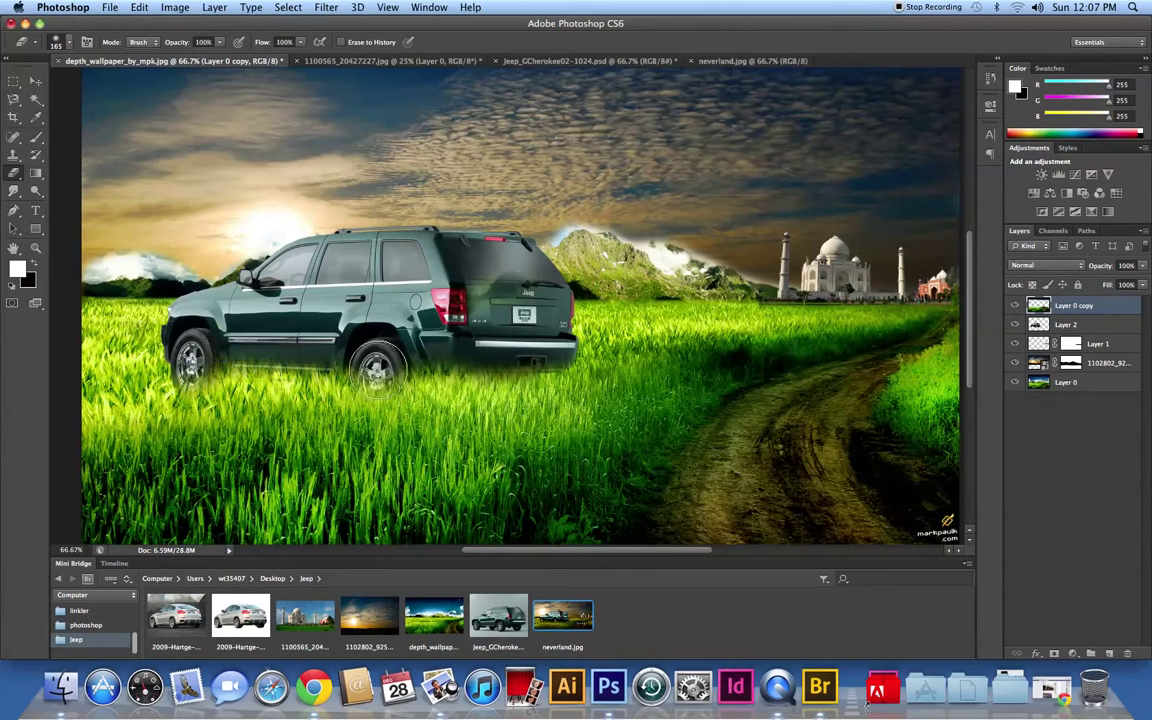
pyautogui.moveTo(393, 366)
pyautogui.mouseDown()
pyautogui.moveTo(315, 325)
pyautogui.moveTo(220, 315)
pyautogui.mouseUp()
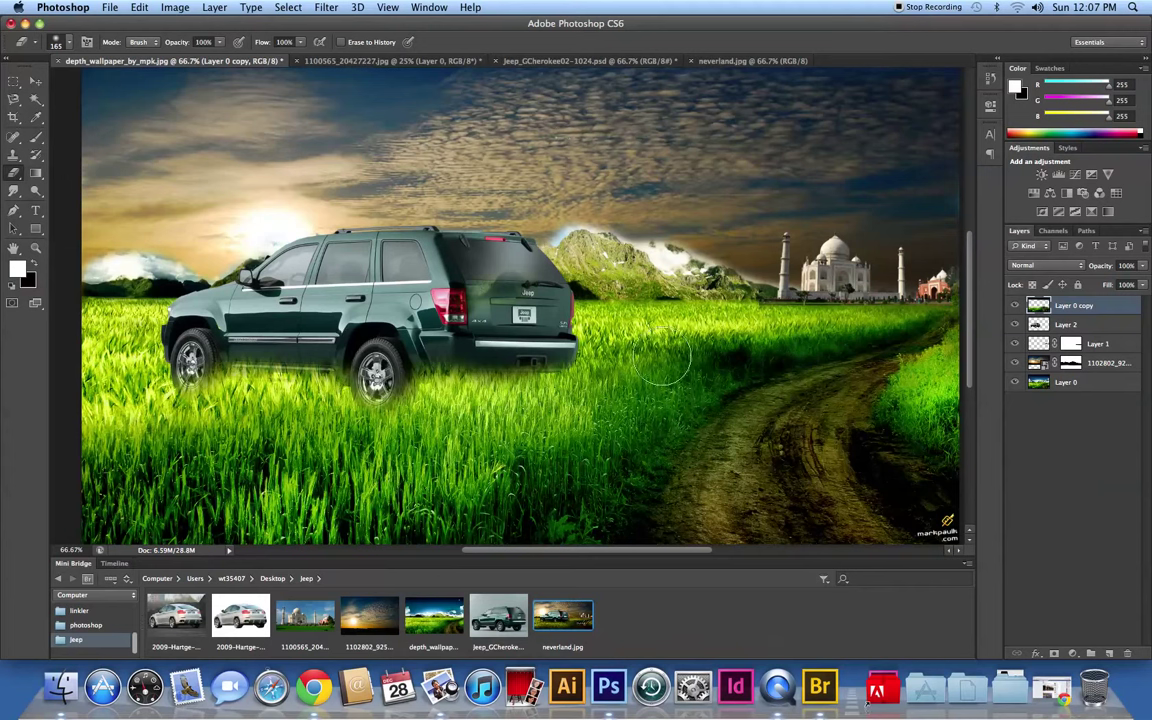
pyautogui.press('super+minus')
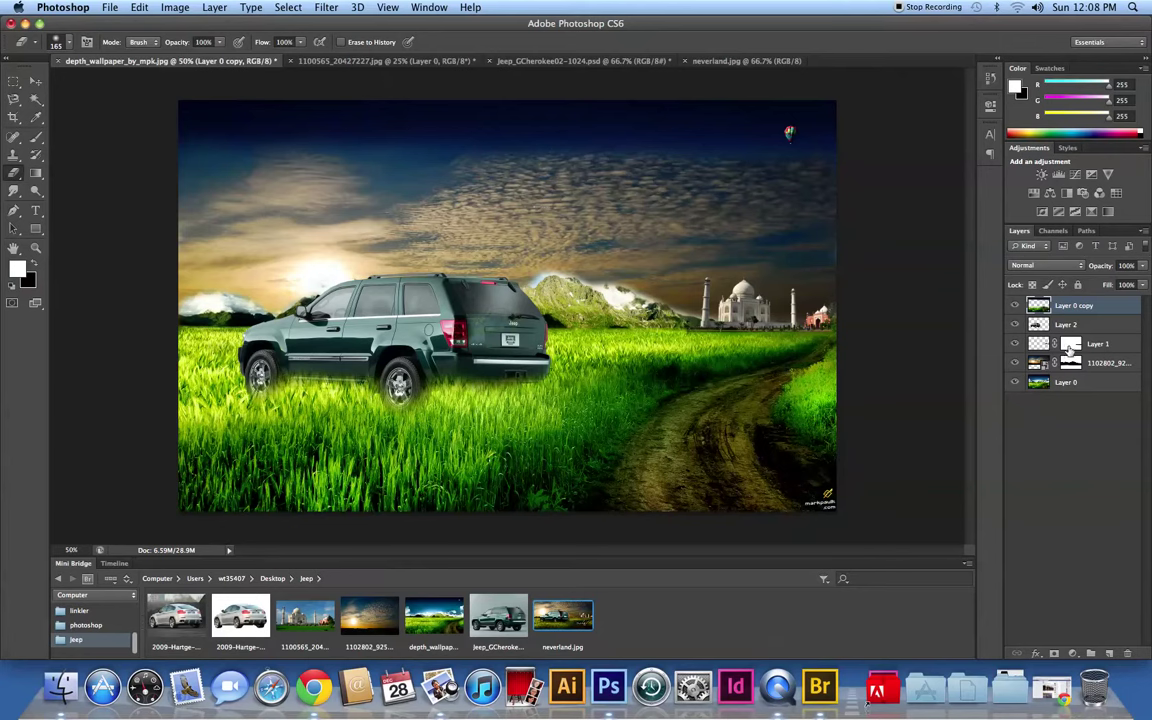
# Step: Zoom in on the mountain and target the 1102802 sky layer's mask with a 60 px brush
pyautogui.keyDown('super'); pyautogui.click(619, 276); pyautogui.keyUp('super')
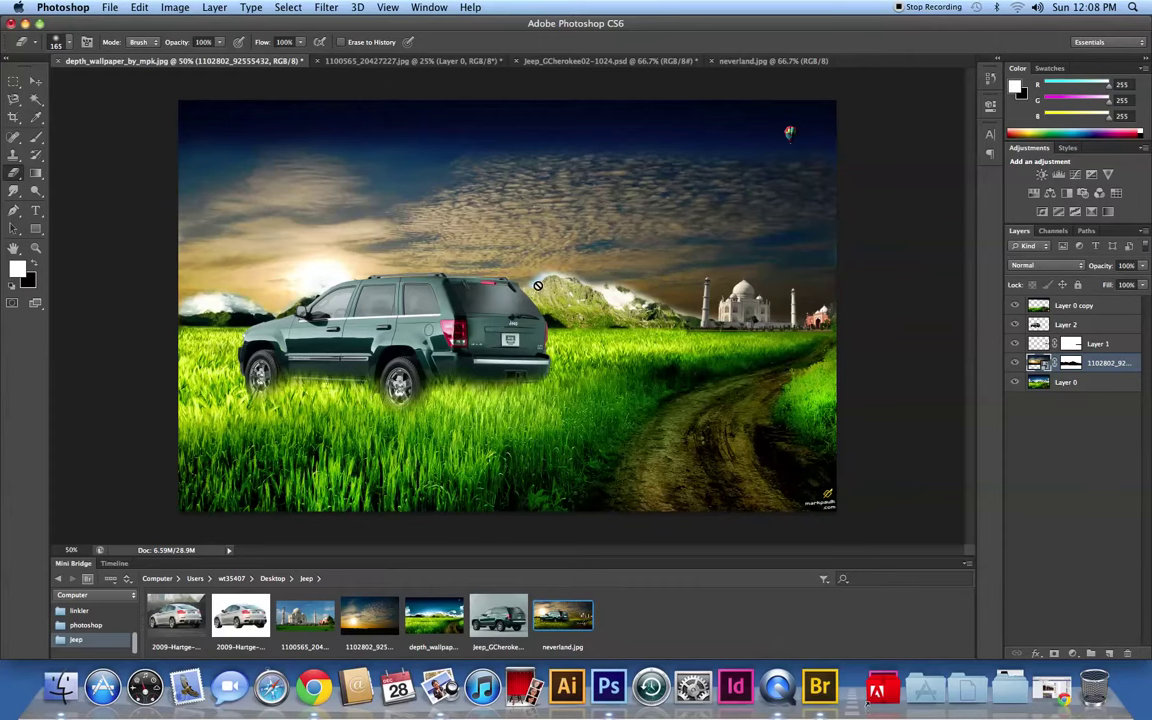
pyautogui.press('super+equal')
pyautogui.press('super+equal')
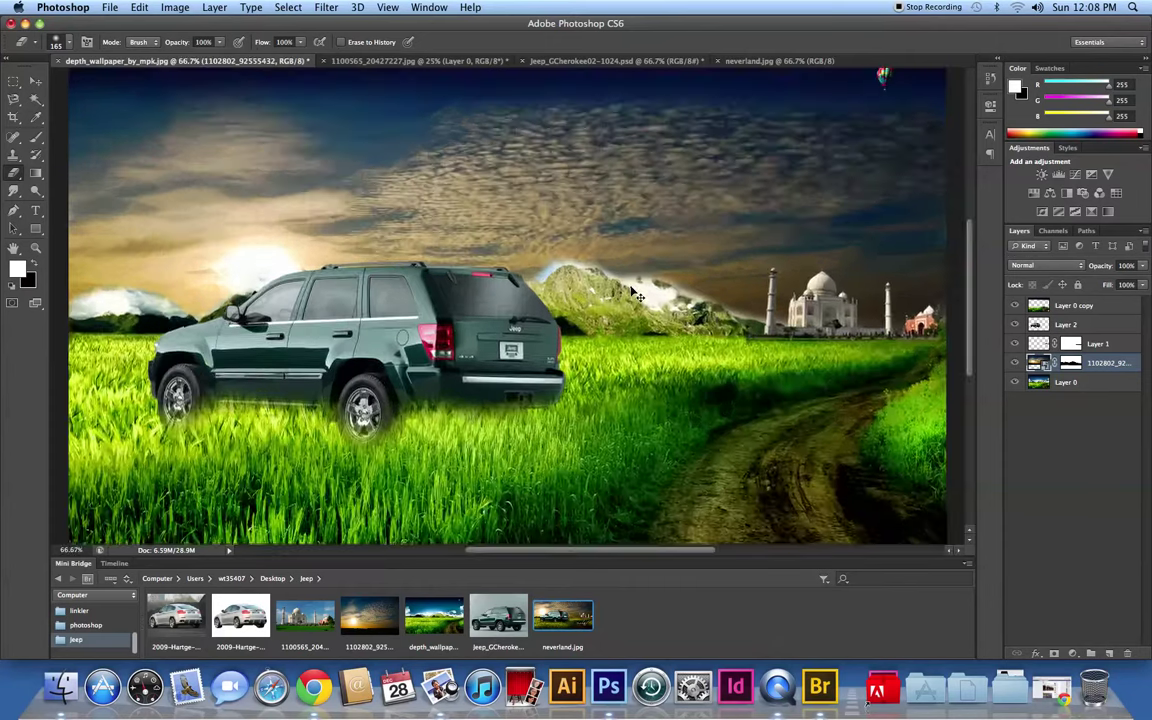
pyautogui.press('super+equal')
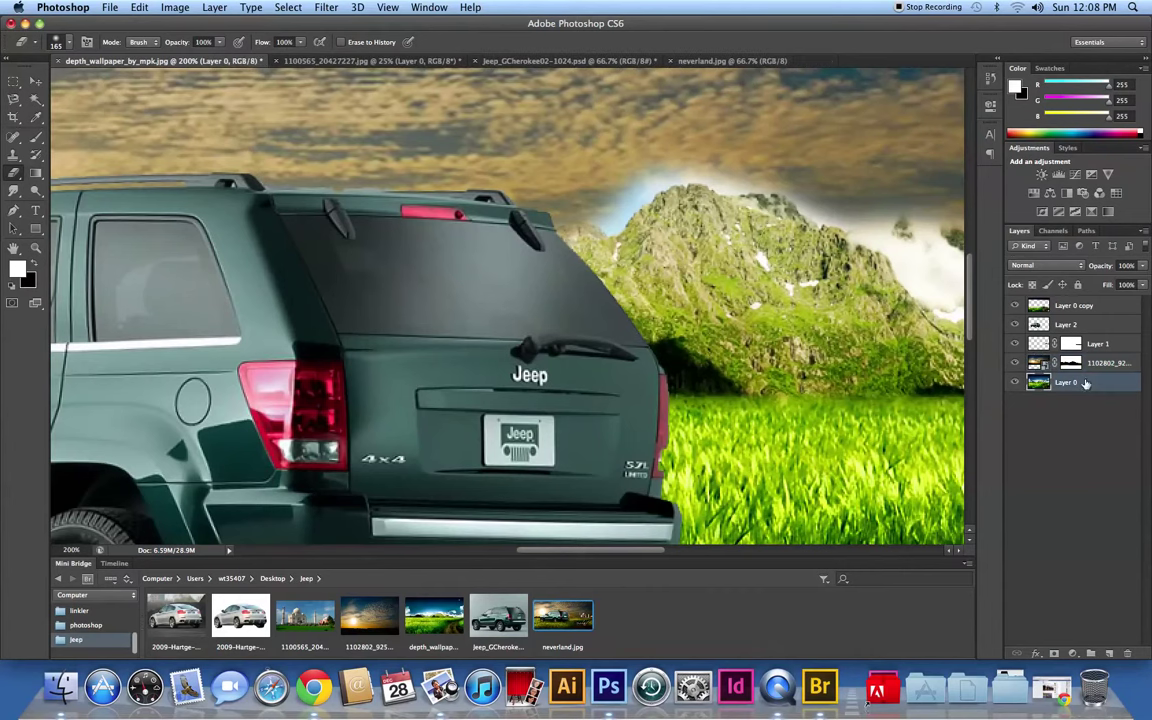
pyautogui.click(1070, 362)
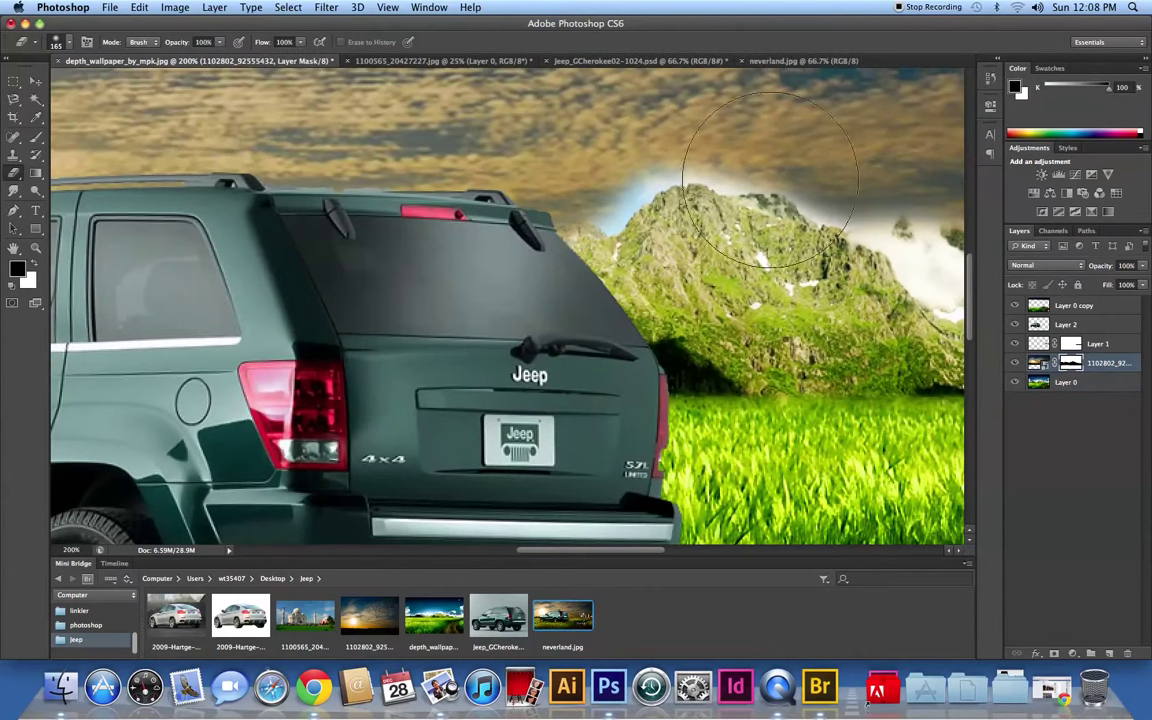
pyautogui.rightClick(608, 140)
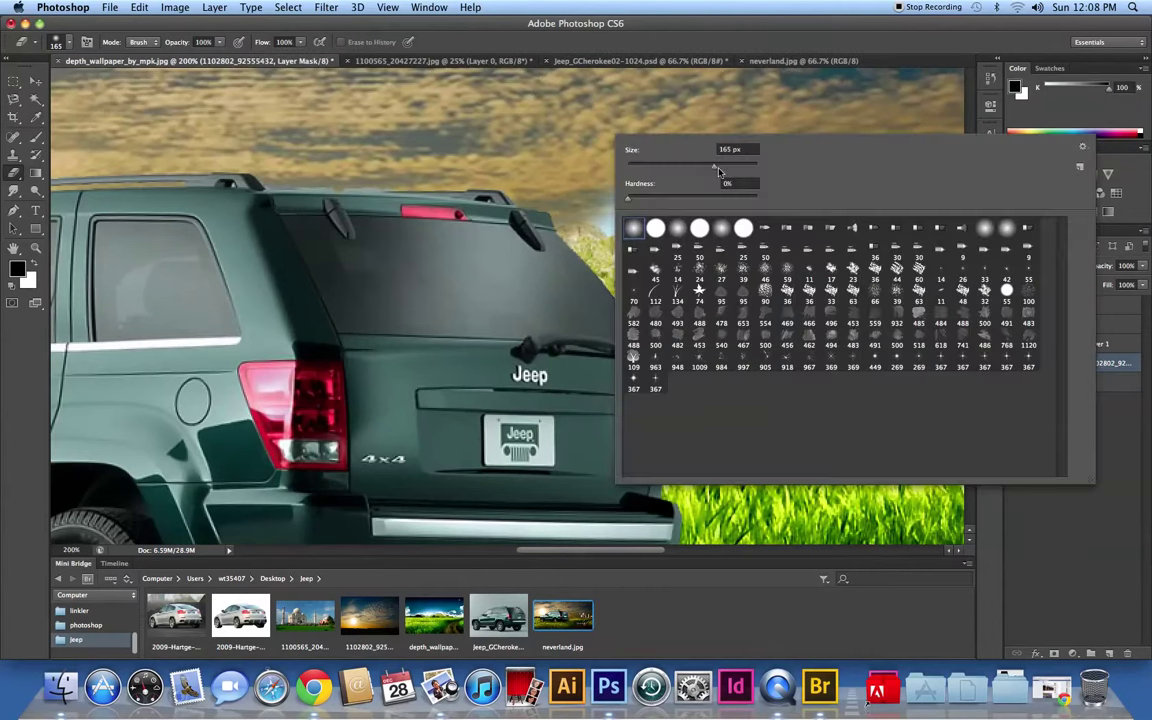
pyautogui.click(550, 152)
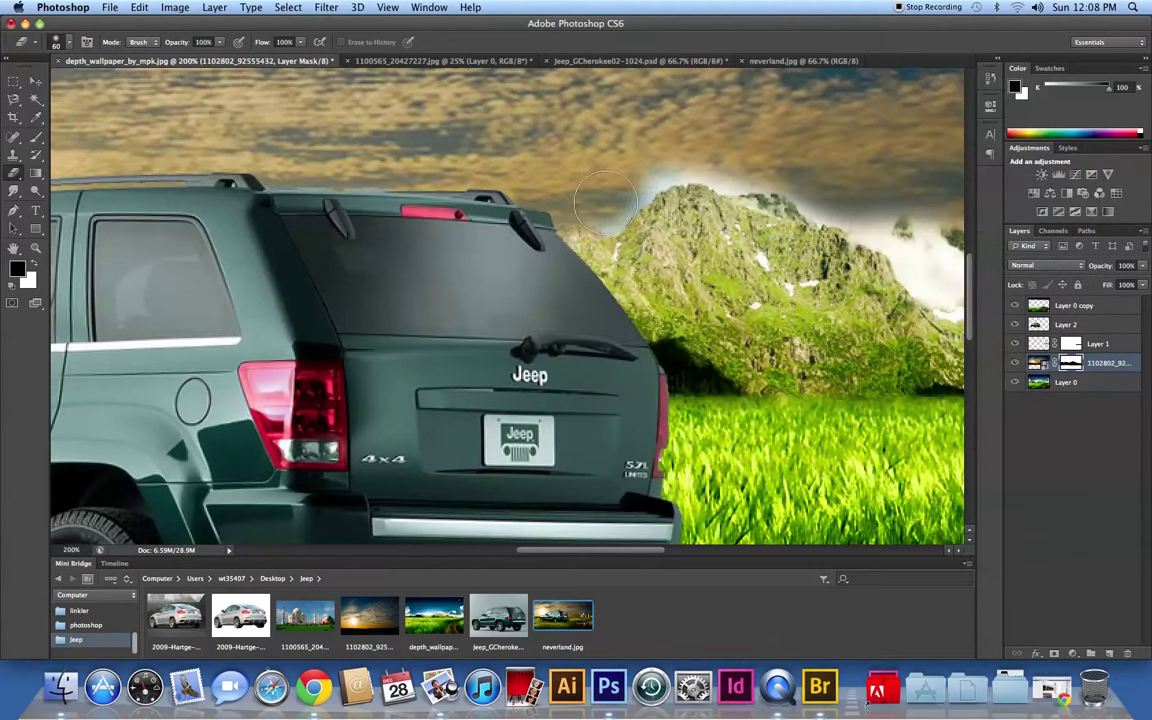
# Step: Paint black along the mountain ridge to hide the white halo, then scroll around to inspect the horizon
pyautogui.moveTo(632, 177); pyautogui.dragTo(833, 201)
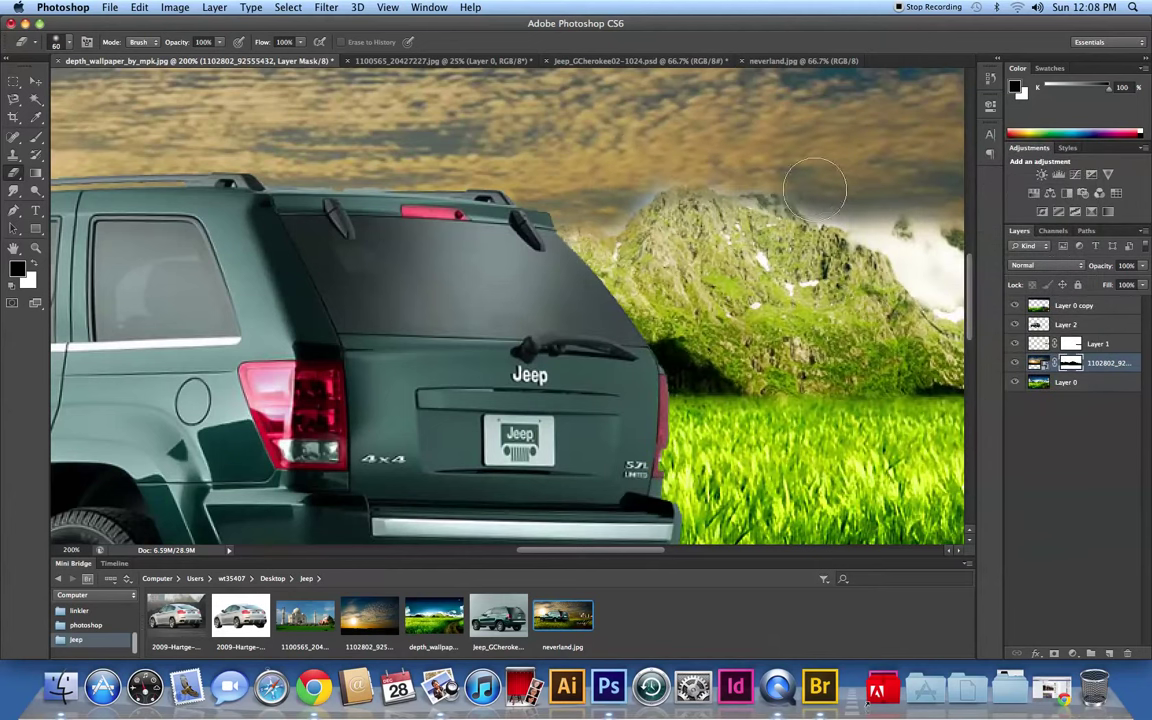
pyautogui.moveTo(833, 201)
pyautogui.mouseDown()
pyautogui.moveTo(510, 183)
pyautogui.moveTo(812, 298)
pyautogui.moveTo(914, 307)
pyautogui.moveTo(700, 211)
pyautogui.moveTo(496, 172)
pyautogui.moveTo(514, 181)
pyautogui.moveTo(405, 140)
pyautogui.moveTo(300, 125)
pyautogui.moveTo(215, 165)
pyautogui.moveTo(170, 168)
pyautogui.mouseUp()
pyautogui.hscroll(3, 714, 234)
pyautogui.hscroll(5, 427, 254)
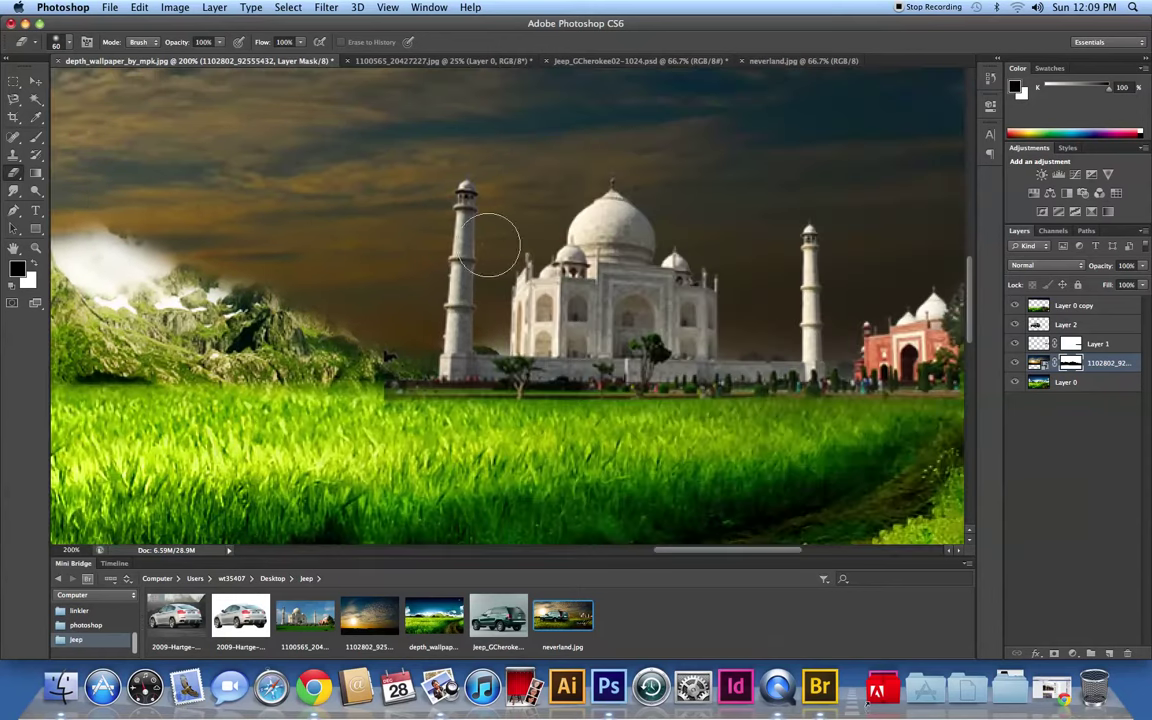
pyautogui.hscroll(5, 877, 321)
pyautogui.hscroll(-5, 645, 297)
pyautogui.hscroll(5, 560, 326)
pyautogui.scroll(2, 560, 326)
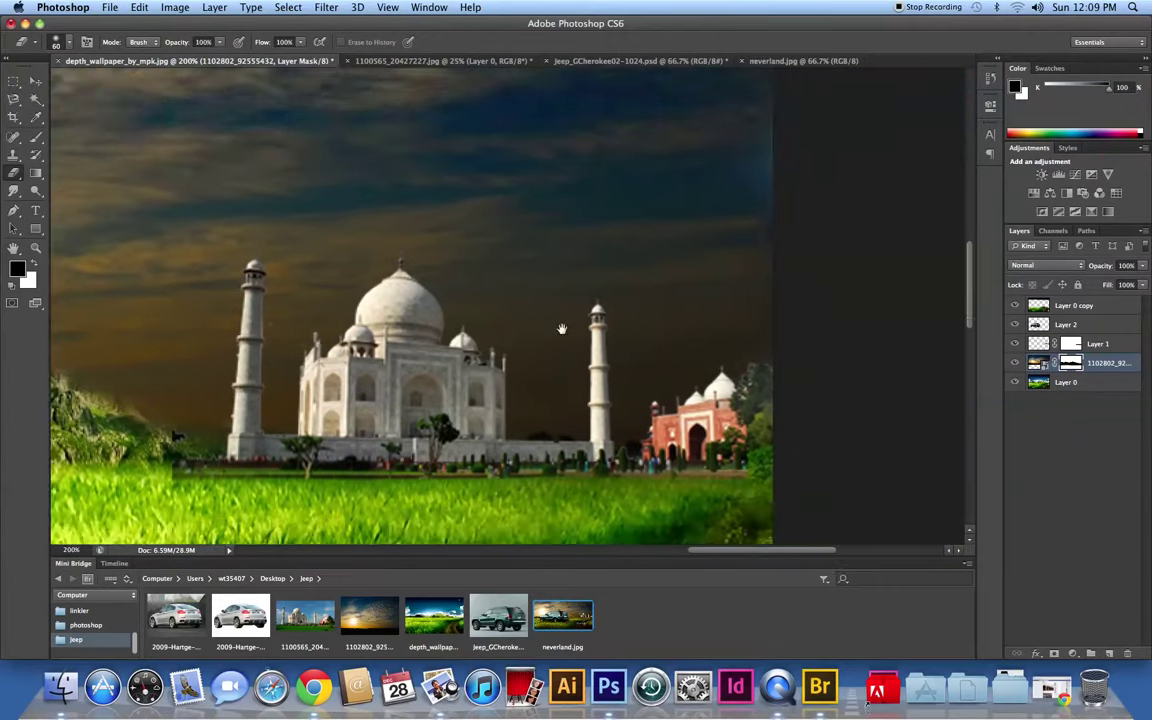
pyautogui.hscroll(3, 653, 172)
pyautogui.scroll(2, 653, 172)
pyautogui.hscroll(-2, 617, 258)
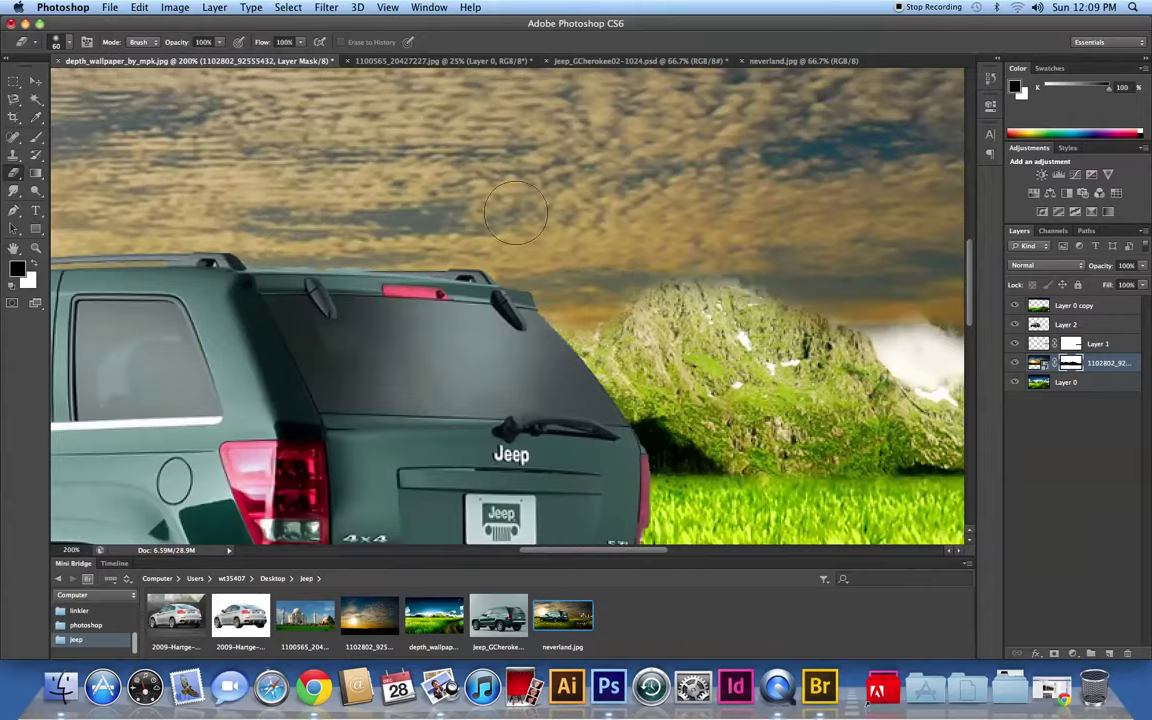
pyautogui.hscroll(-5, 625, 275)
pyautogui.hscroll(-5, 848, 219)
pyautogui.hscroll(-5, 738, 201)
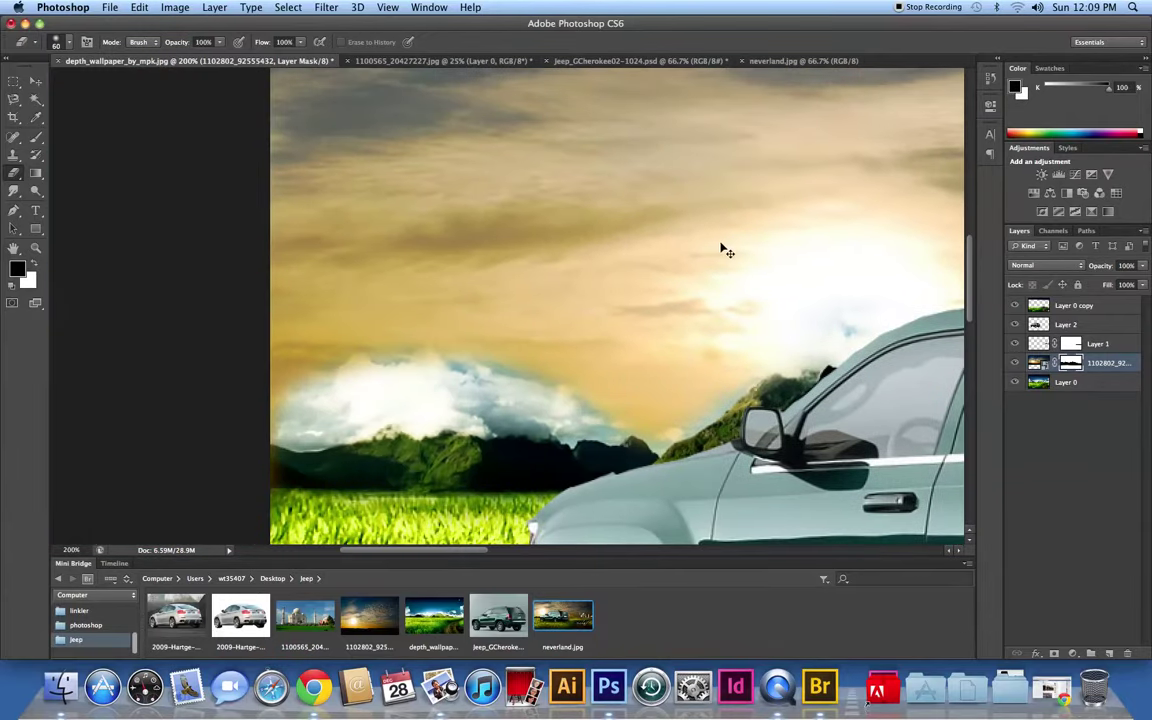
pyautogui.scroll(-2, 718, 240)
pyautogui.scroll(-1, 722, 247)
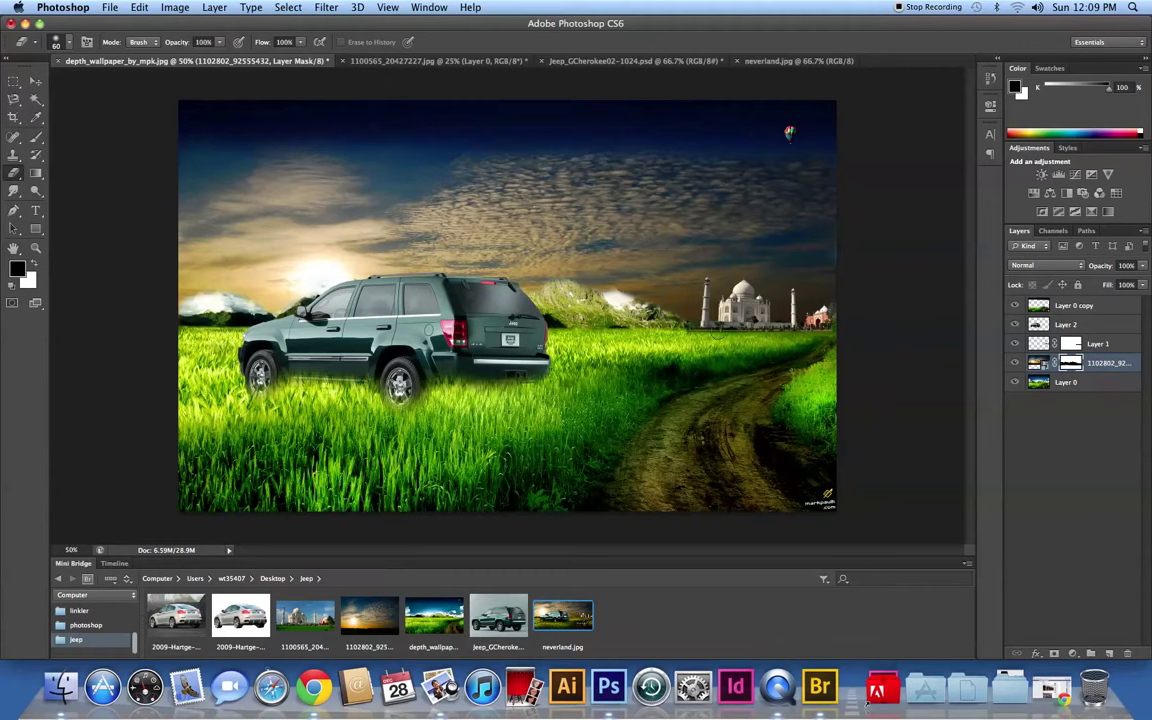
# Step: Select Layer 0 and try erasing the bottom-right watermark, then undo it
pyautogui.click(1068, 385)
pyautogui.press('x')
pyautogui.moveTo(810, 498); pyautogui.dragTo(837, 504)
pyautogui.hotkey('ctrl', 'z')
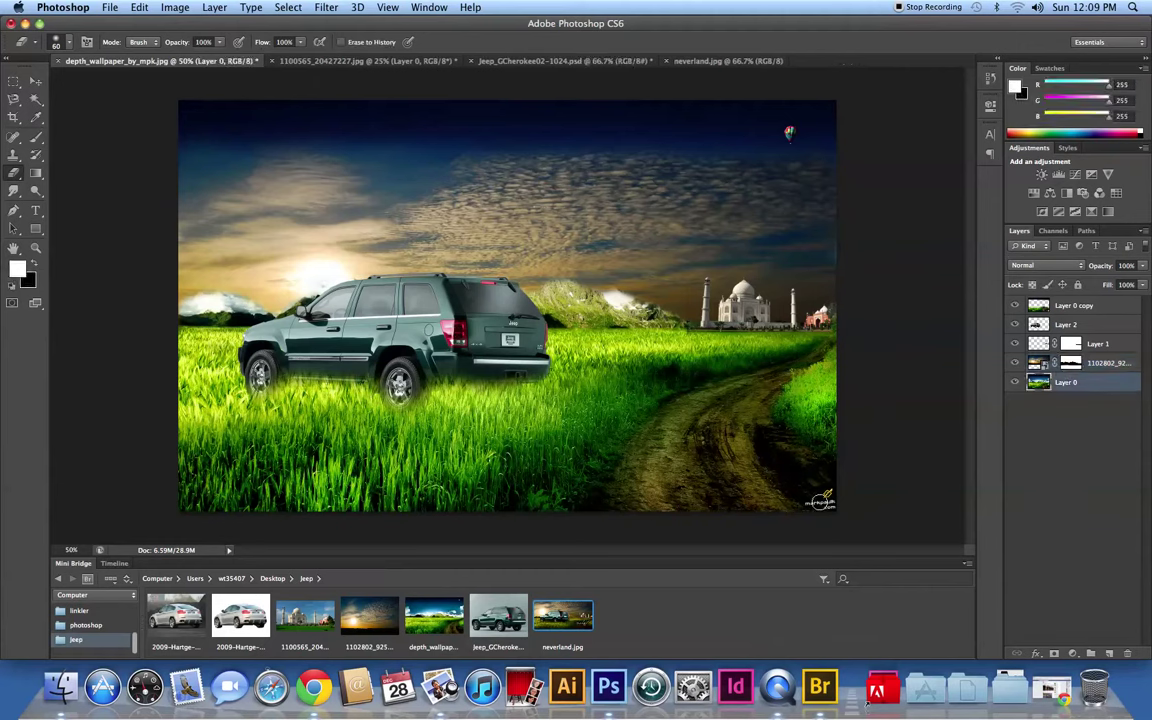
# Step: Patch the watermark with nearby dark ground using the Patch Tool, then deselect
pyautogui.click(15, 137)
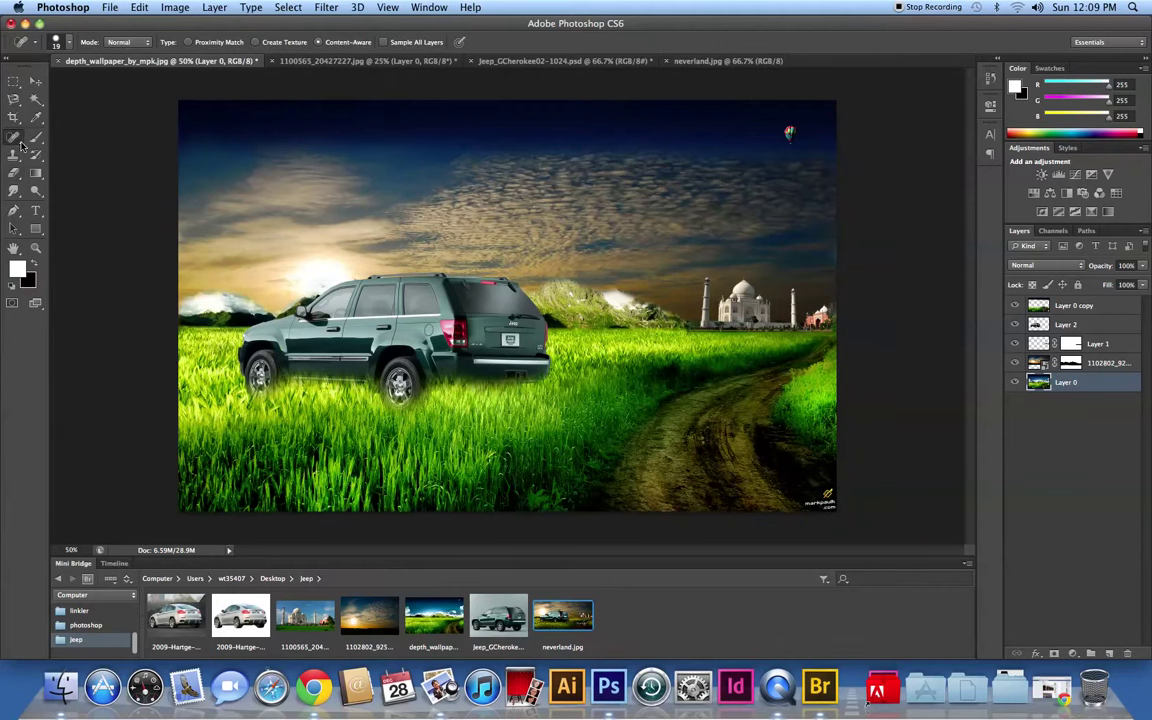
pyautogui.rightClick(20, 144)
pyautogui.click(70, 157)
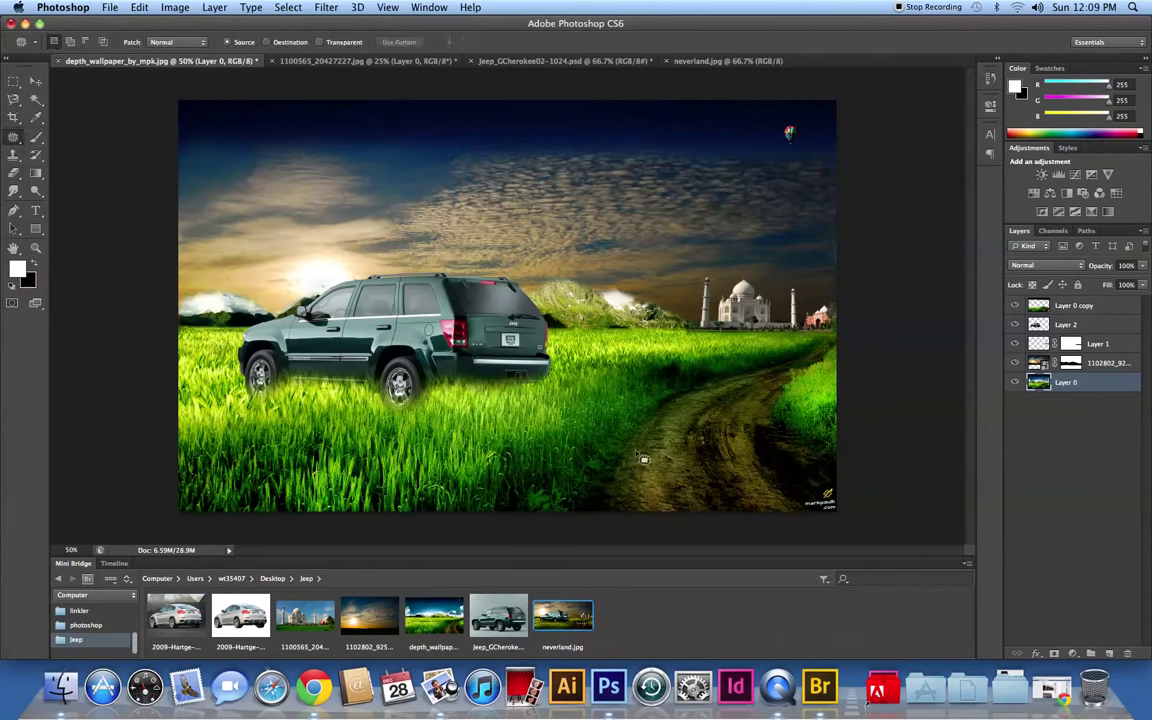
pyautogui.moveTo(790, 472)
pyautogui.mouseDown()
pyautogui.moveTo(820, 497)
pyautogui.moveTo(792, 470)
pyautogui.mouseUp()
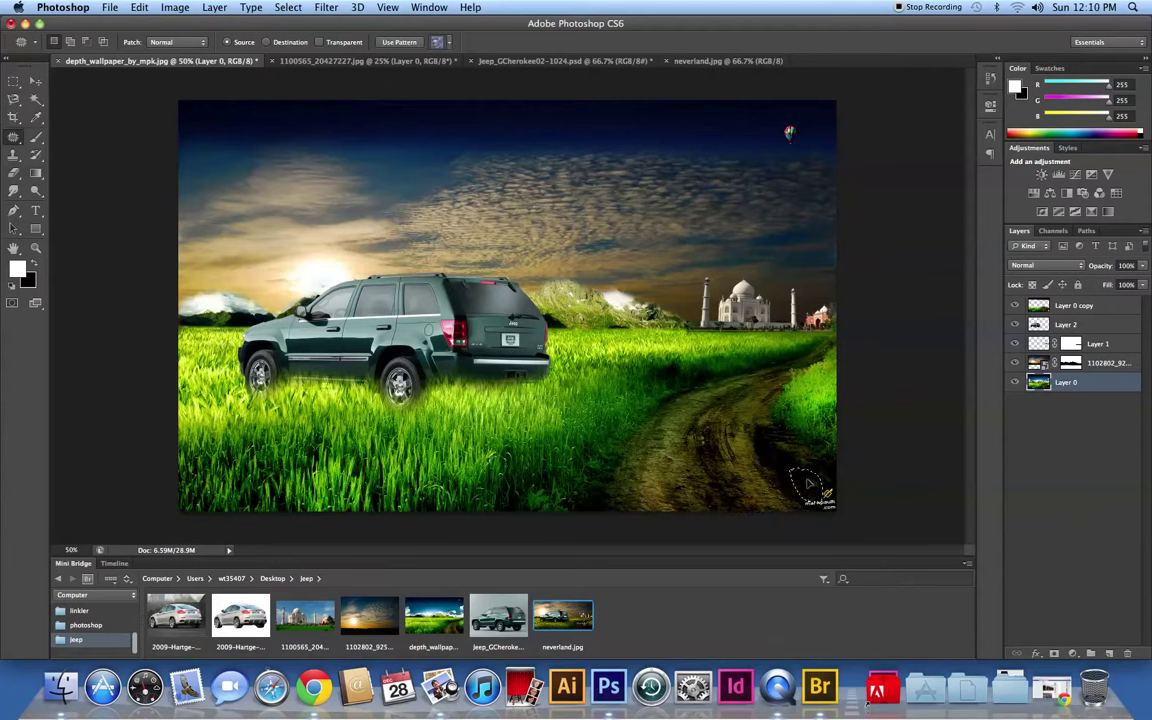
pyautogui.click(843, 500)
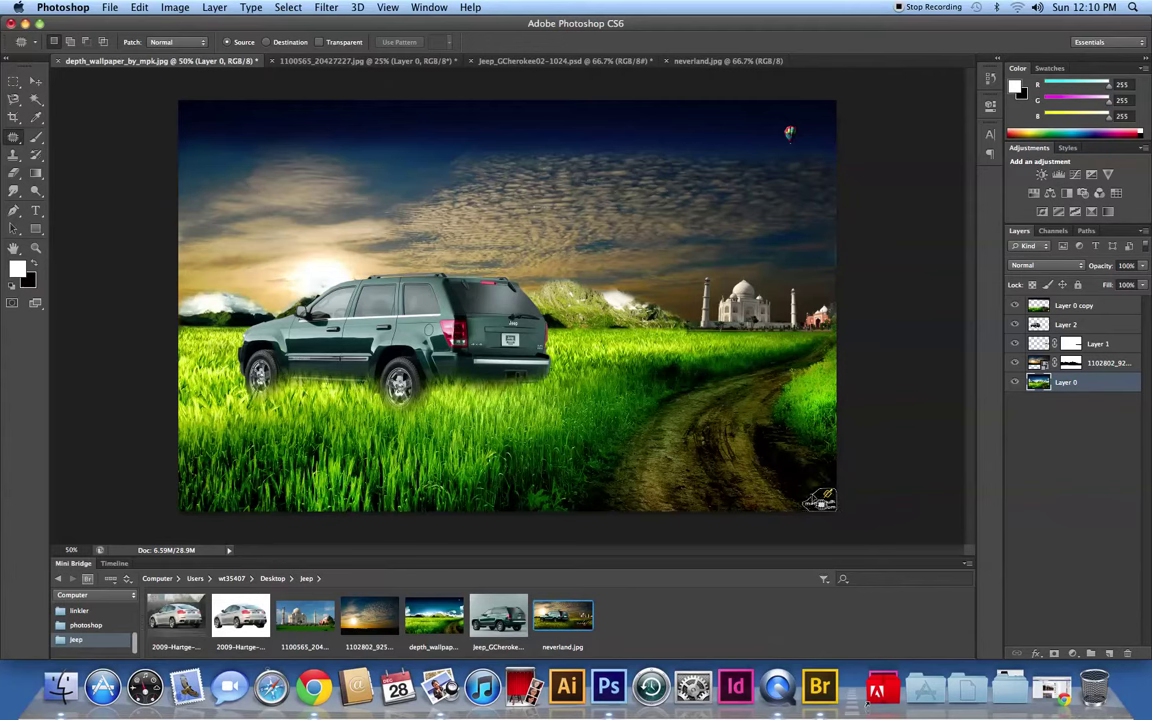
pyautogui.moveTo(824, 495)
pyautogui.mouseDown()
pyautogui.moveTo(793, 480)
pyautogui.moveTo(824, 509)
pyautogui.moveTo(809, 503)
pyautogui.moveTo(856, 458)
pyautogui.mouseUp()
pyautogui.press('Return')
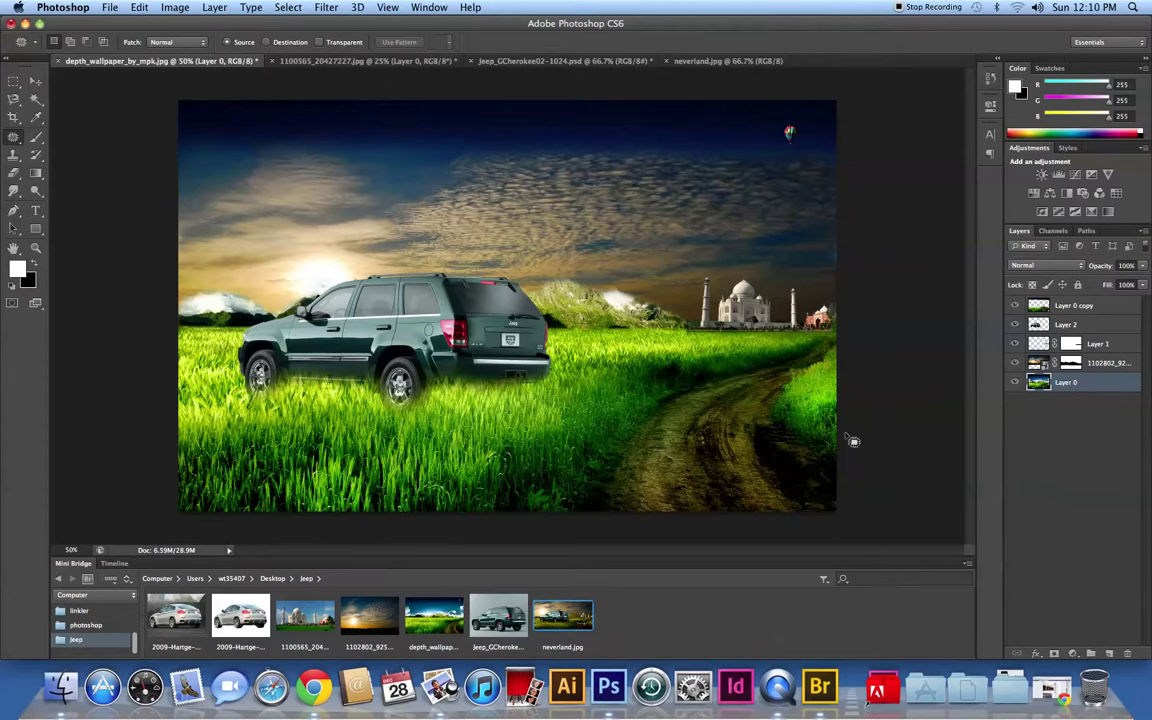